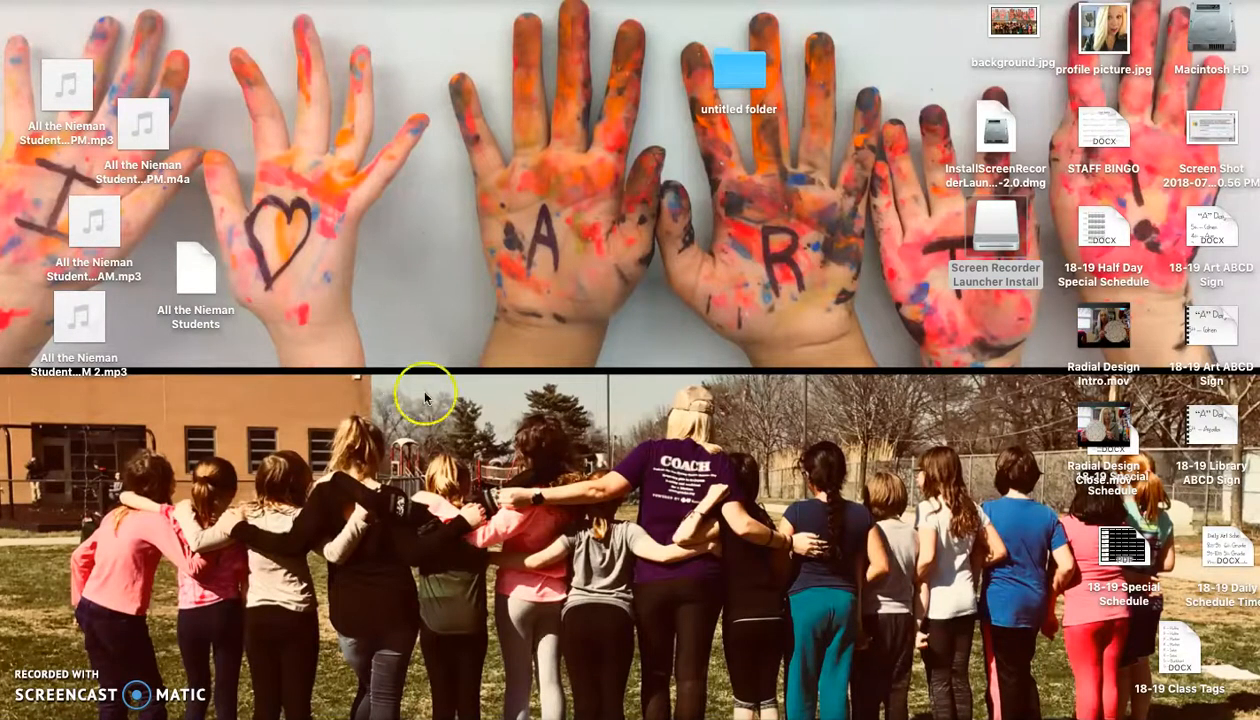
Open iMovie, create a new movie project, and show its empty project media.
left_click(378, 712)
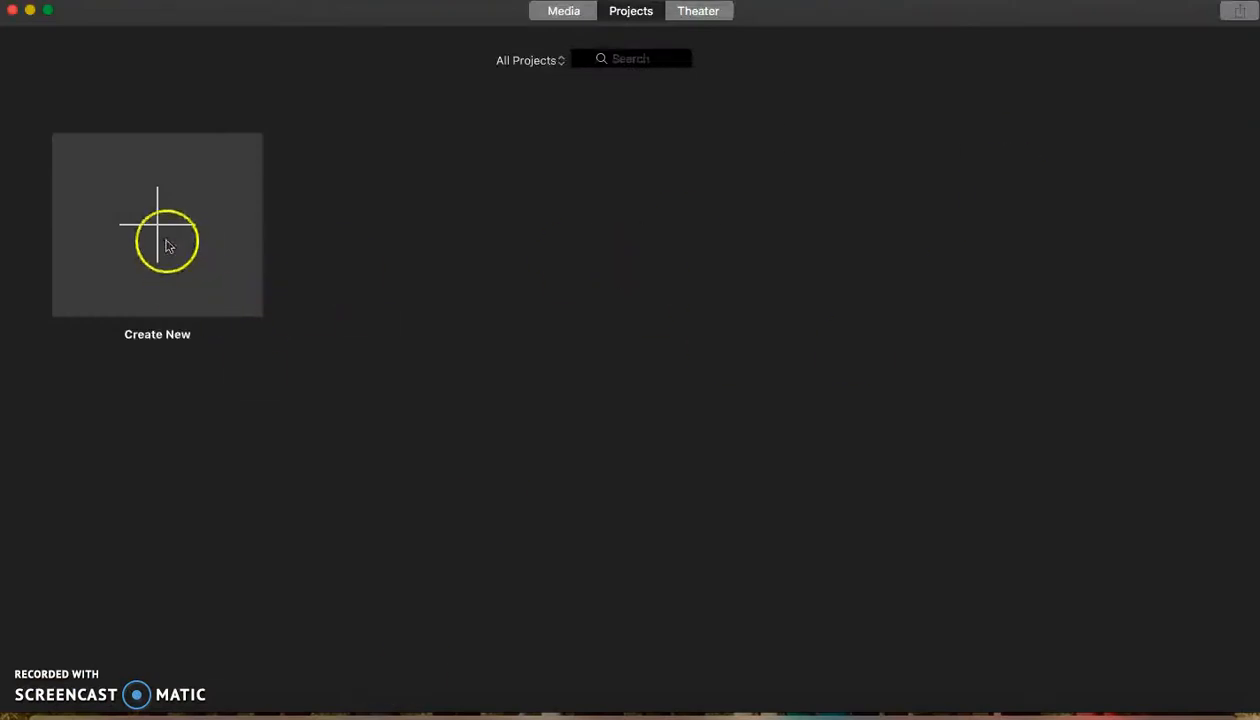
left_click(167, 244)
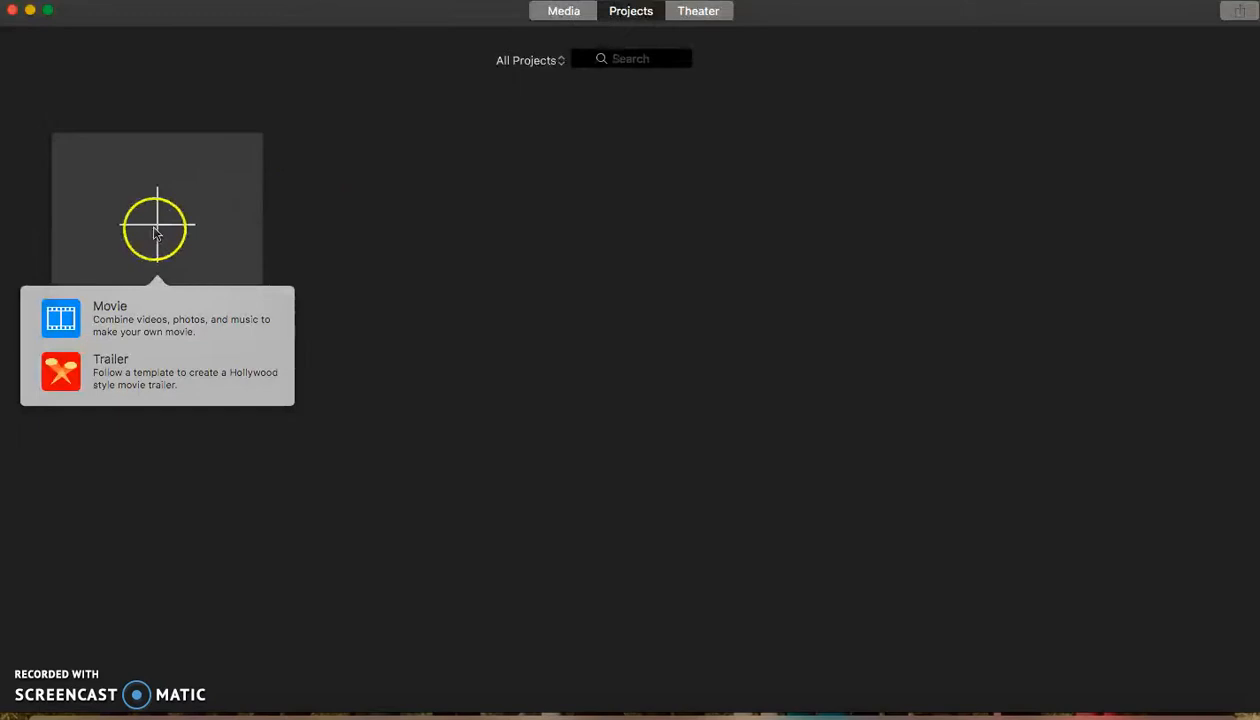
left_click(125, 320)
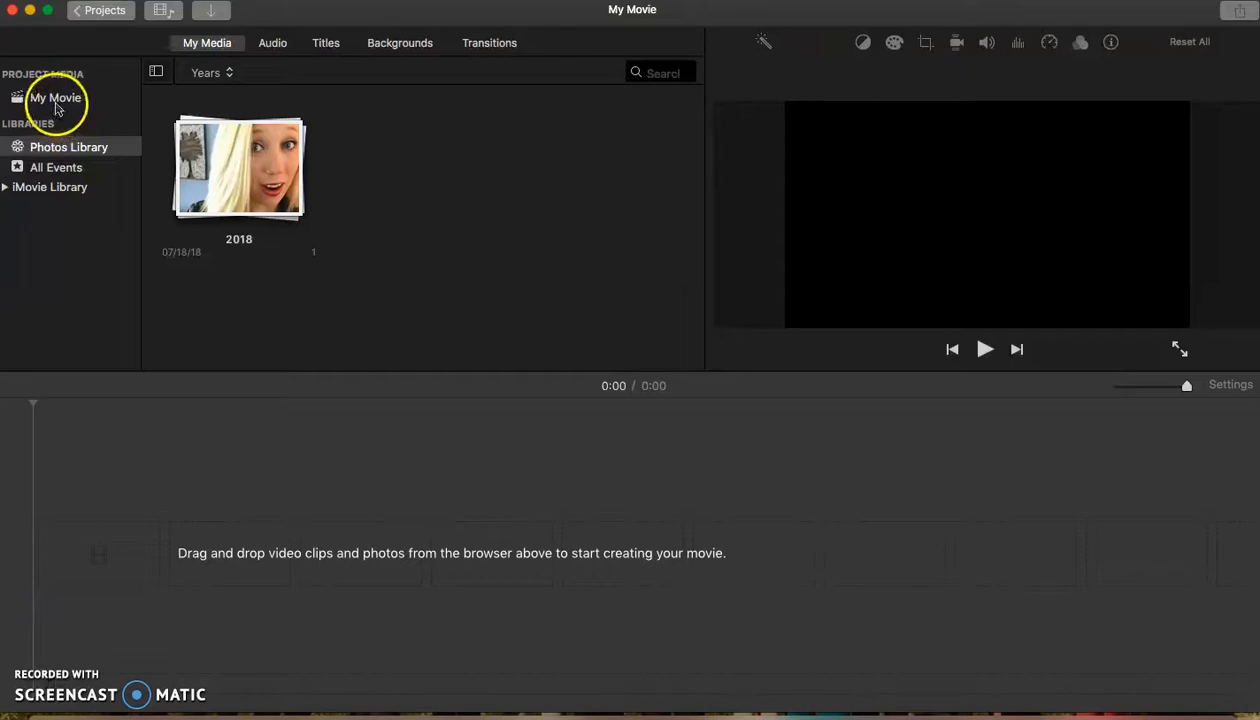
left_click(56, 98)
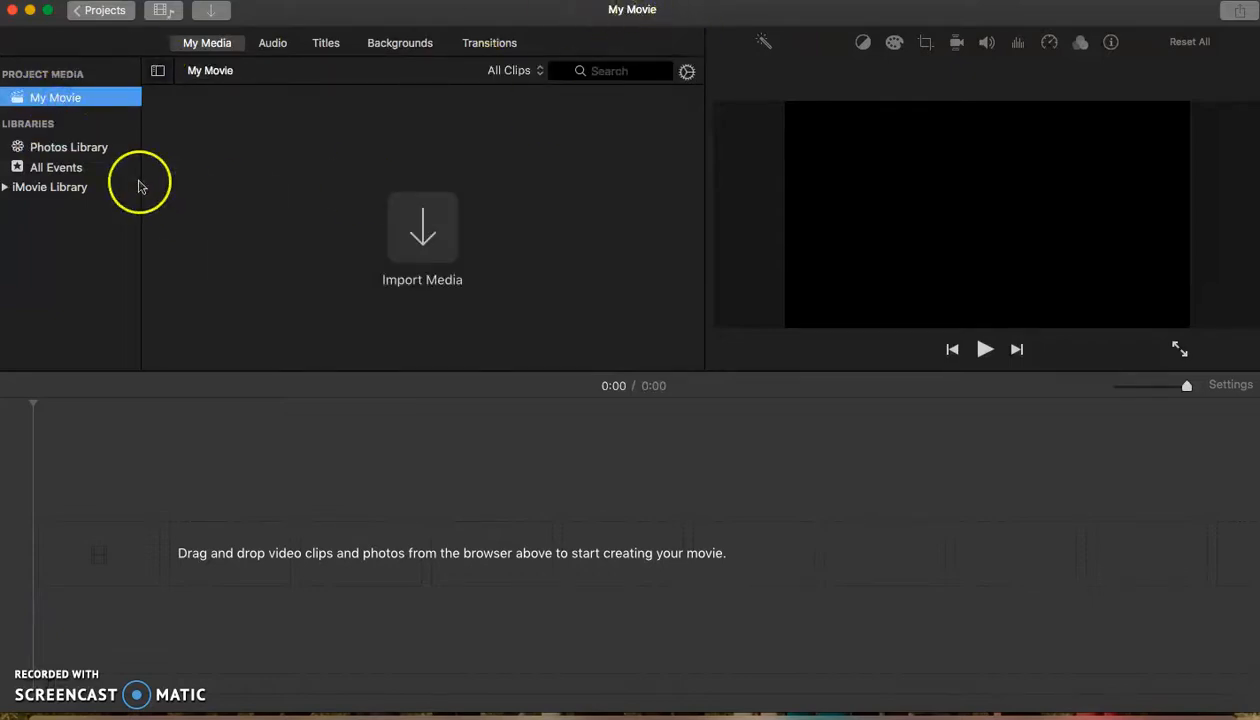
Save the project under the name Circular Radial Design and reopen it for editing.
left_click(98, 12)
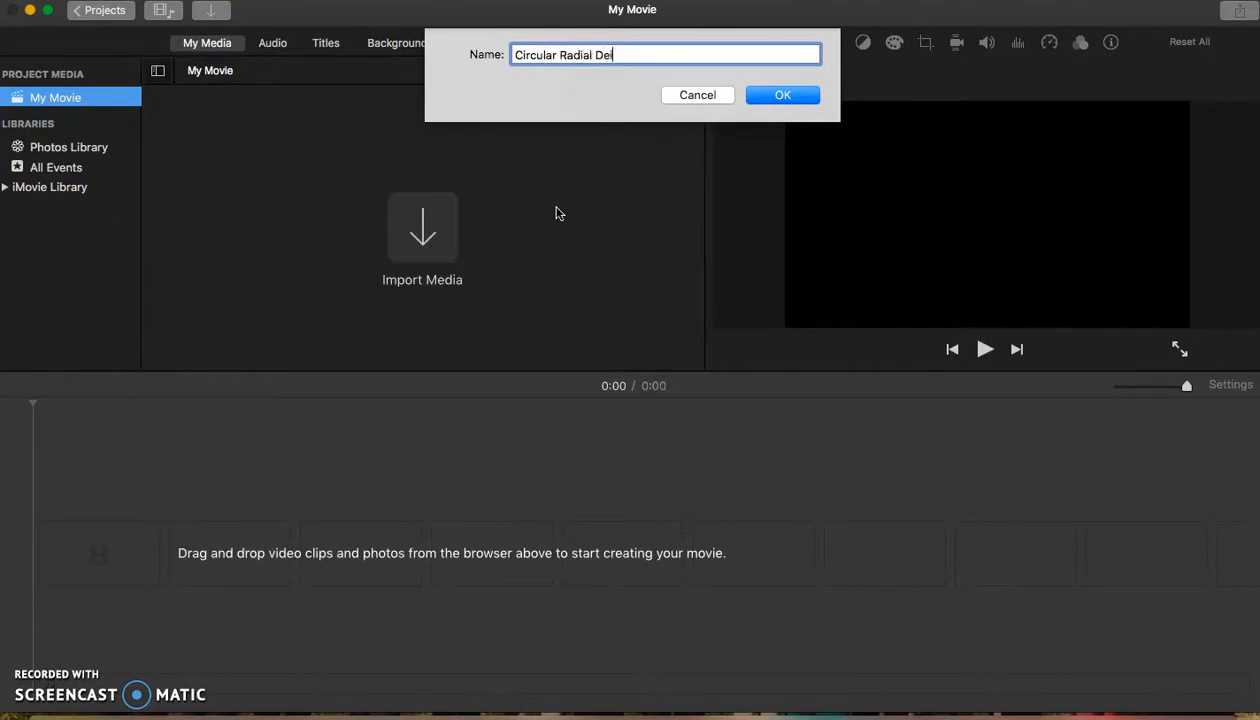
key("Return")
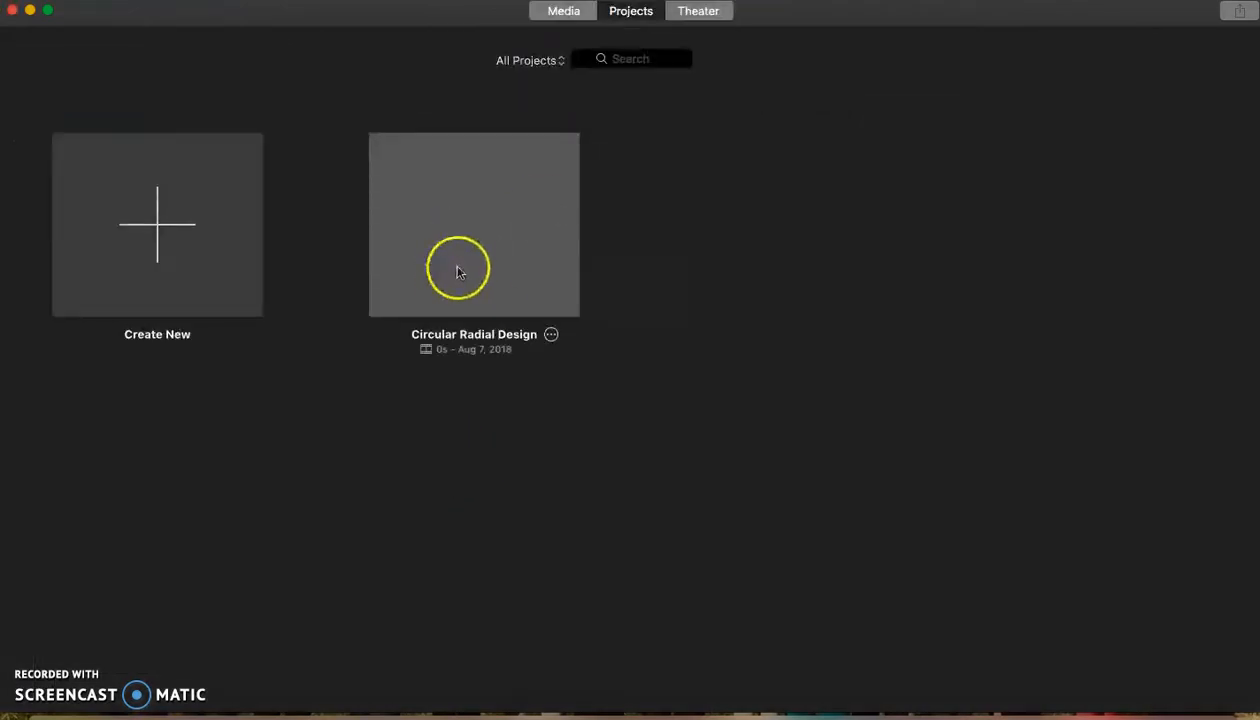
double_click(485, 255)
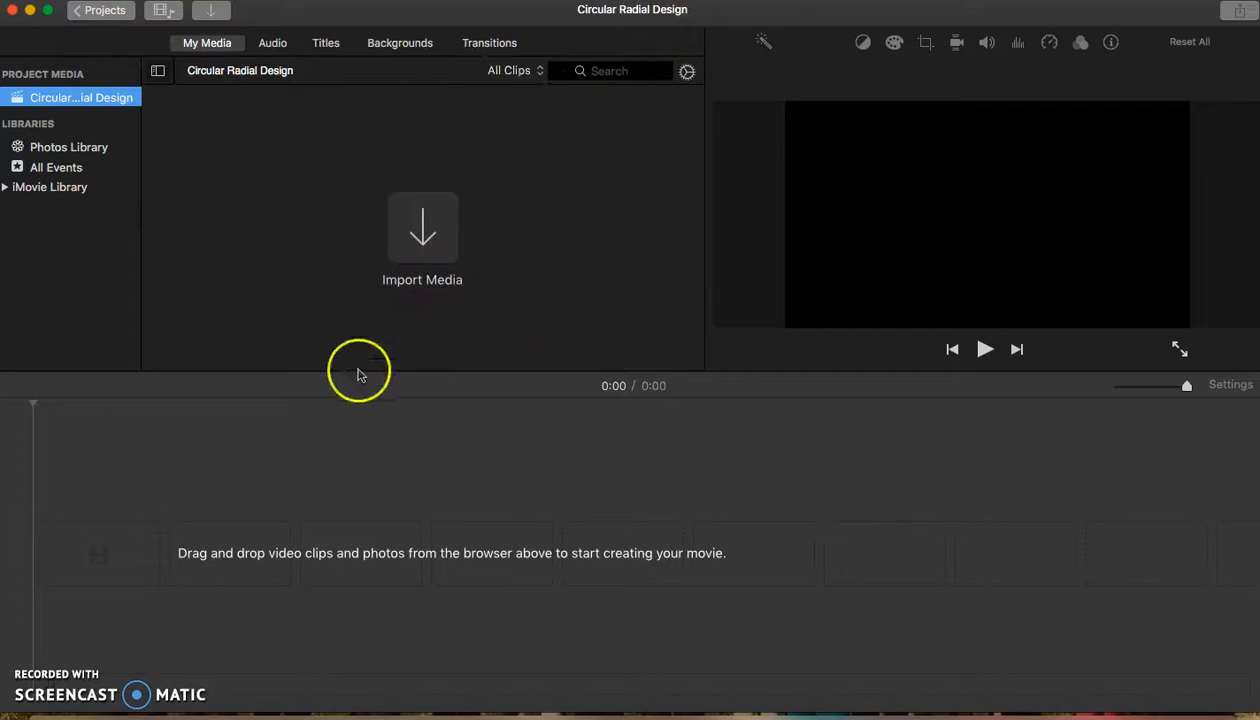
left_click(446, 573)
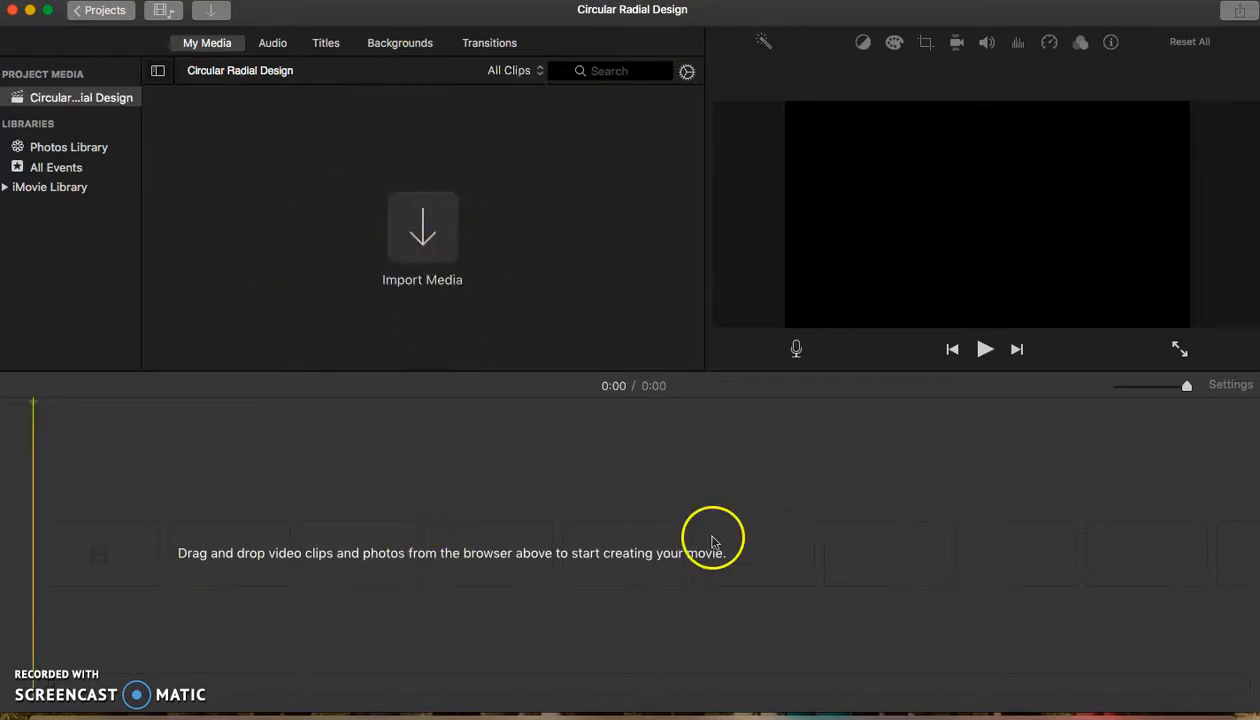
Switch to the desktop and move Radial Design Close.mov and Radial Design Intro.mov out of the crowded icons into free space.
left_click(30, 10)
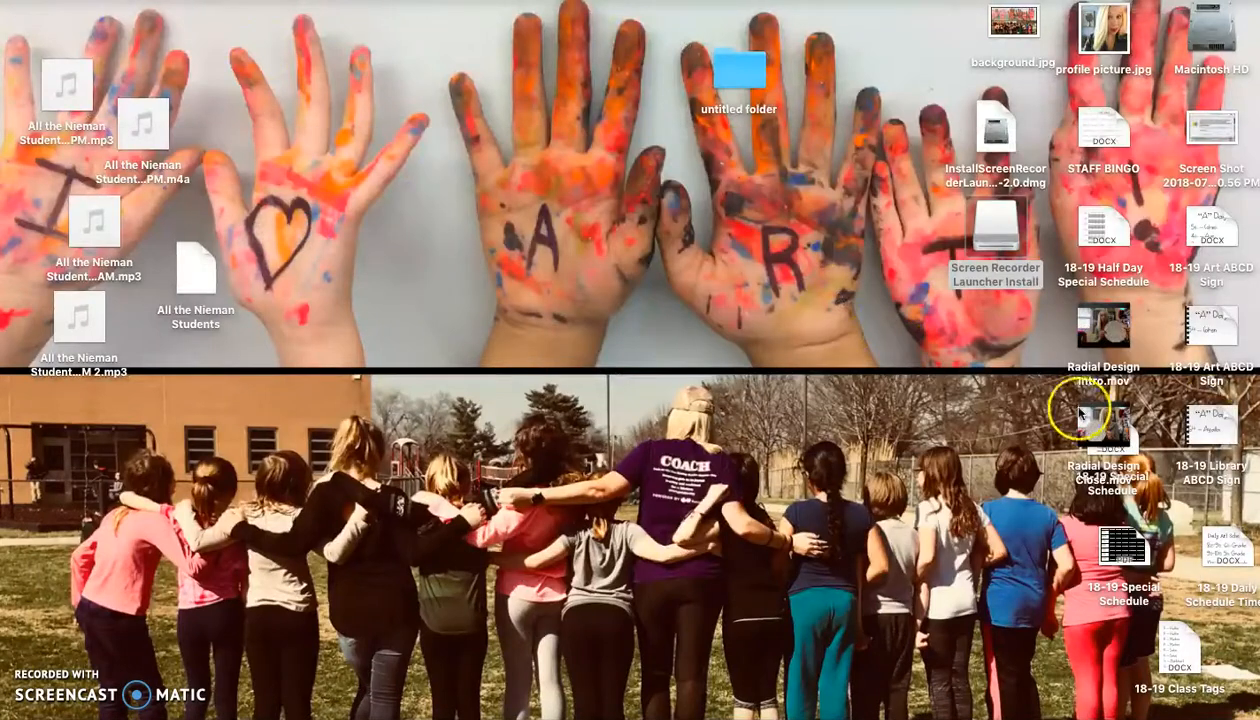
left_click_drag(1081, 413, 974, 438)
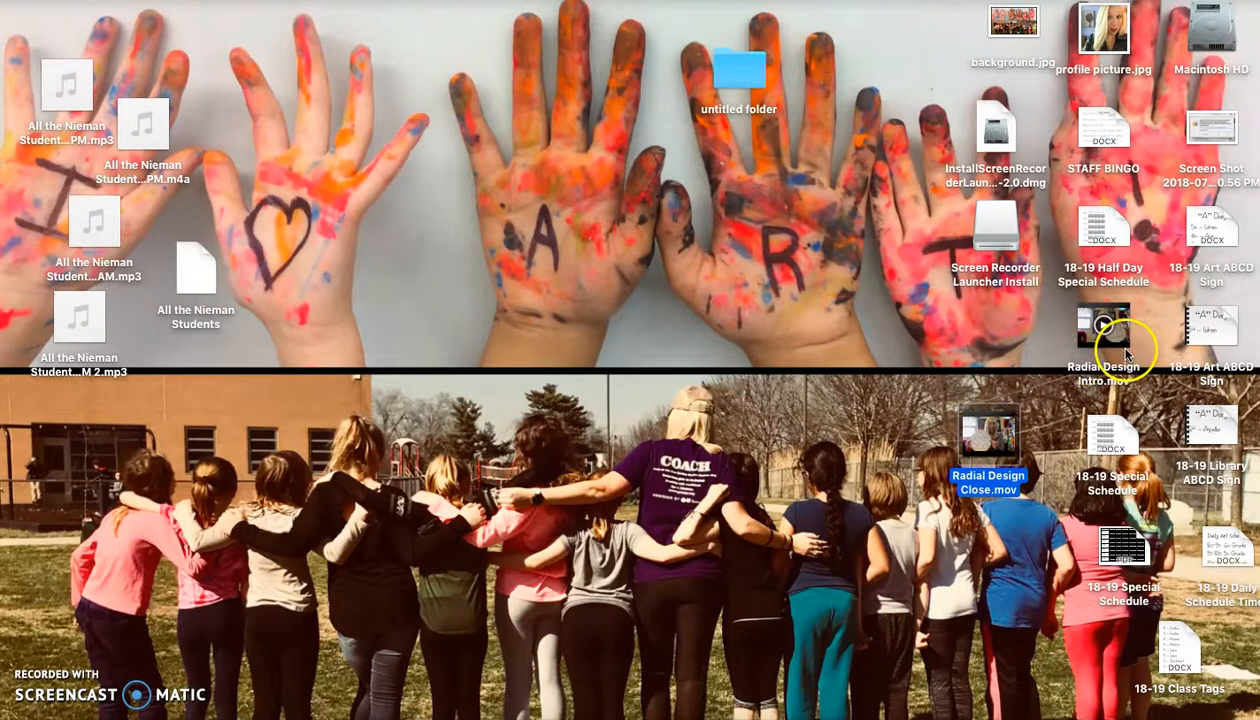
left_click(1105, 326)
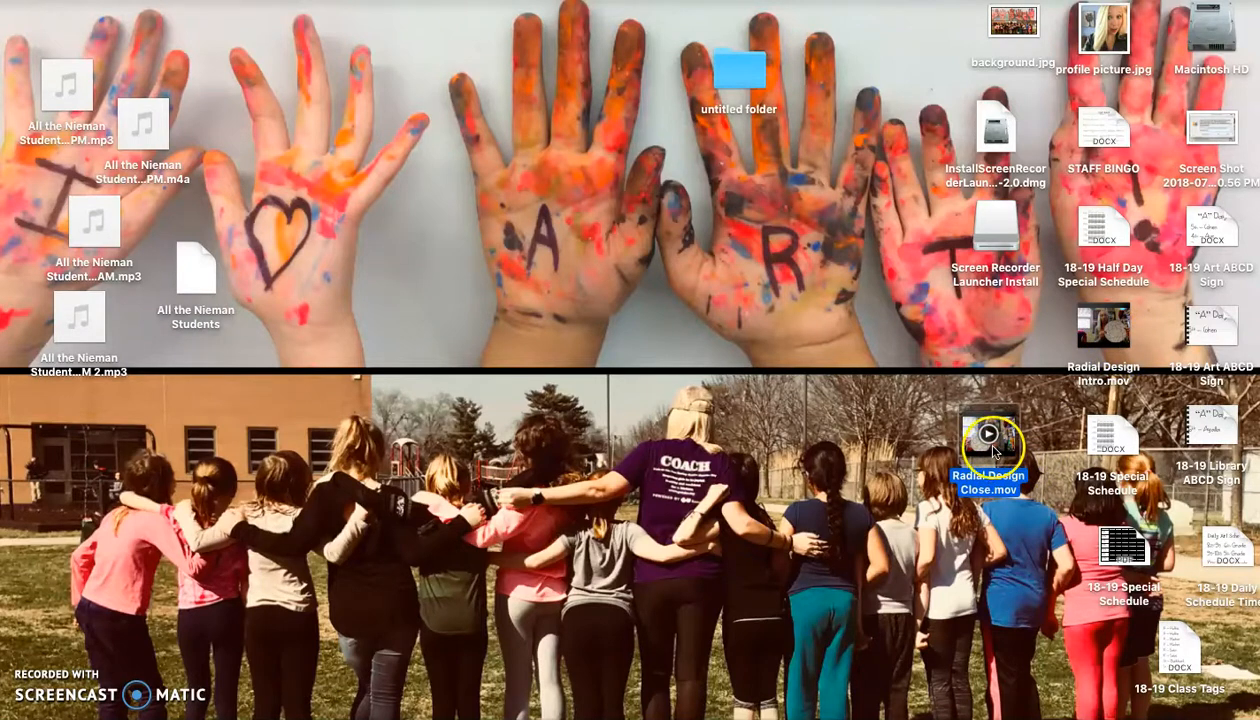
left_click_drag(1115, 340, 895, 355)
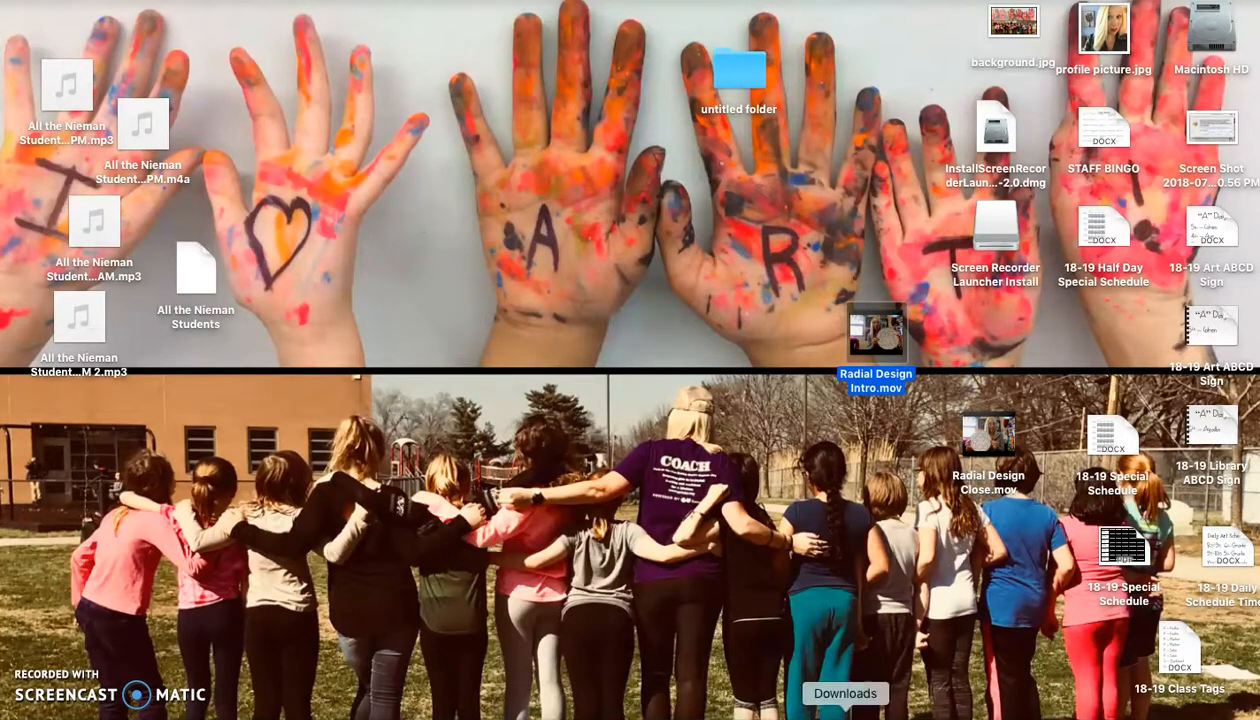
Open the Downloads folder in a Finder window.
left_click(845, 712)
left_click(847, 714)
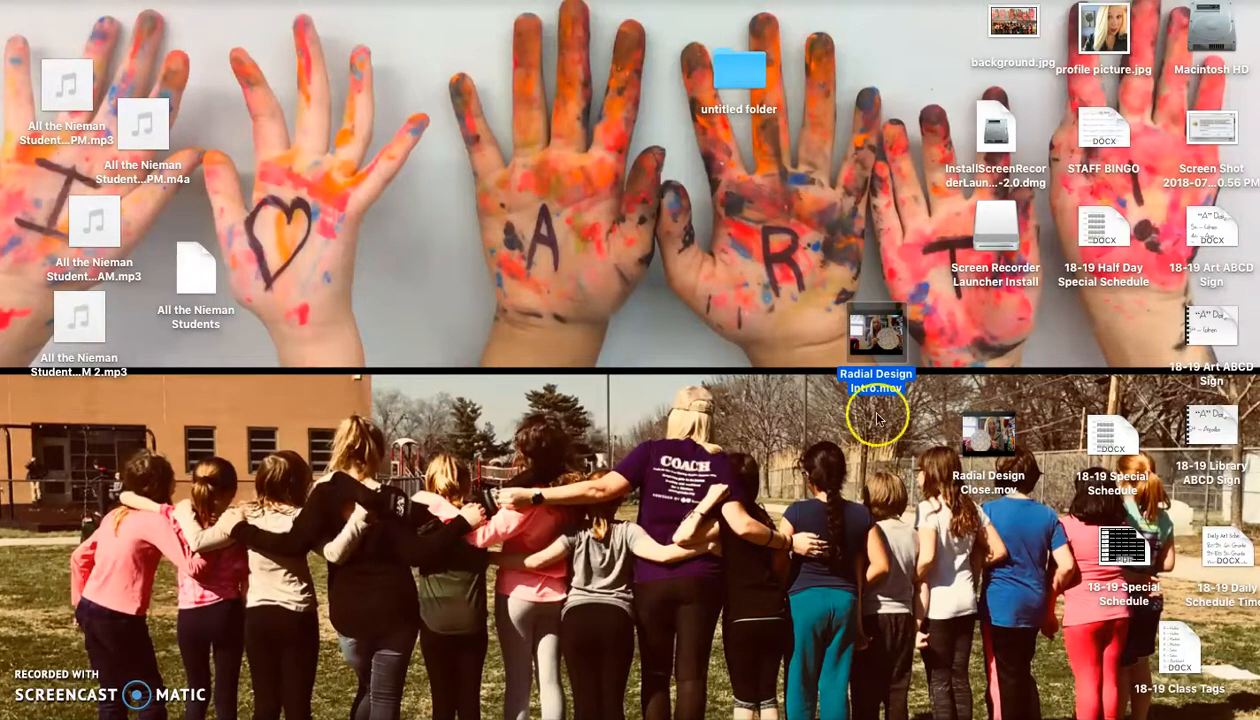
left_click(390, 710)
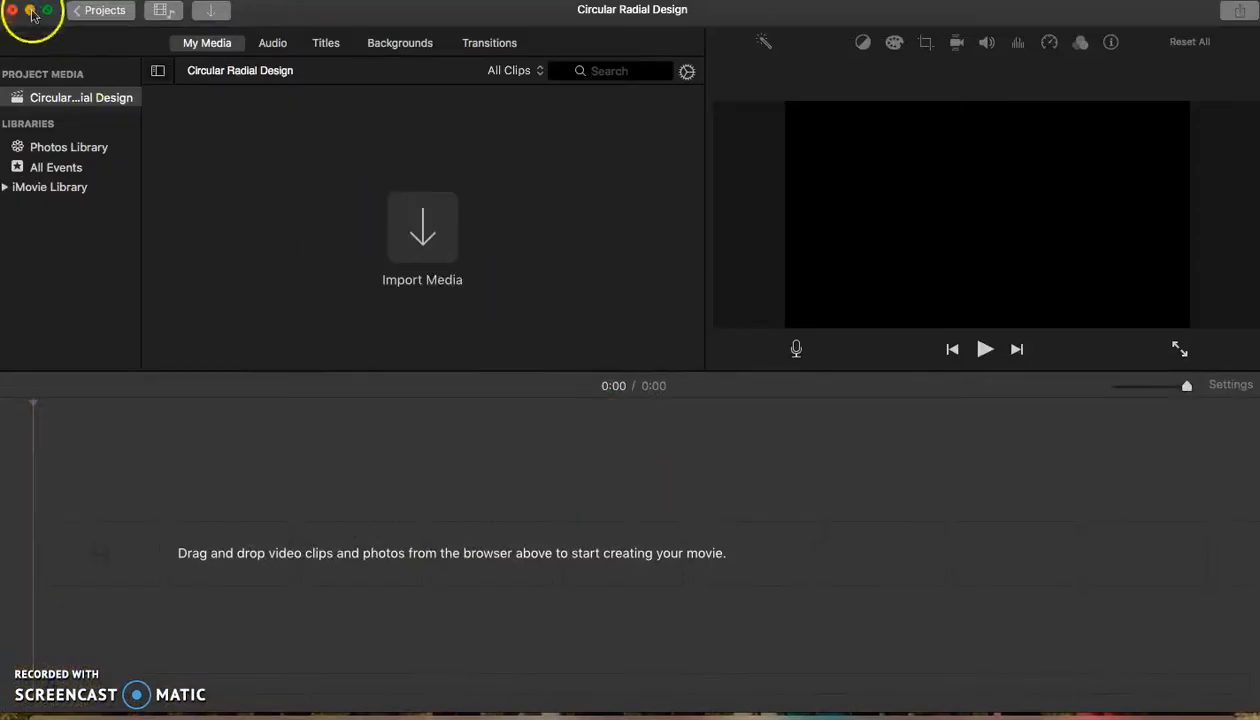
left_click(31, 11)
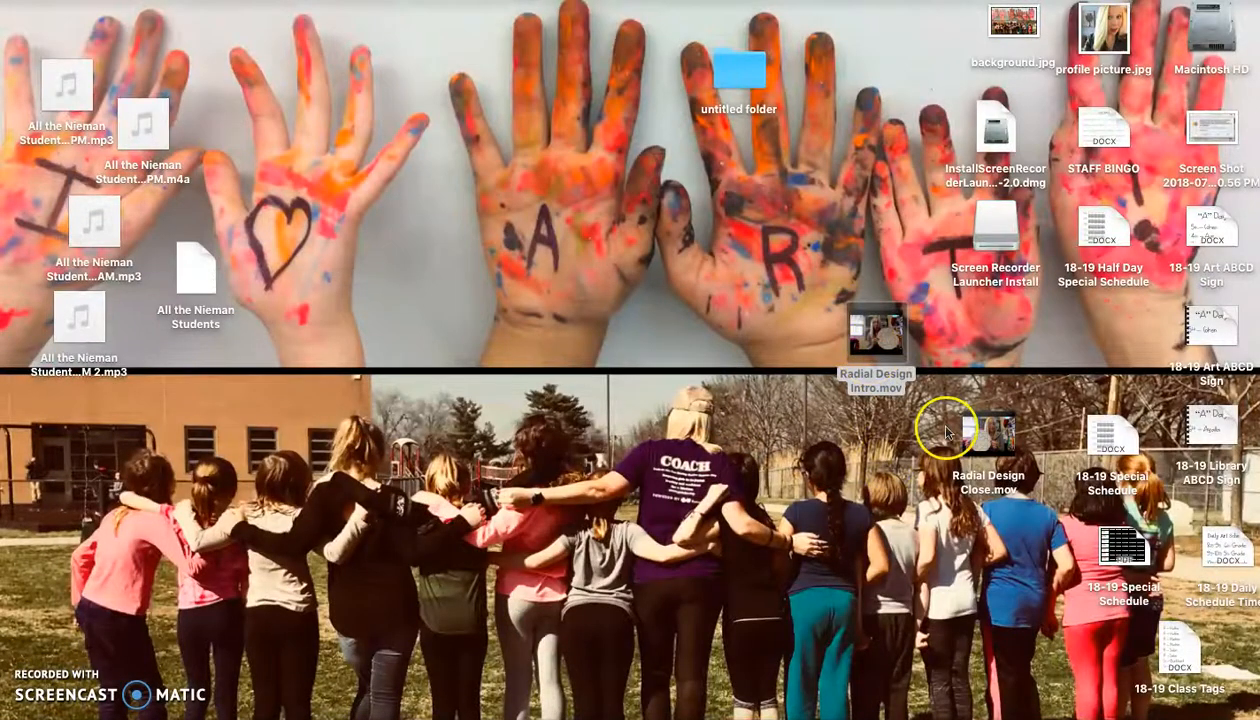
left_click(850, 710)
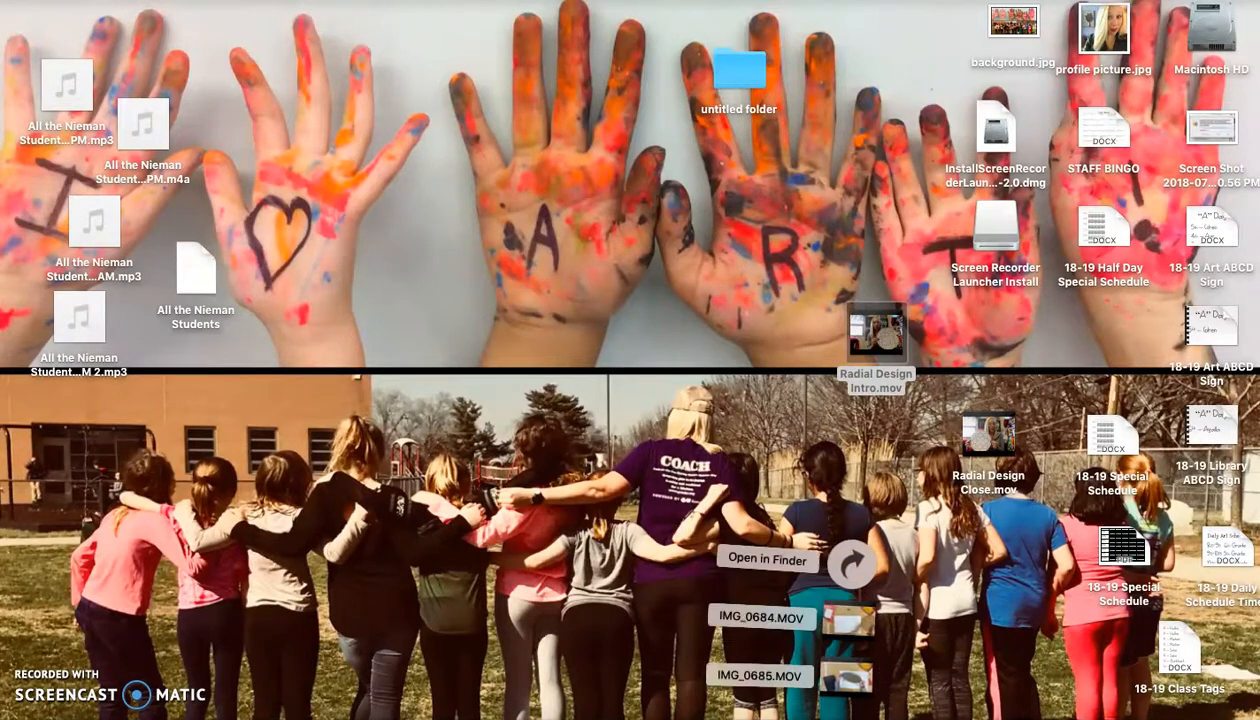
left_click(850, 562)
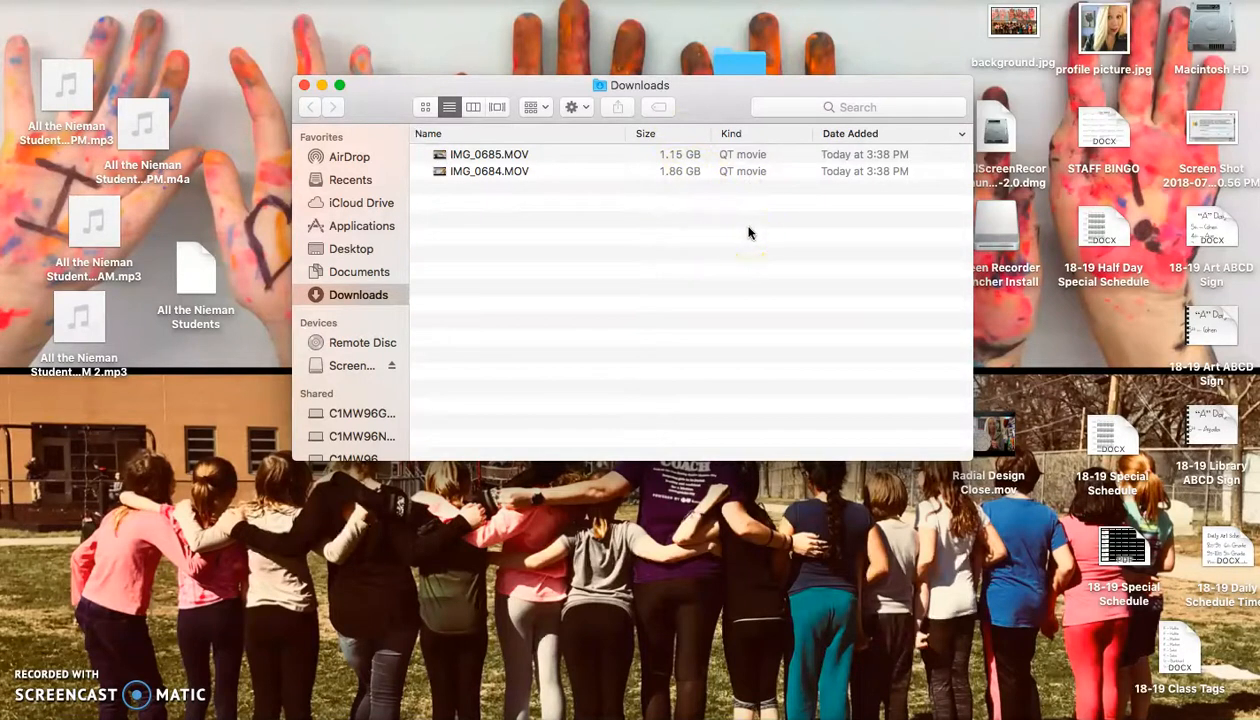
Move IMG_0685.MOV and IMG_0684.MOV from Downloads to the desktop above the Radial Design Intro file, and close the Downloads window.
left_click(628, 171)
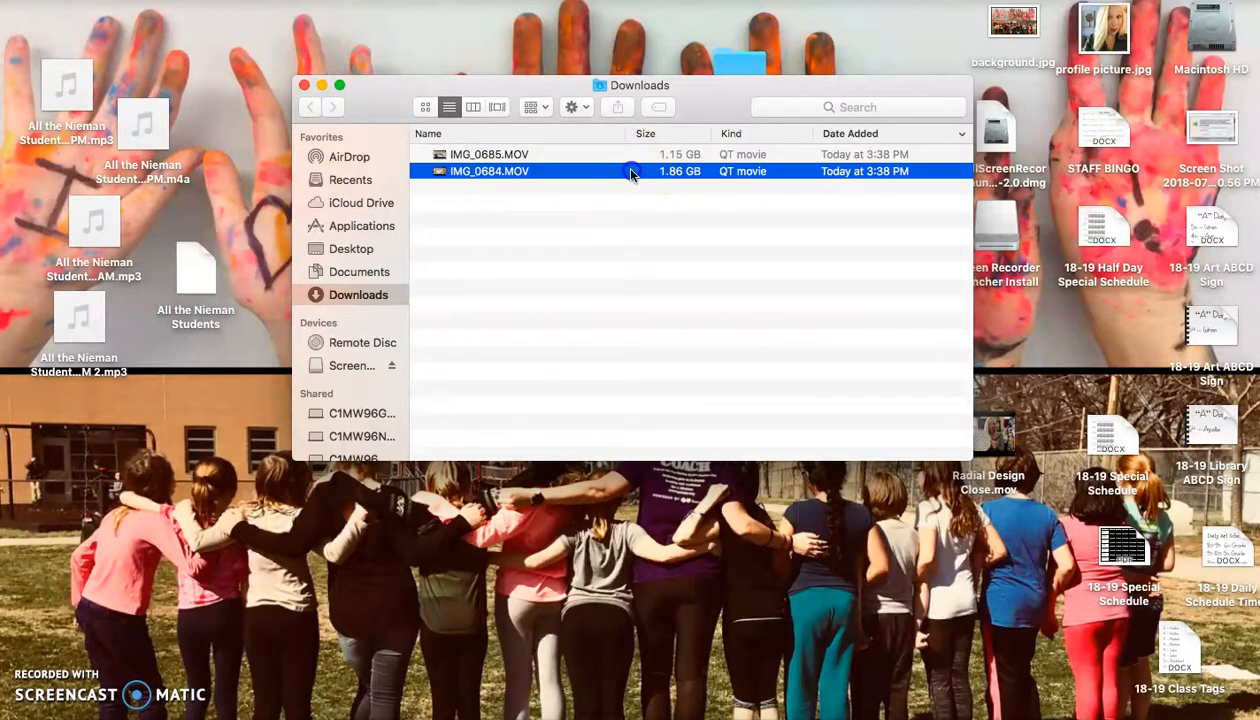
left_click(613, 156)
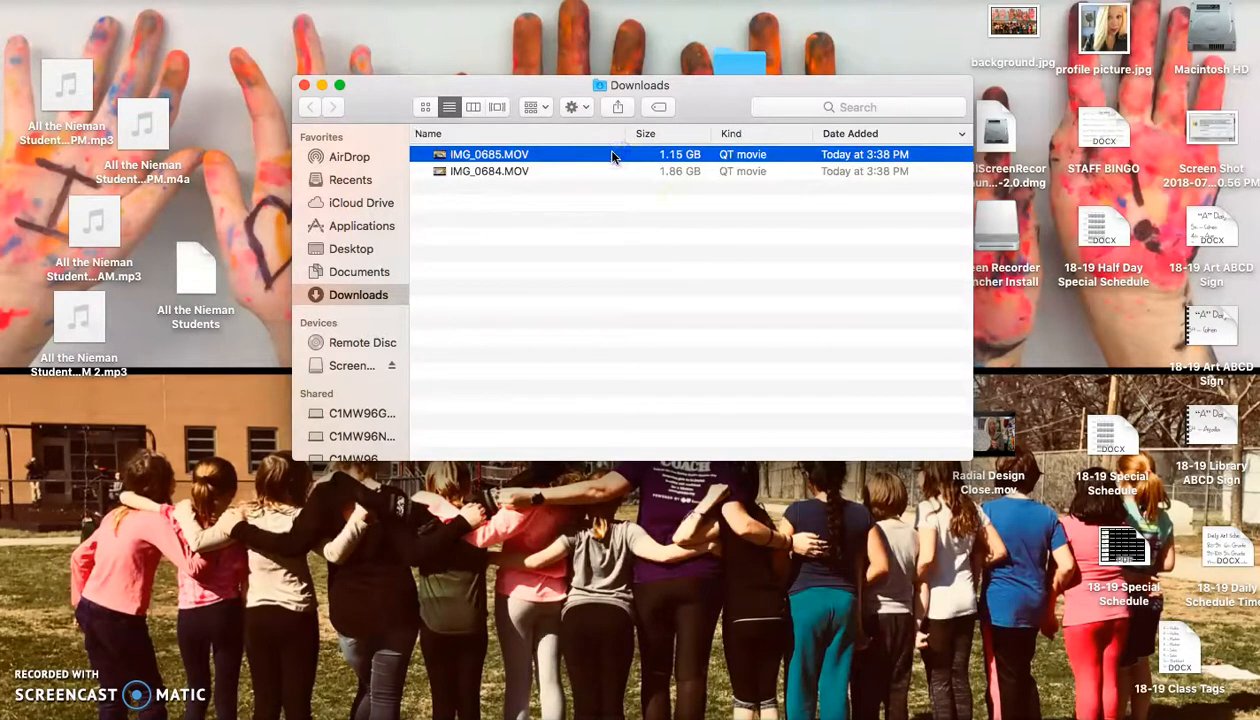
left_click(600, 172, "shift")
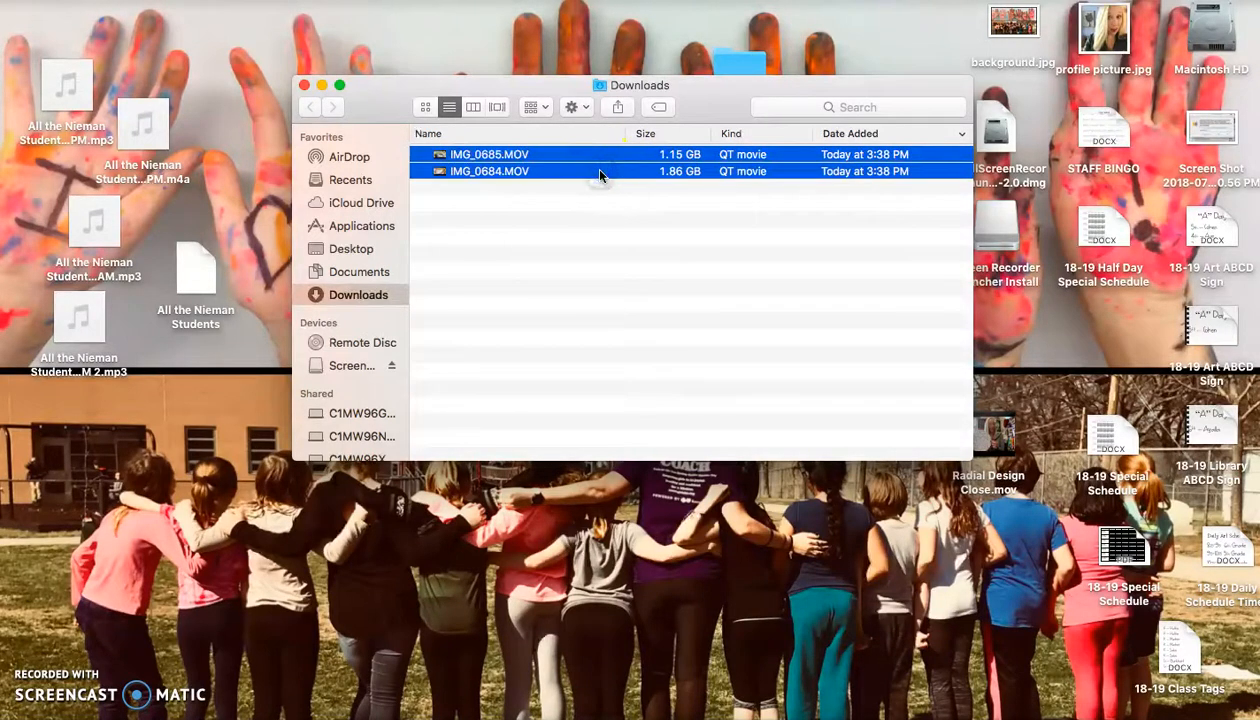
right_click(554, 170)
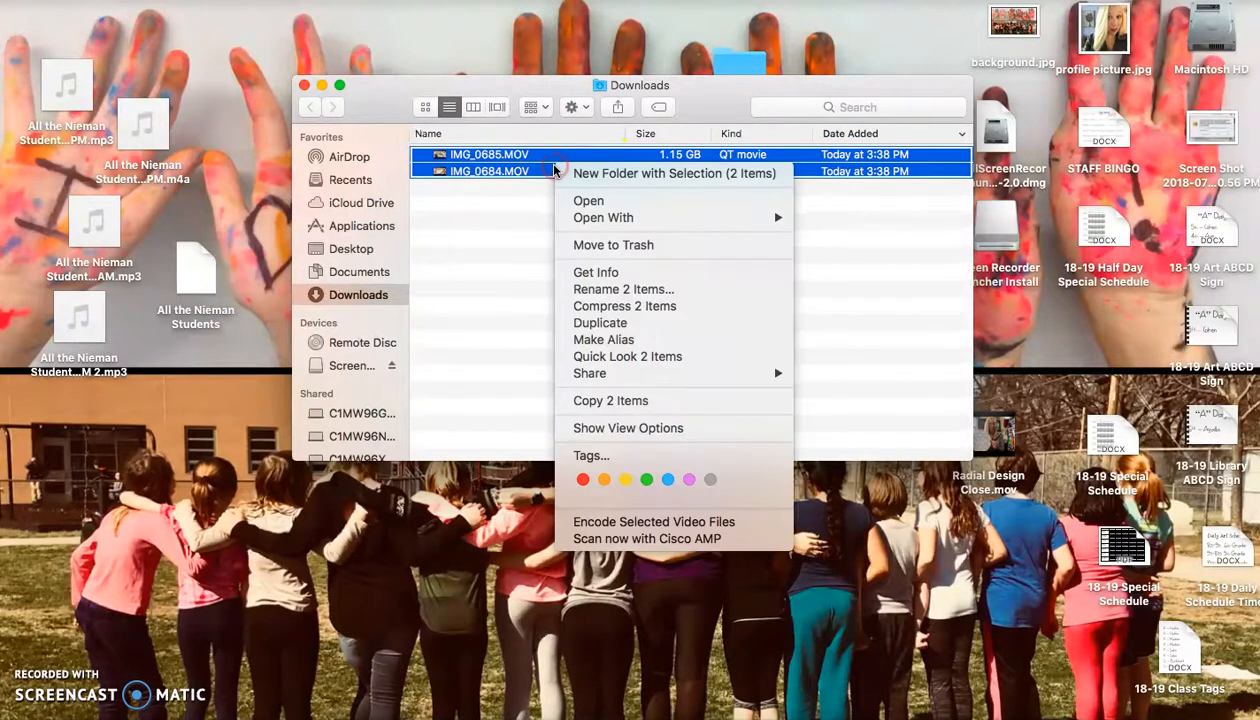
left_click(525, 172)
left_click_drag(484, 169, 440, 592)
left_click(288, 177)
left_click(304, 87)
left_click_drag(443, 505, 900, 106)
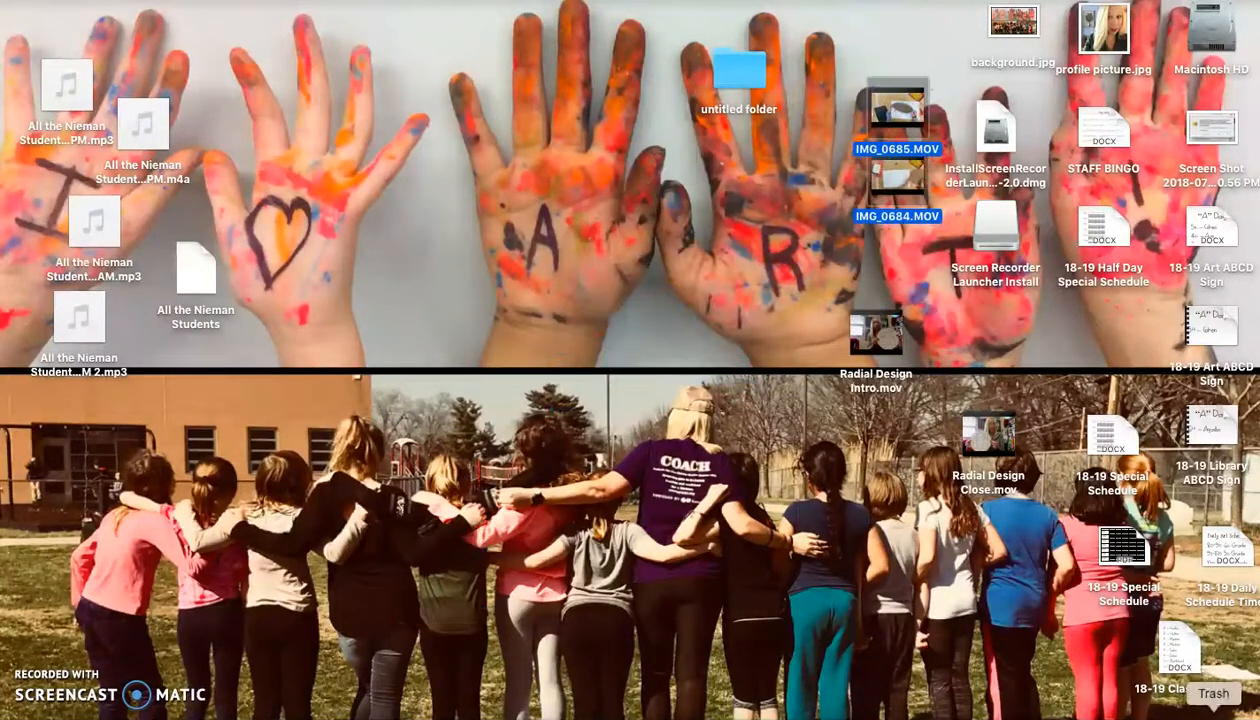
Return to iMovie and import IMG_0684.MOV from the Desktop into the project media.
left_click(1166, 711)
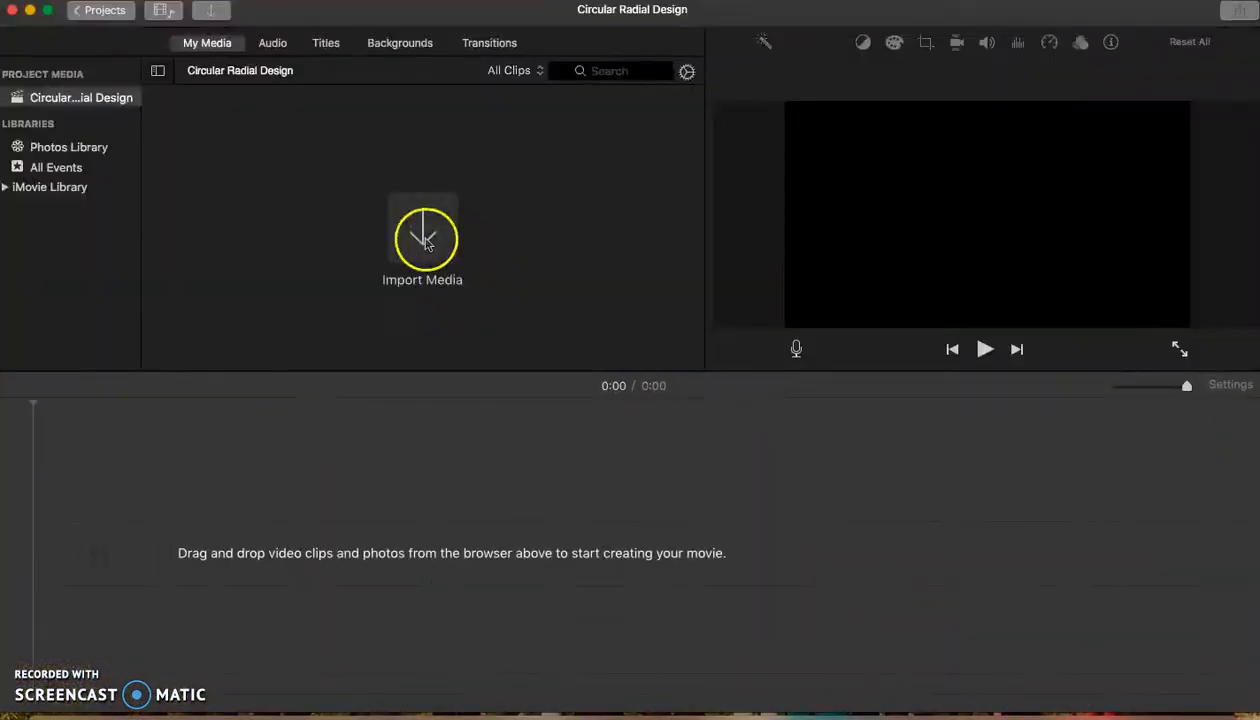
left_click(425, 240)
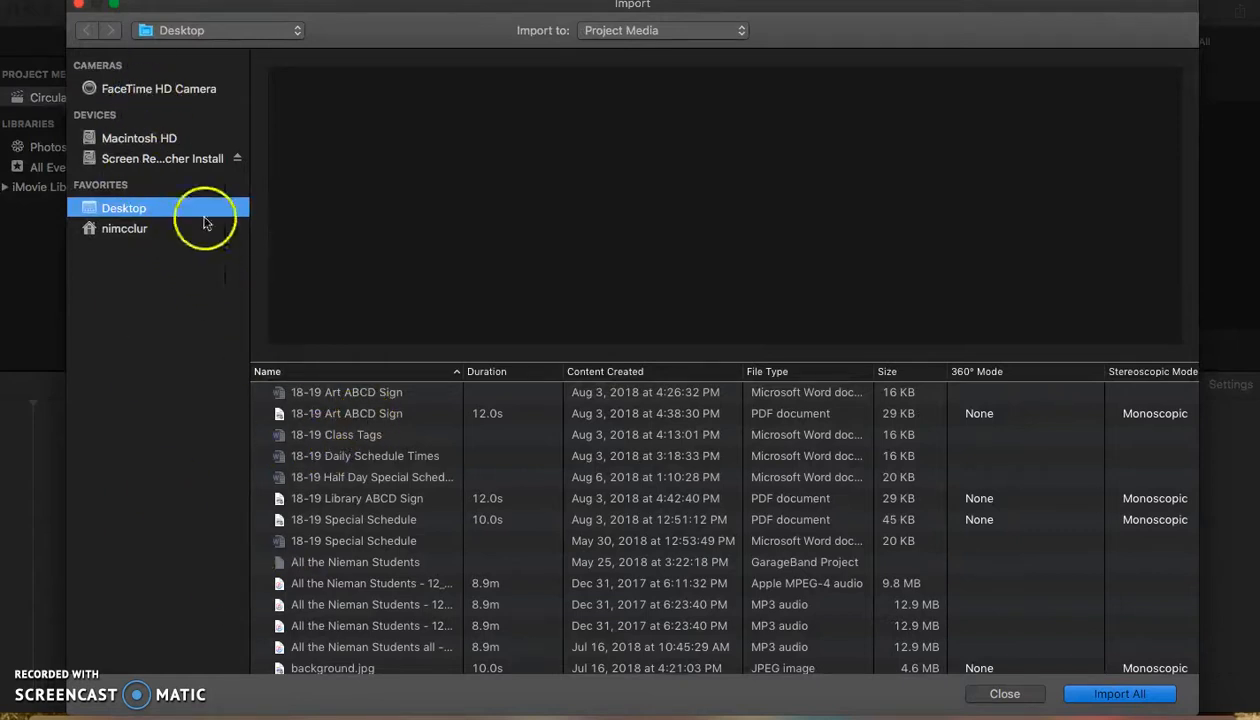
left_click(140, 97)
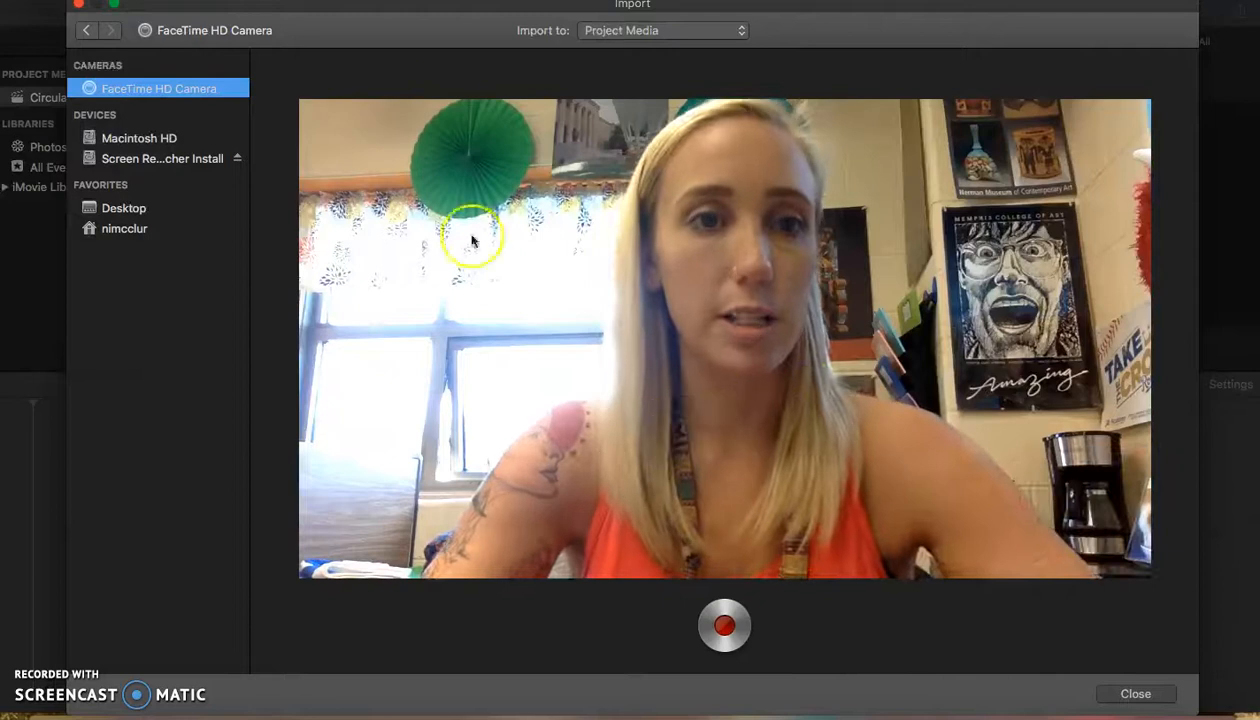
left_click(116, 212)
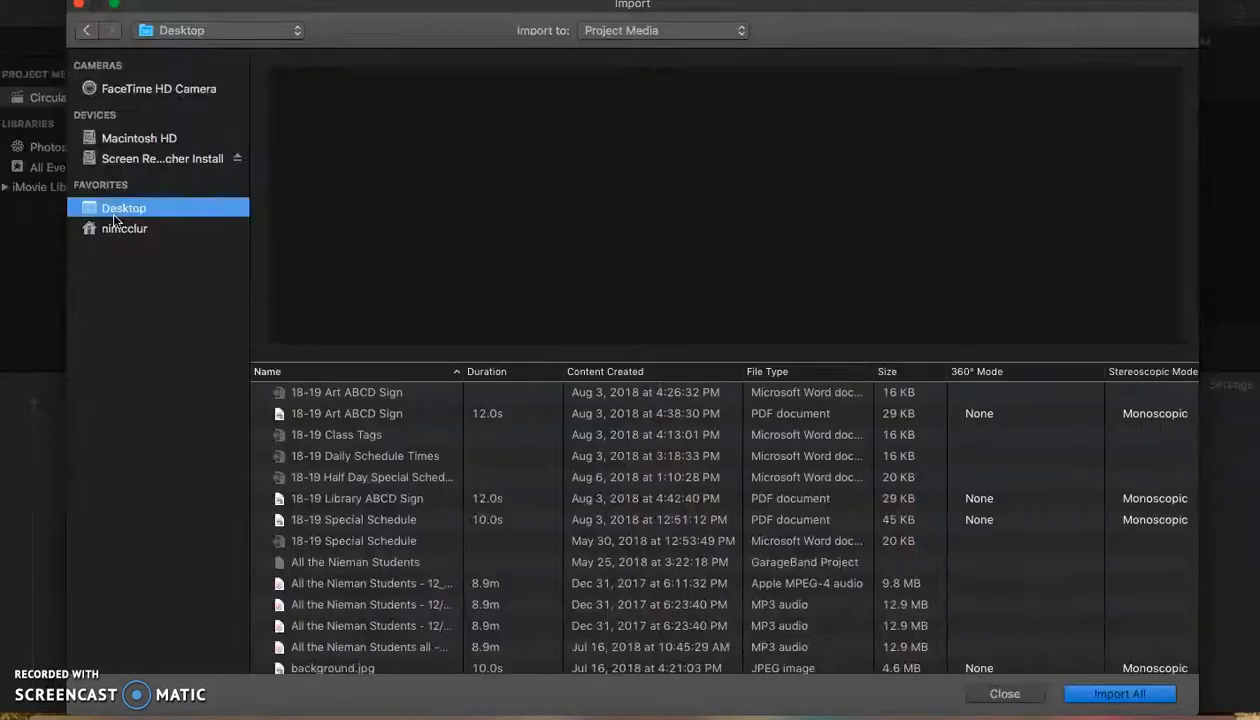
scroll(455, 498, "down", 5)
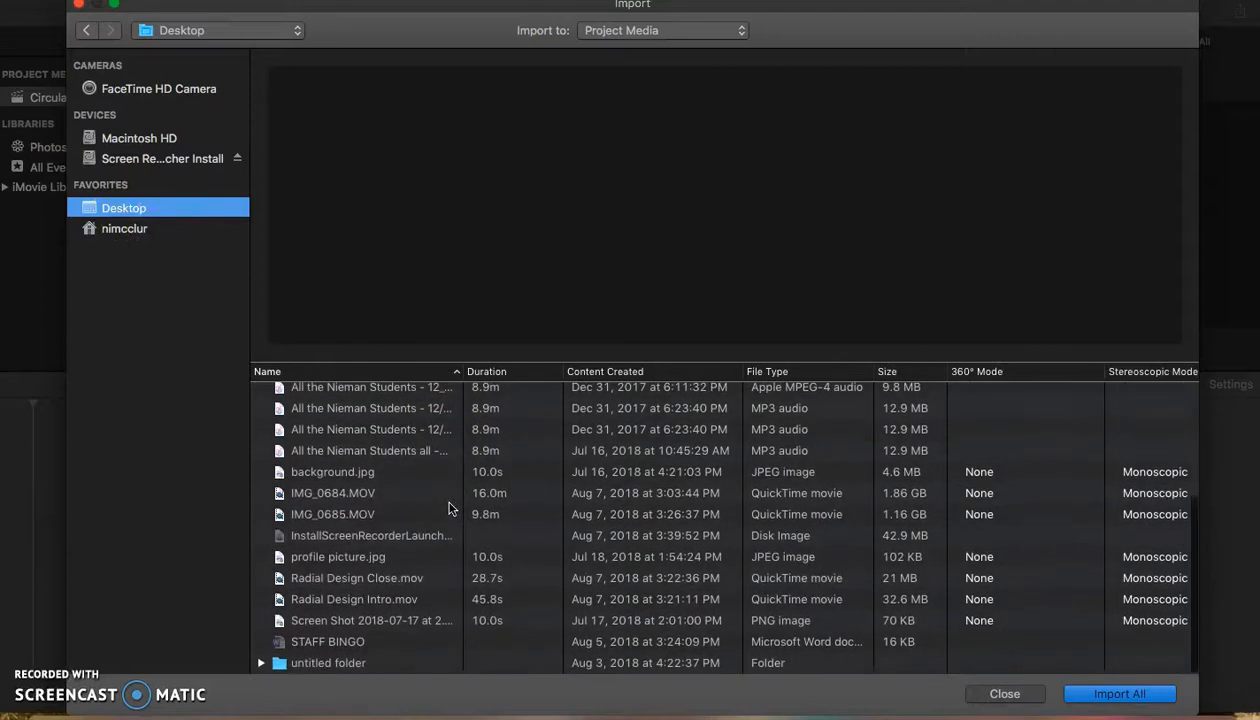
left_click(430, 494)
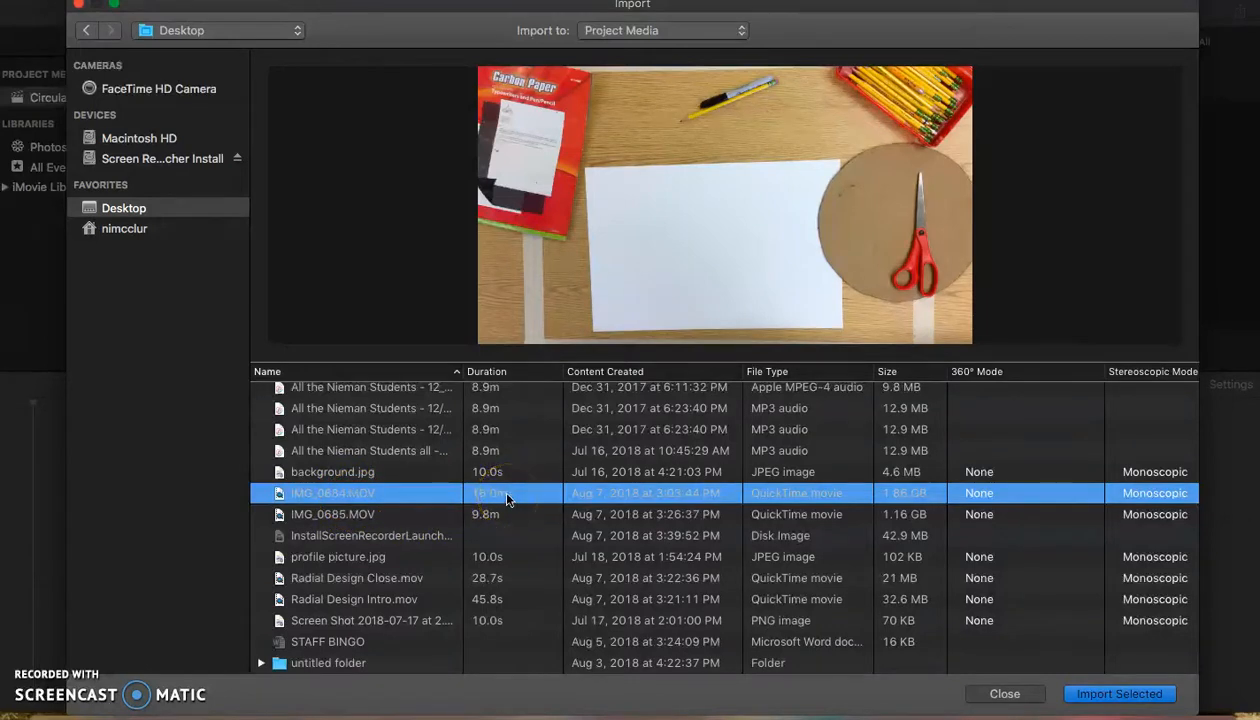
left_click(1120, 692)
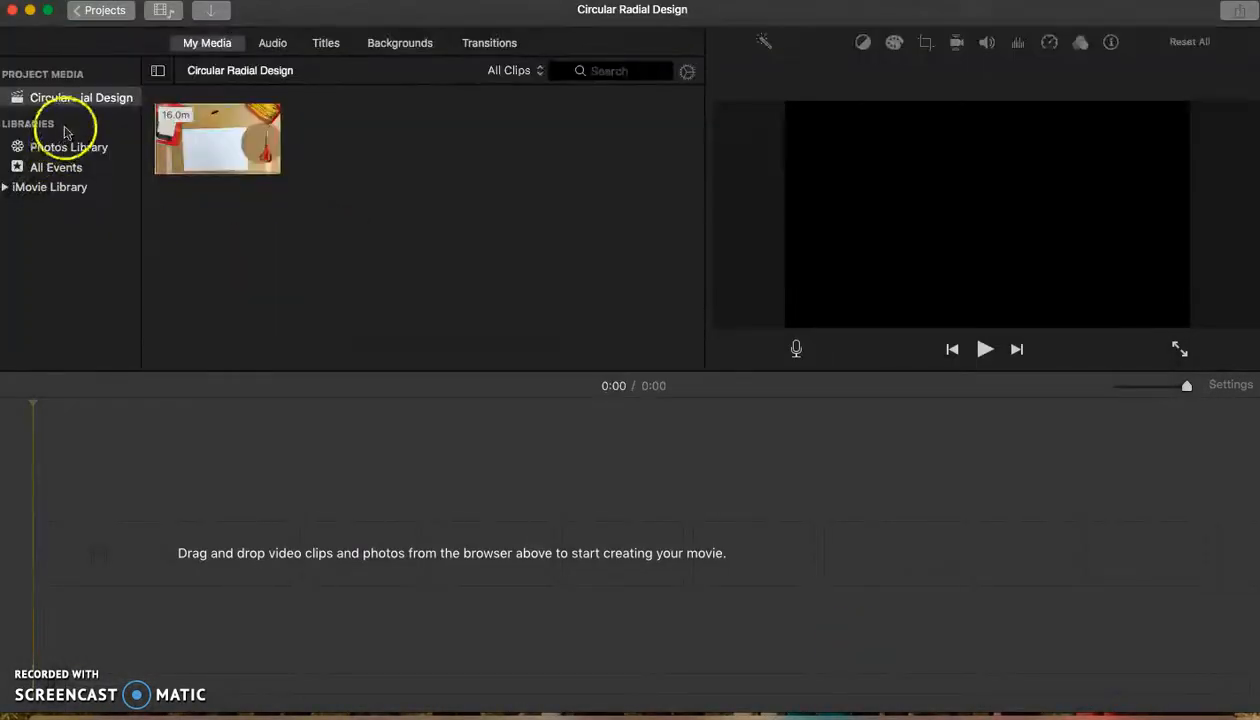
Import Radial Design Close.mov and Radial Design Intro.mov from the Desktop into the project media.
left_click(335, 153)
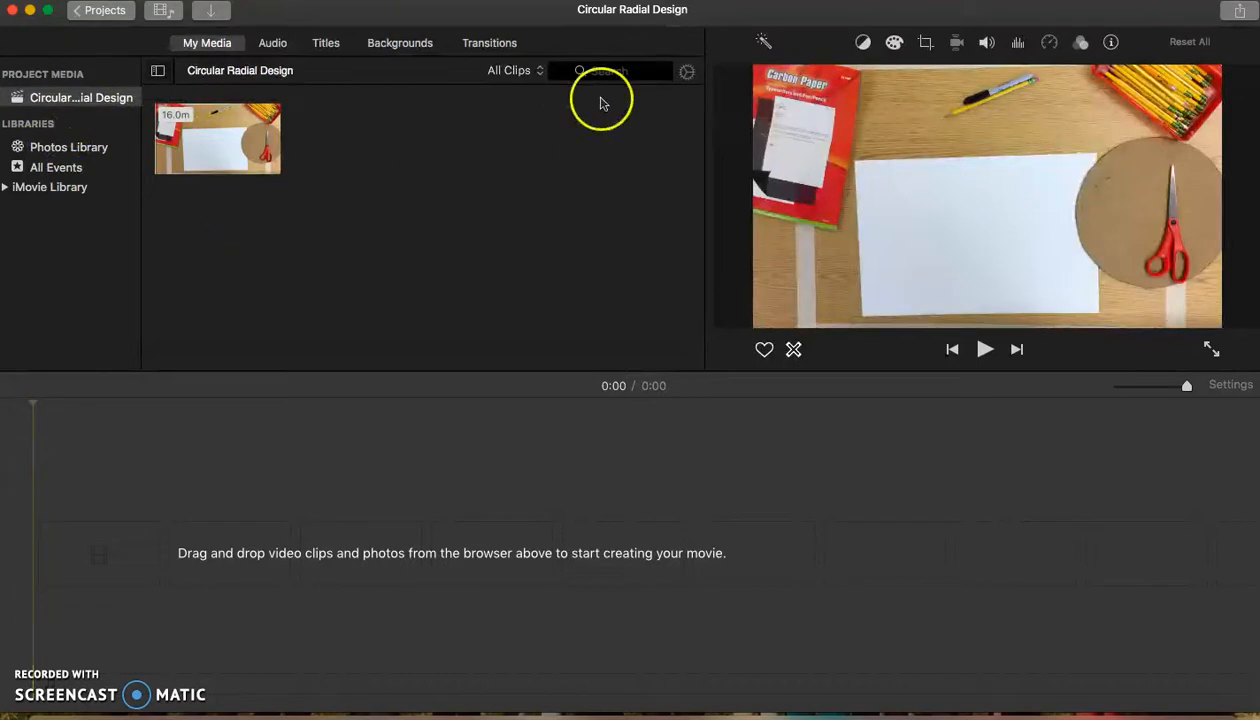
left_click(212, 14)
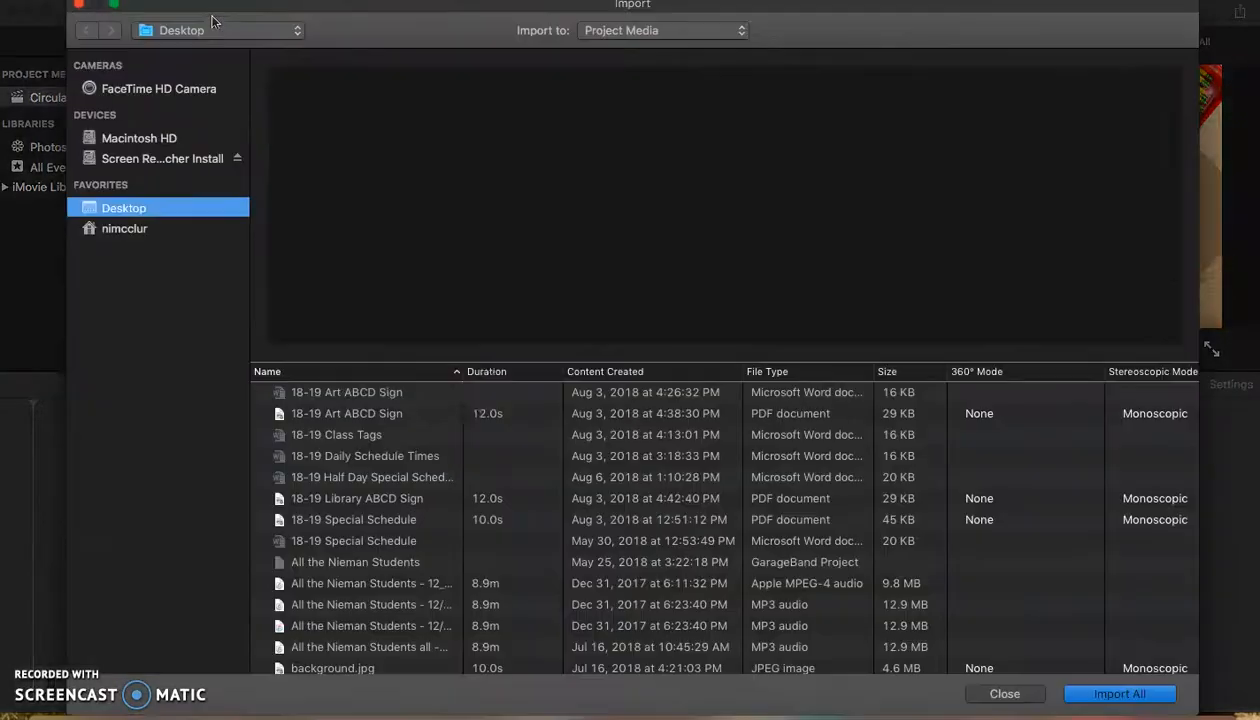
scroll(547, 510, "down", 5)
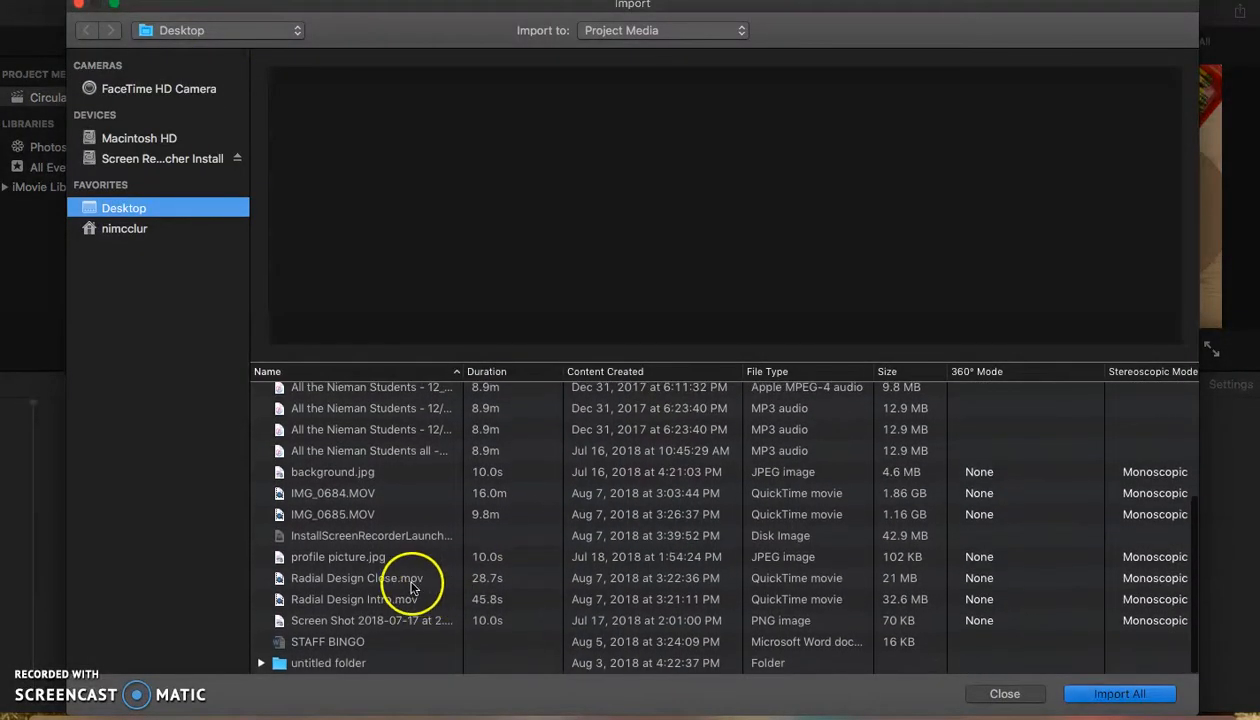
left_click(397, 580)
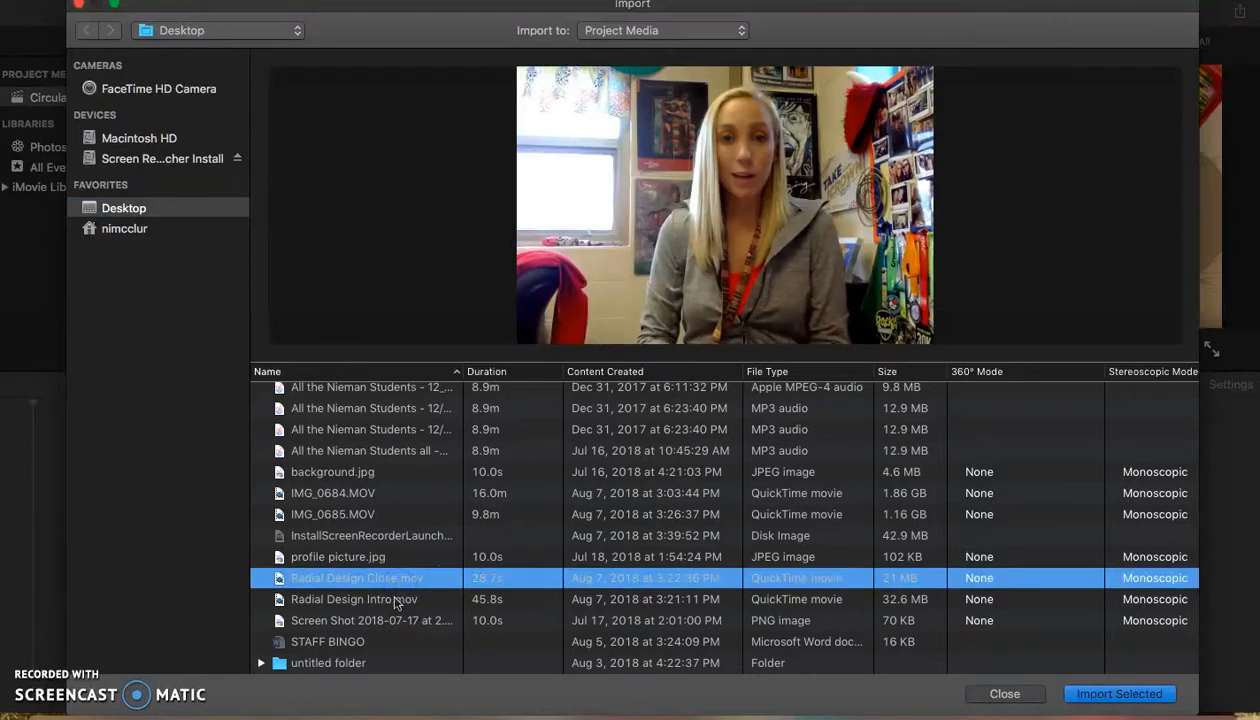
left_click(397, 600, "shift")
left_click(1115, 693)
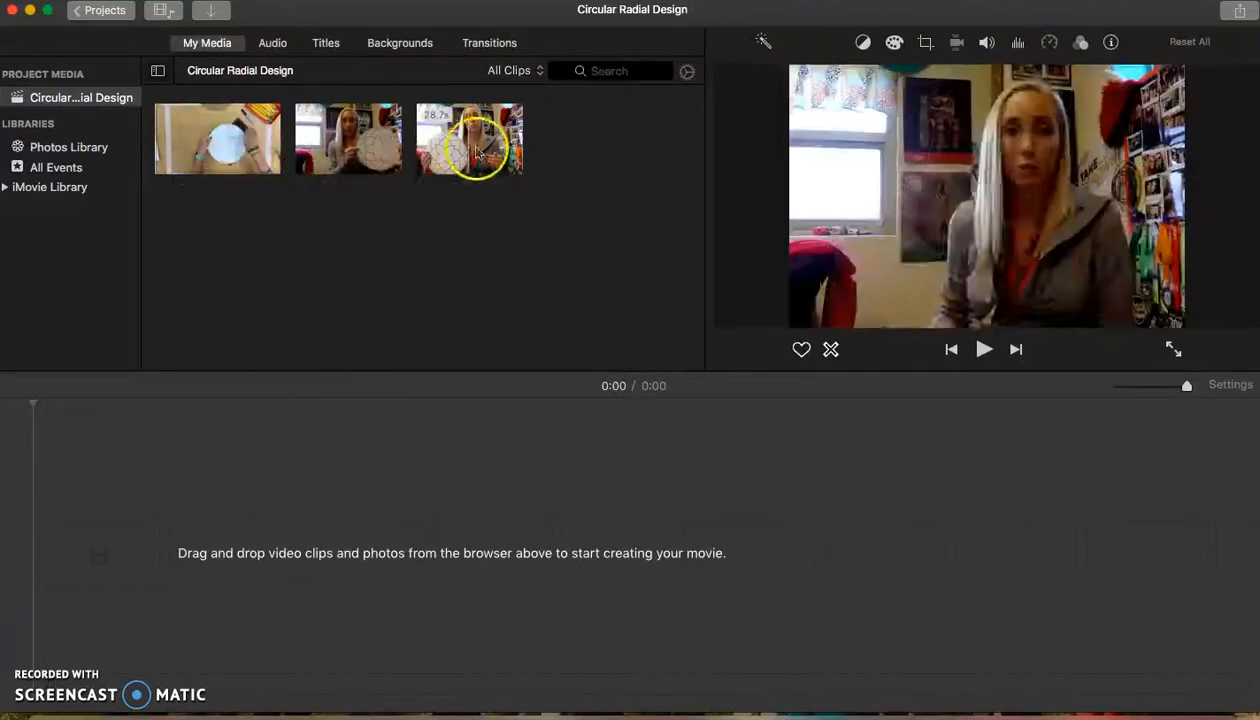
Add the imported IMG_0684 paper-and-circle clip to the start of the empty timeline.
left_click_drag(180, 157, 160, 586)
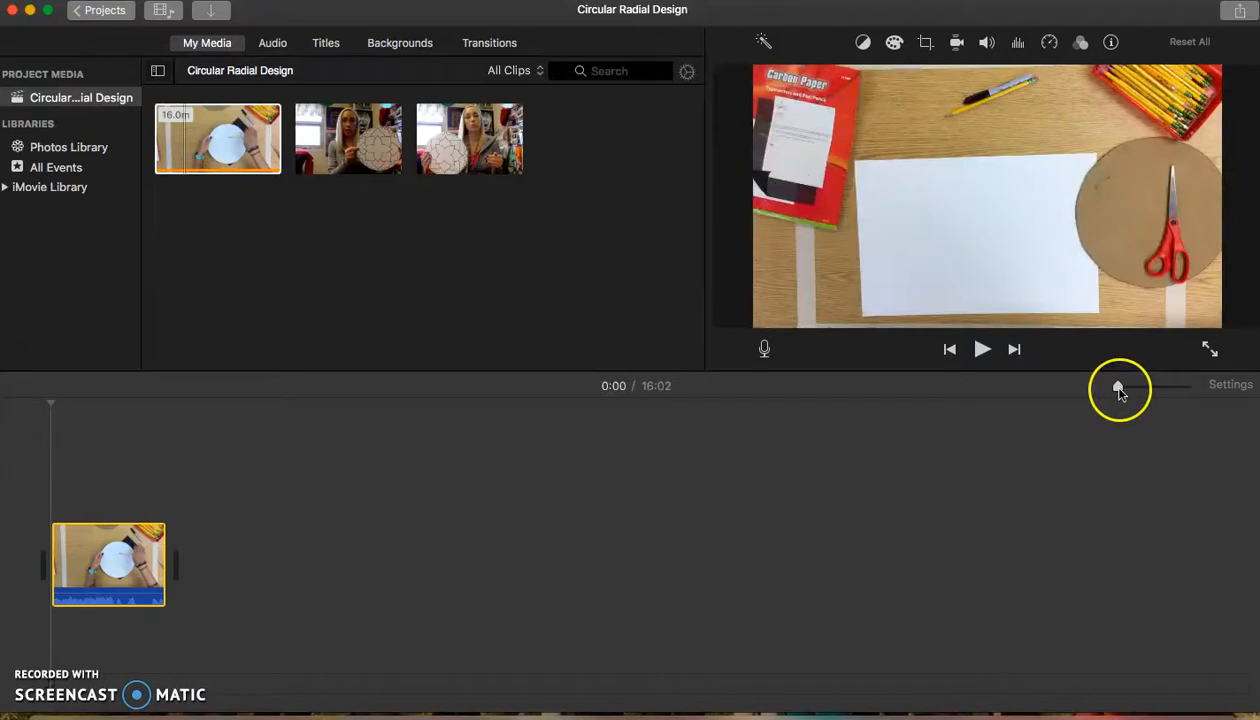
Enlarge the timeline scale to a moderate zoom, play the clip's opening seconds, and return to the start of the clip.
left_click_drag(1122, 393, 1150, 394)
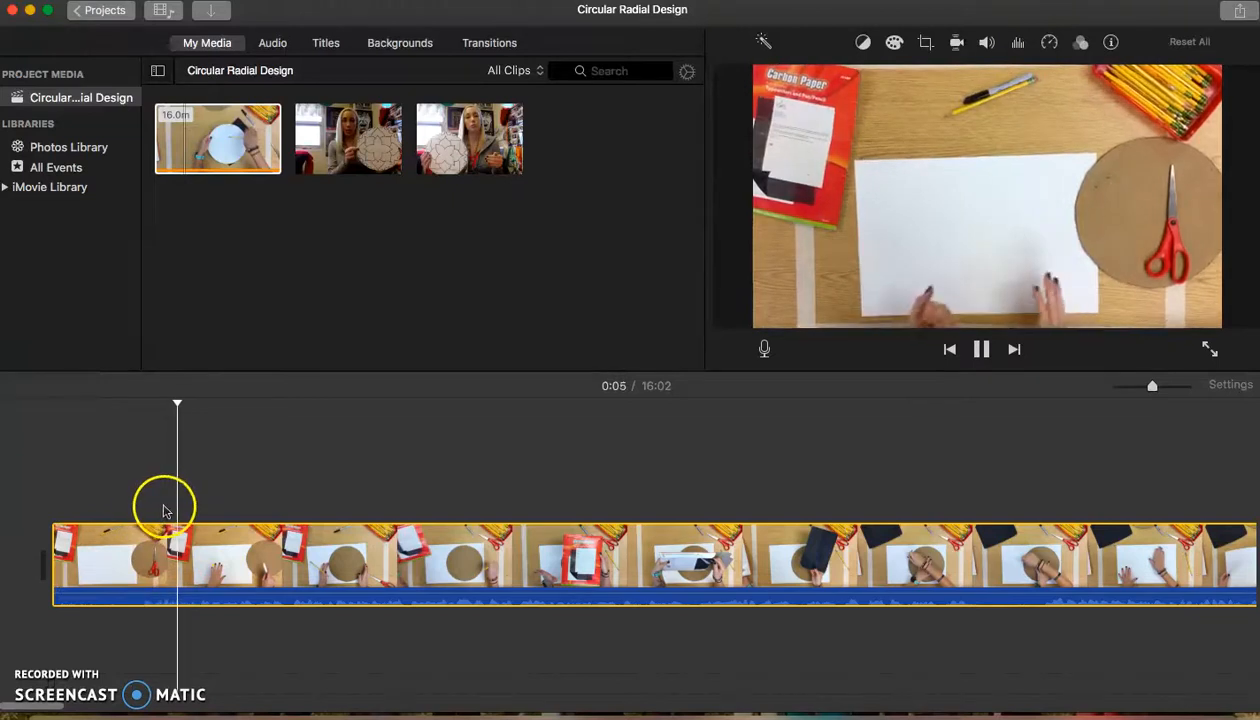
left_click(985, 348)
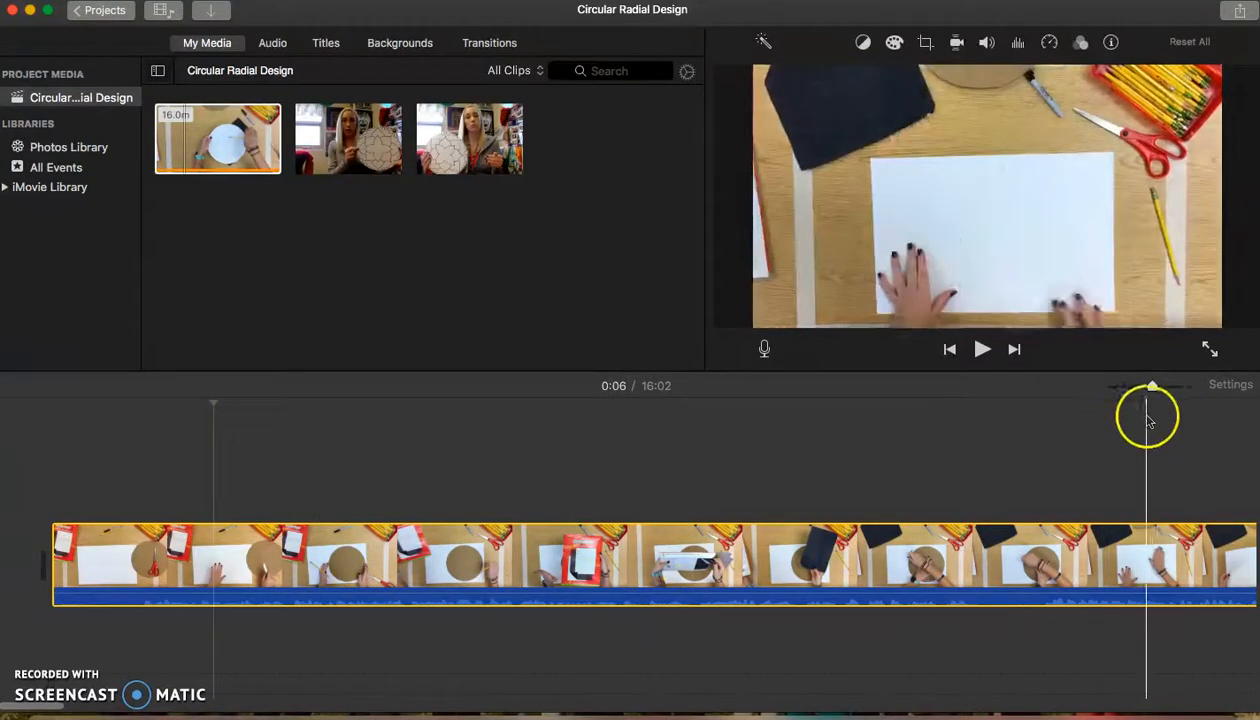
left_click(1152, 390)
mouse_move(1150, 393)
left_mouse_down()
mouse_move(1115, 393)
mouse_move(1187, 393)
mouse_move(1127, 397)
left_mouse_up()
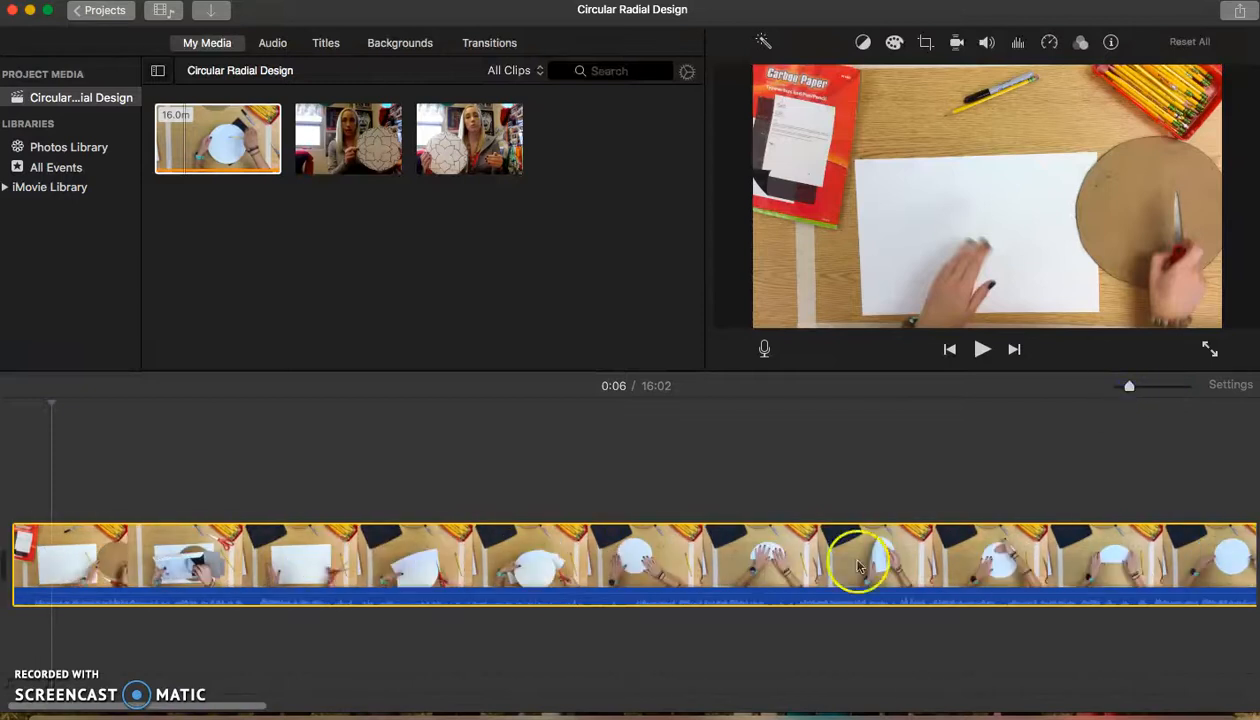
scroll(534, 596, "left", 2)
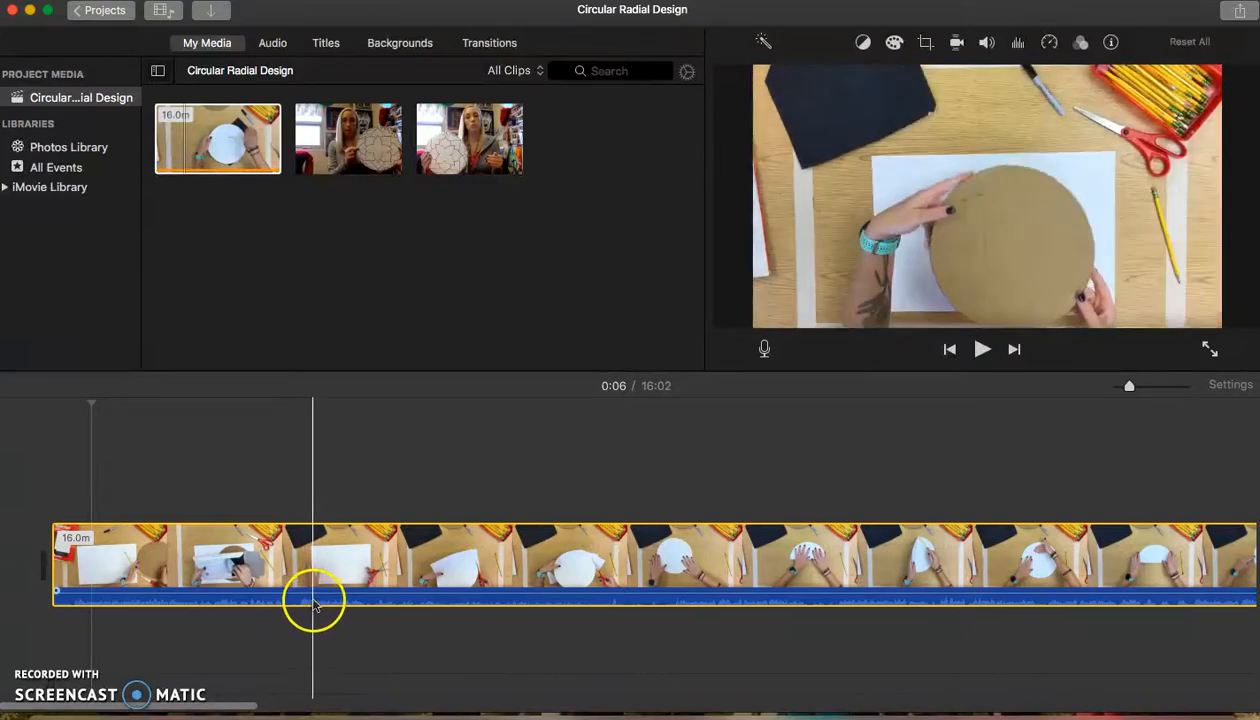
Try detaching the audio of the IMG_0684 timeline clip into a separate track, and undo it.
right_click(371, 550)
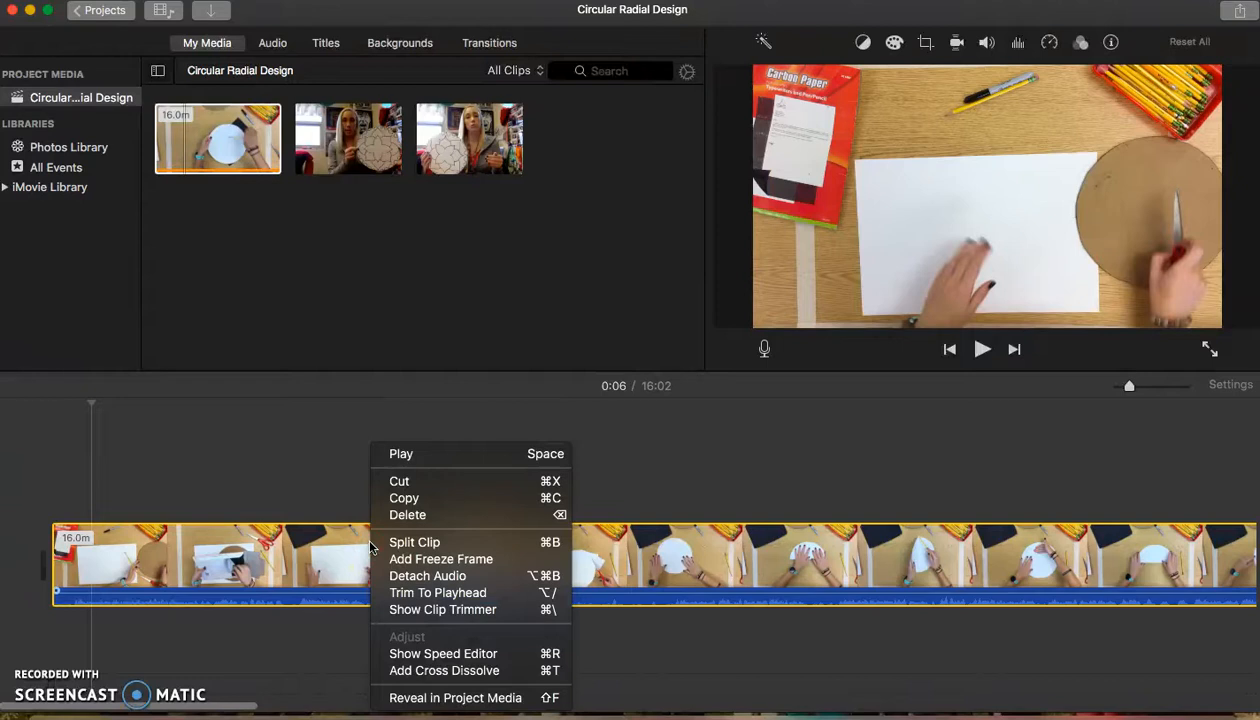
left_click(398, 577)
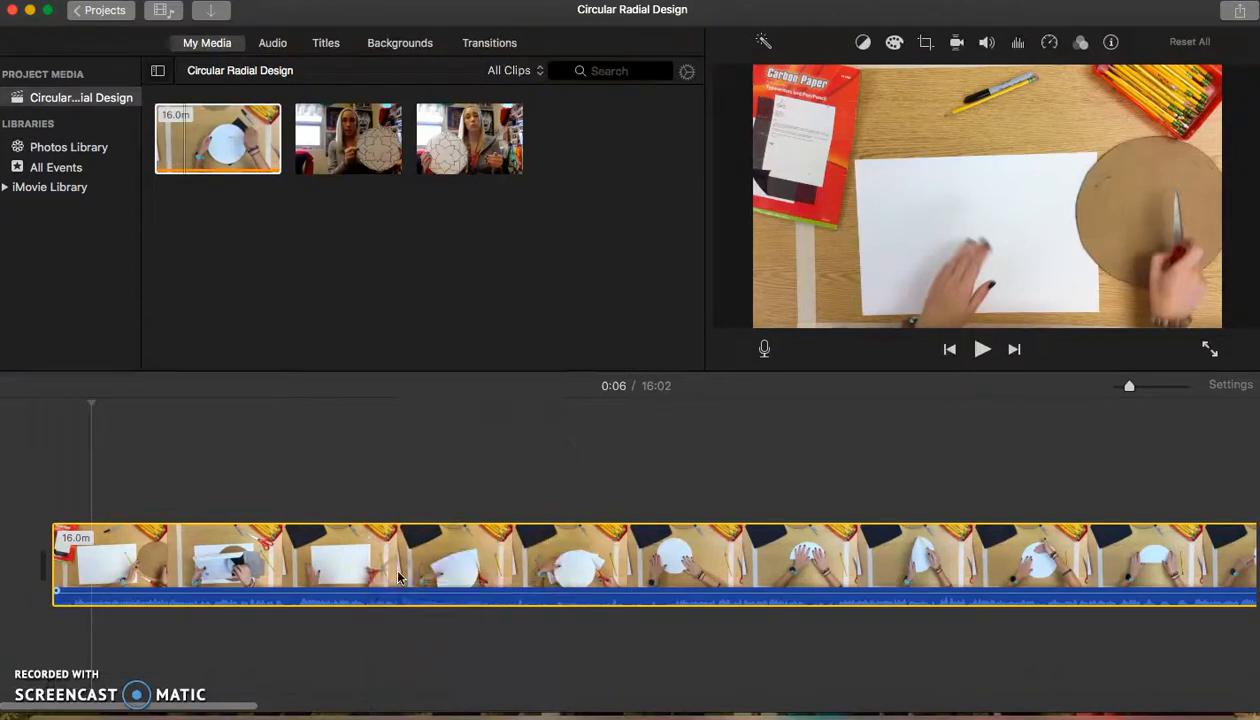
left_click(369, 628)
left_click(363, 598)
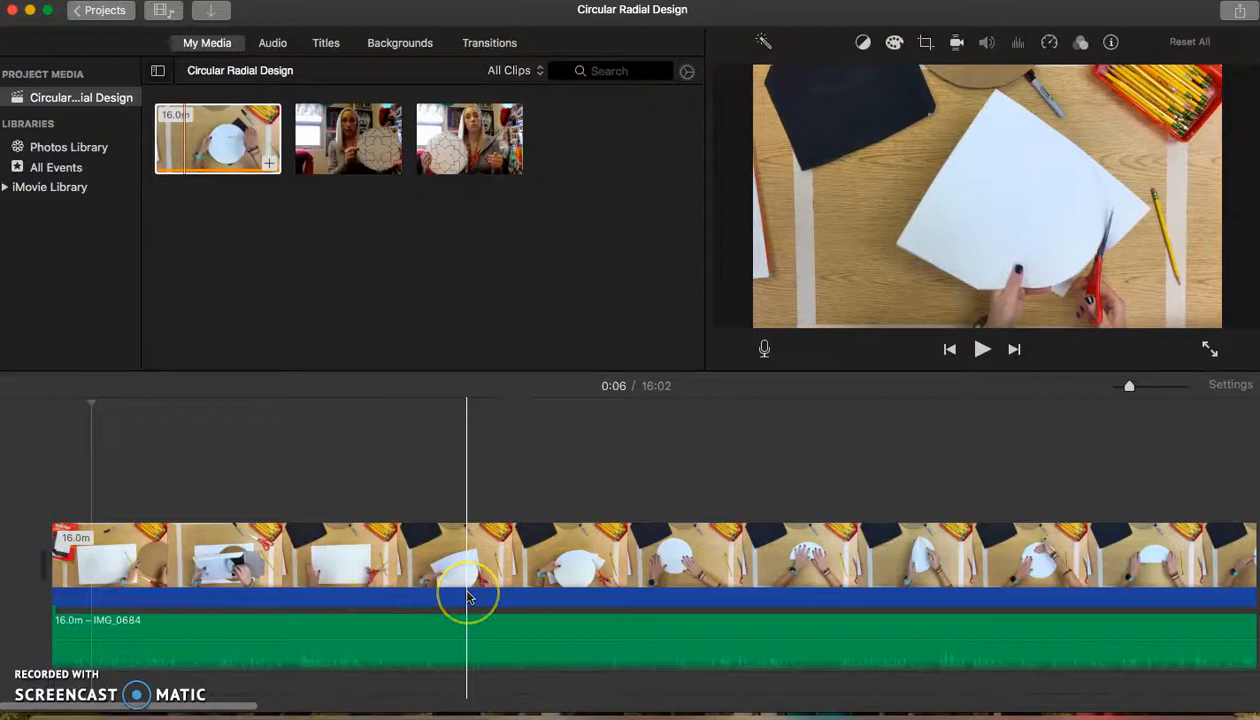
key("super+z")
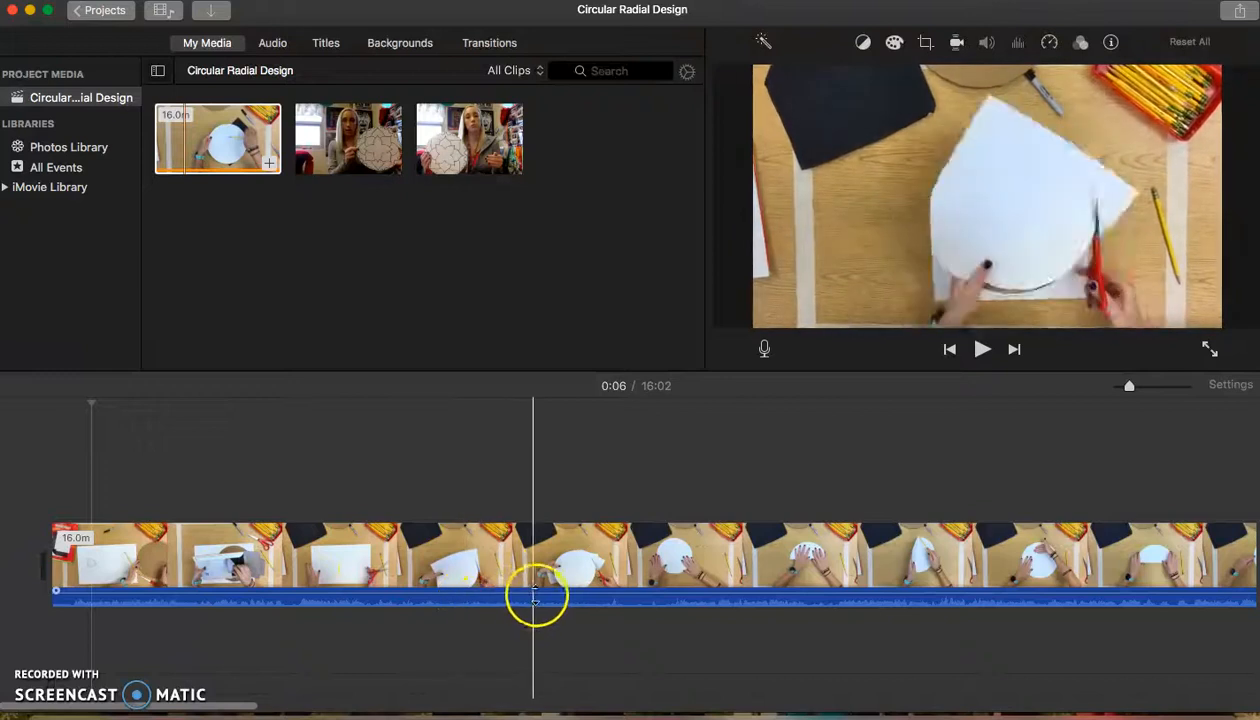
Play the half-circle tracing part of the clip up to about 8:50 to check its sound.
scroll(636, 598, "right", 10)
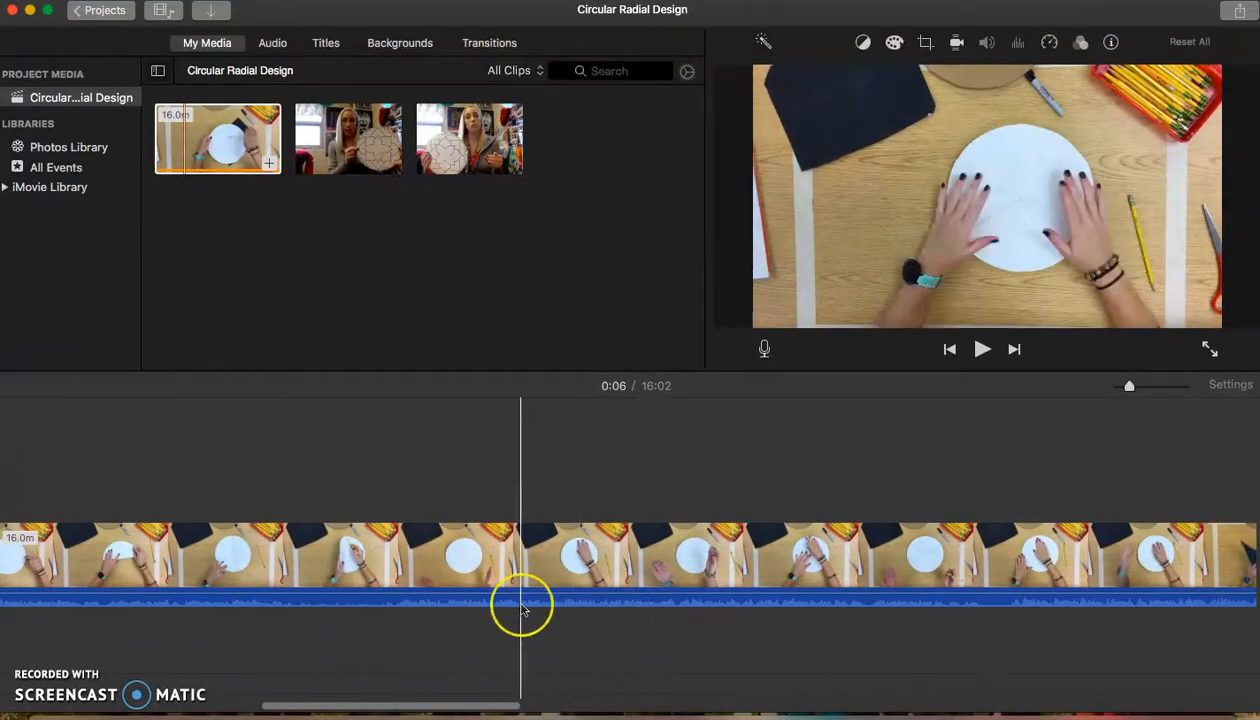
scroll(520, 602, "right", 10)
scroll(521, 607, "right", 10)
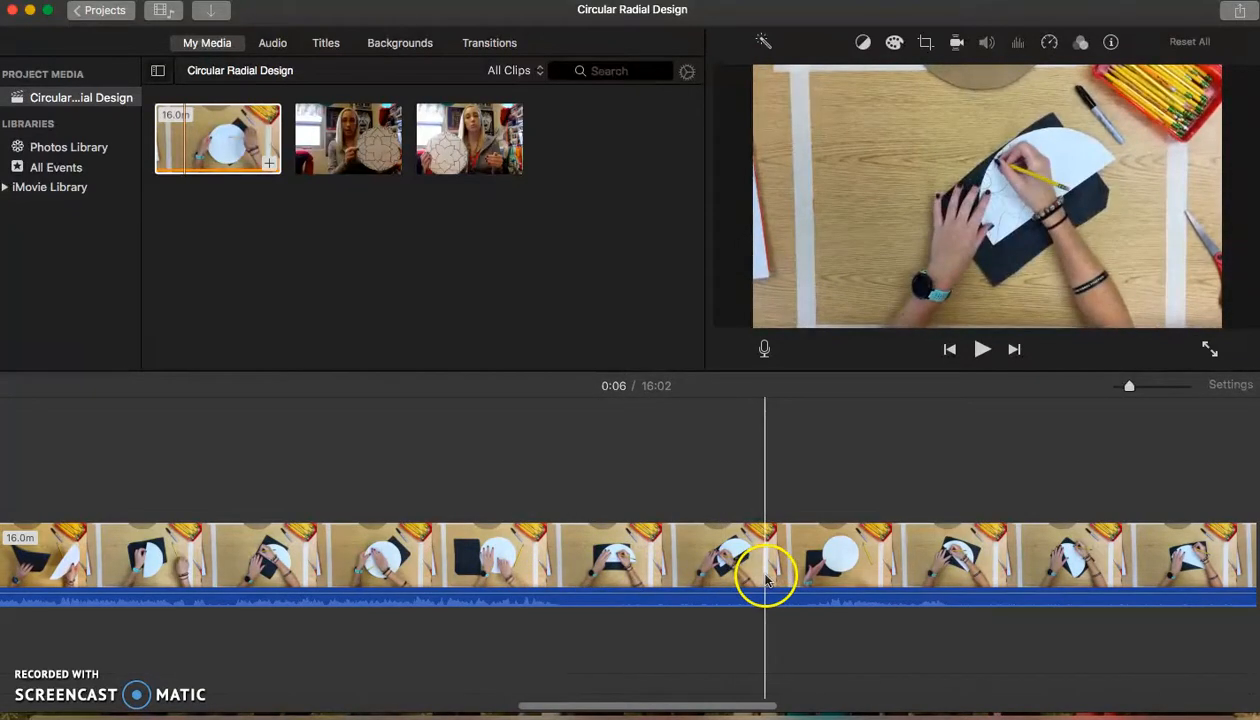
left_click(562, 572)
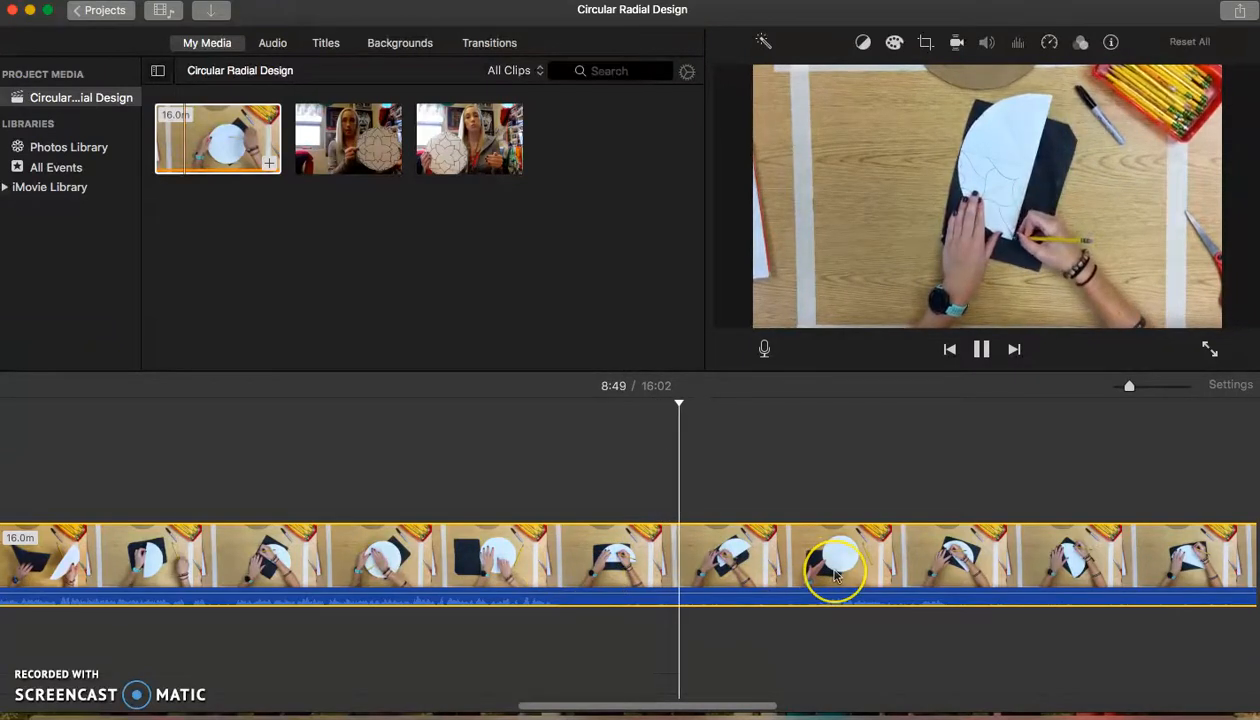
key("space")
Raise the audio level of the timeline clip and play it around 6:08 to check the sound.
scroll(836, 575, "left", 2)
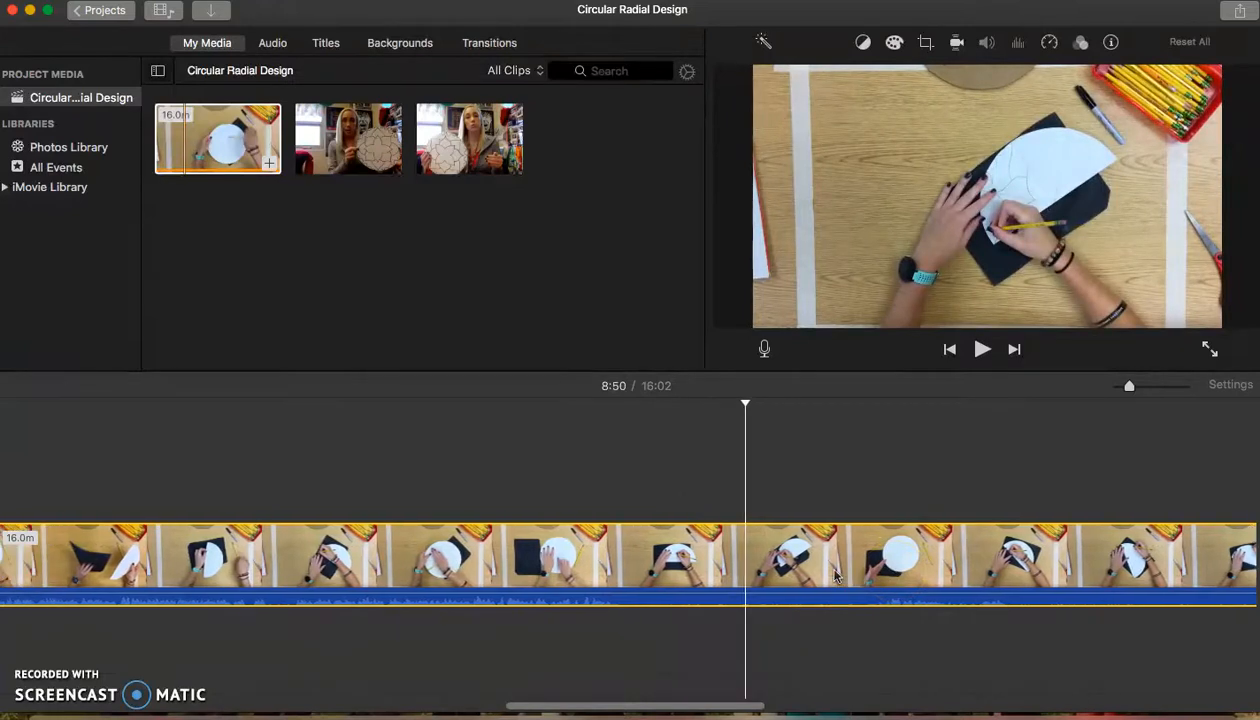
scroll(836, 575, "left", 10)
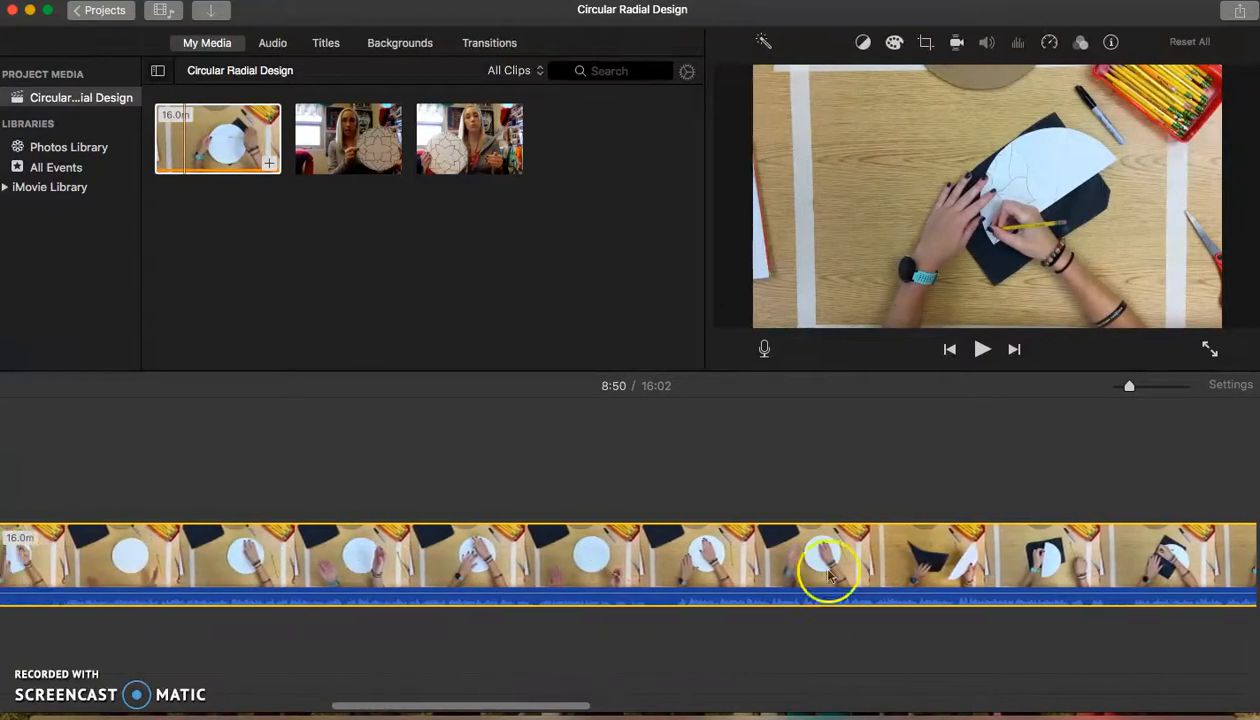
left_click_drag(689, 600, 686, 586)
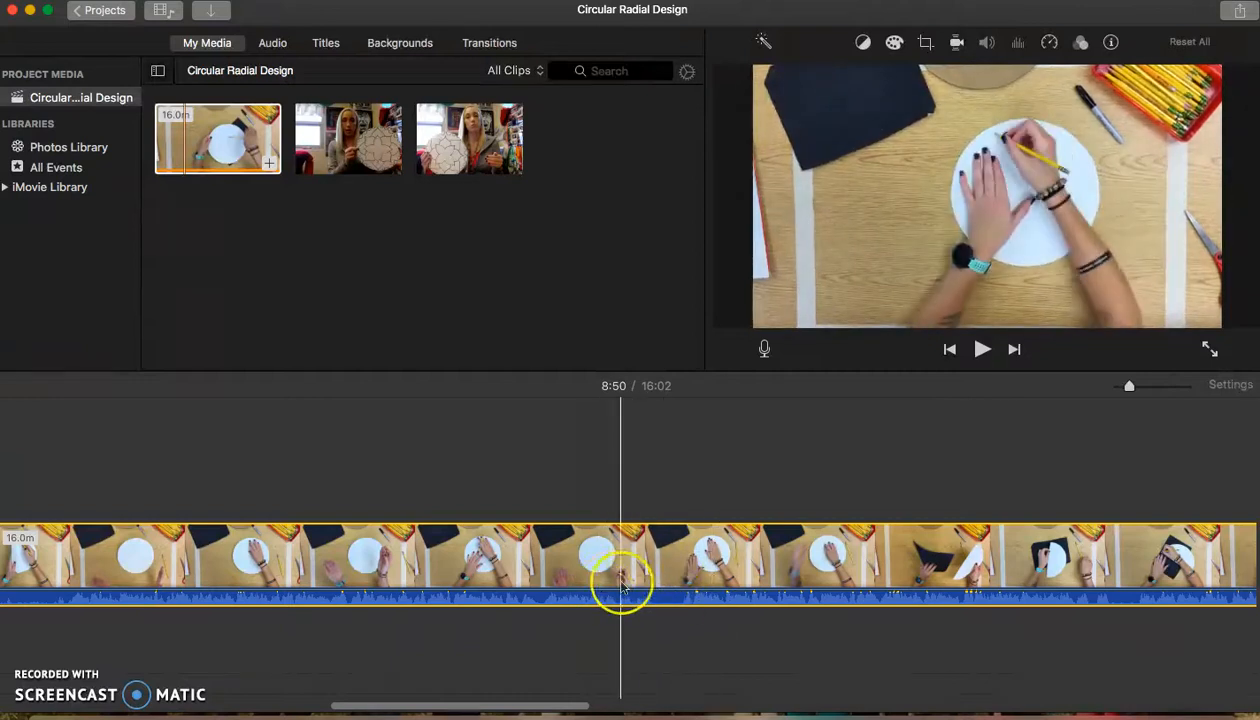
scroll(621, 586, "left", 5)
scroll(621, 586, "right", 8)
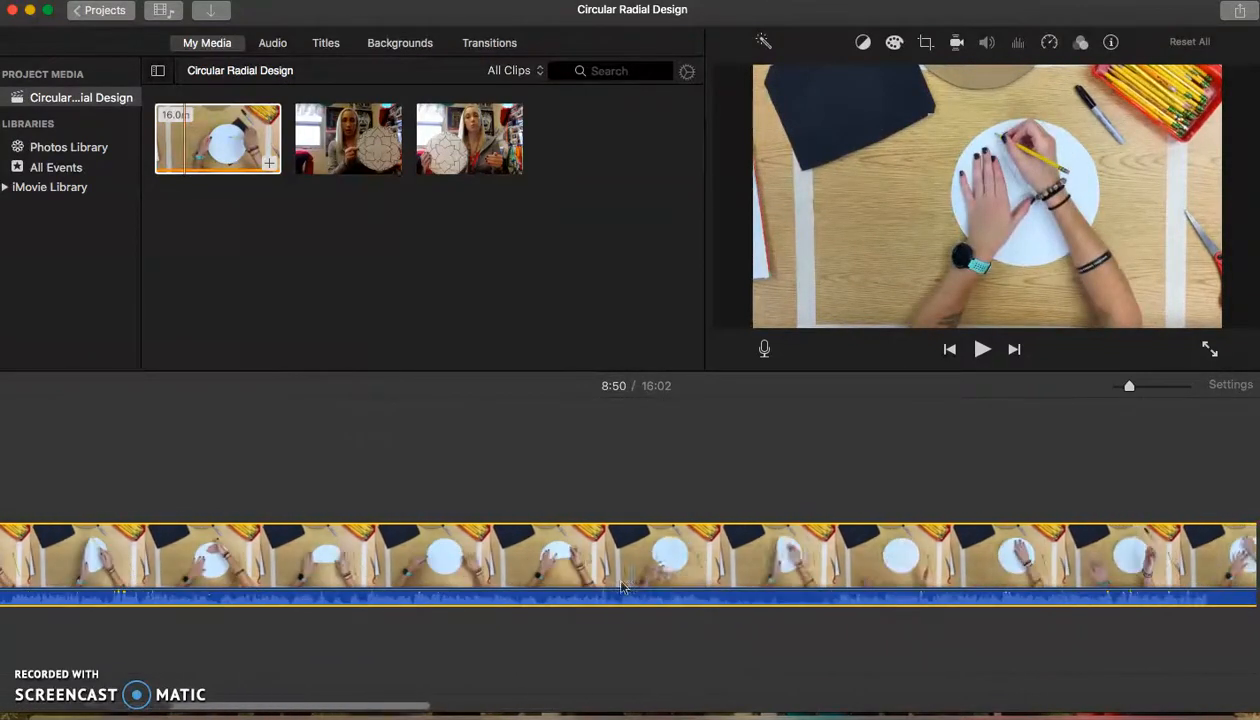
scroll(621, 583, "right", 9)
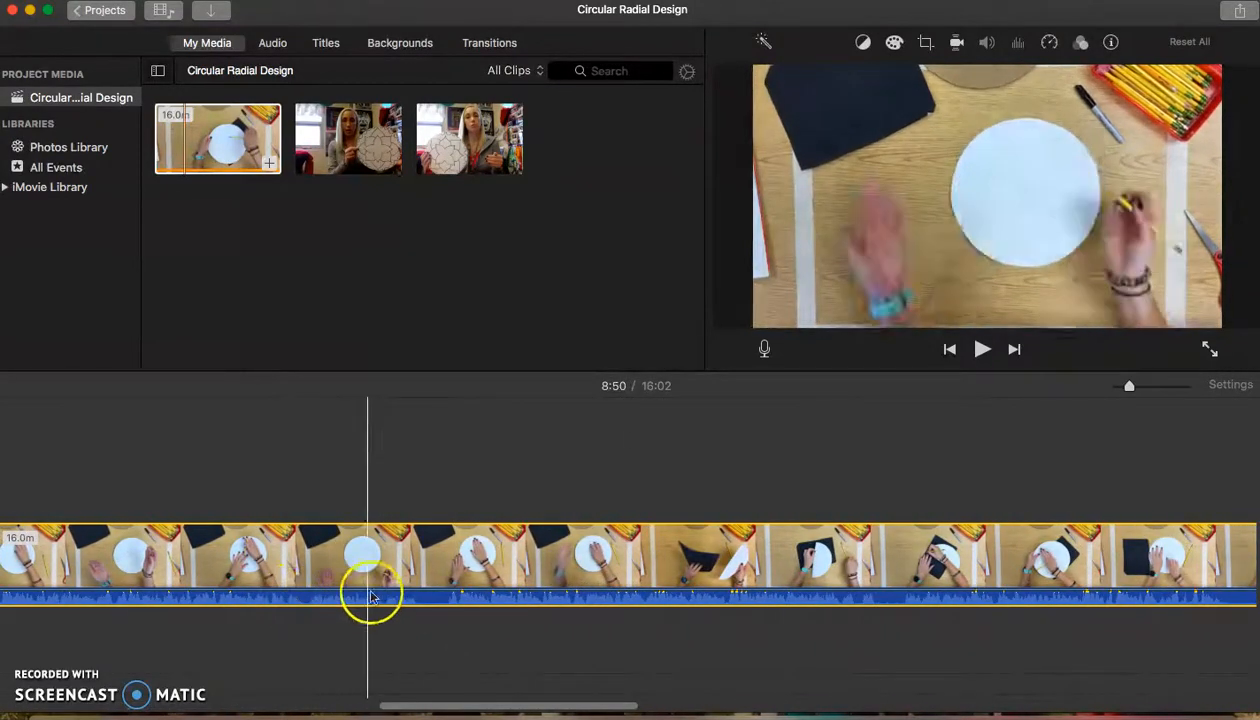
left_click(382, 577)
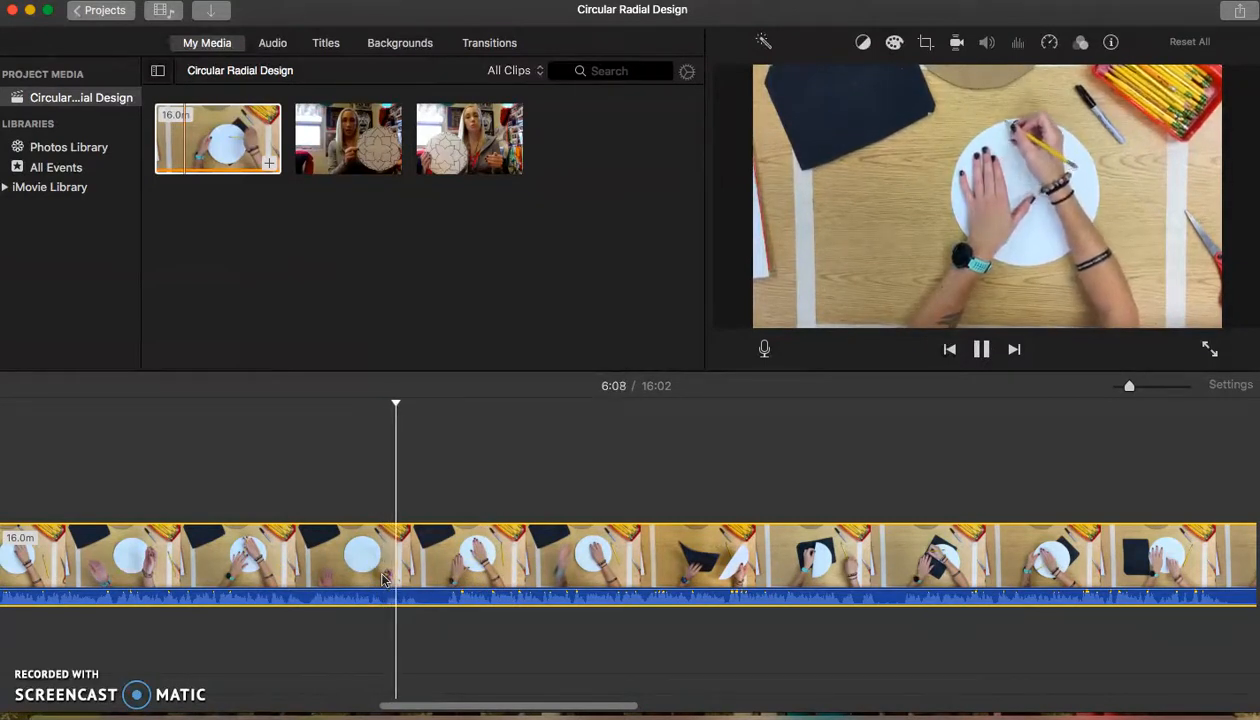
left_click(404, 580)
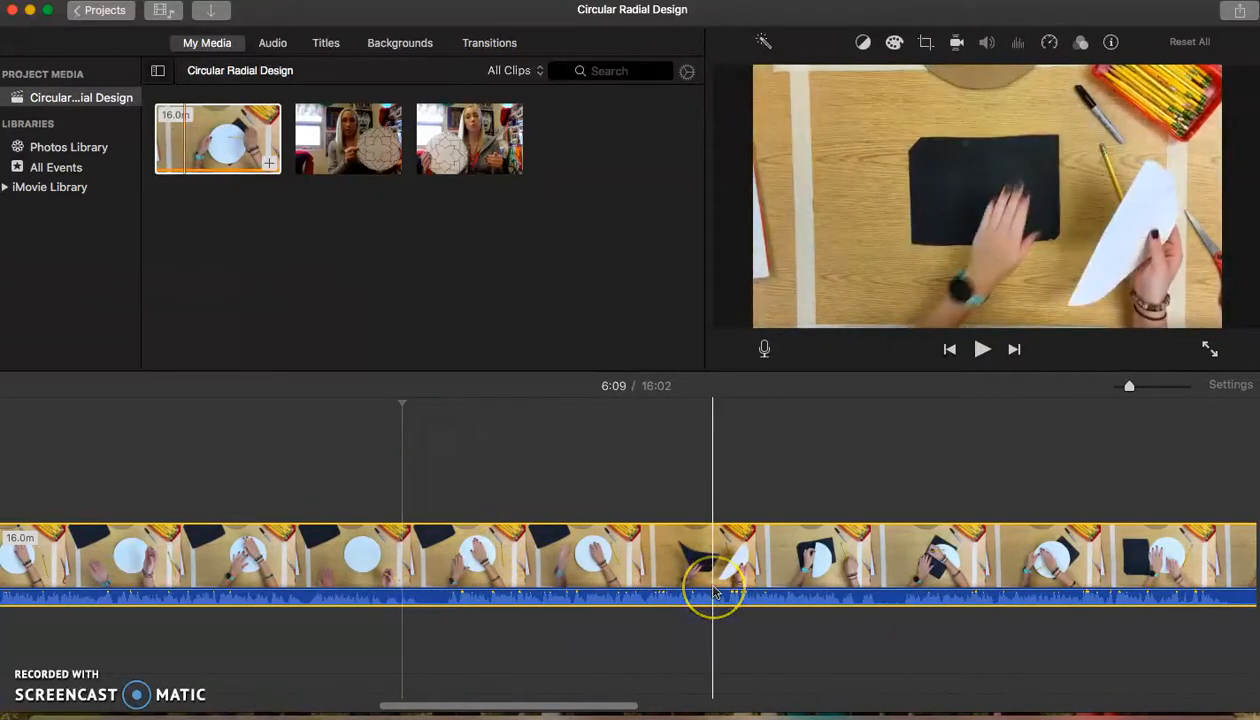
Split the timeline clip at 8:29, where the talking ends and the half-circle tracing begins.
scroll(714, 590, "right", 3)
scroll(714, 590, "right", 10)
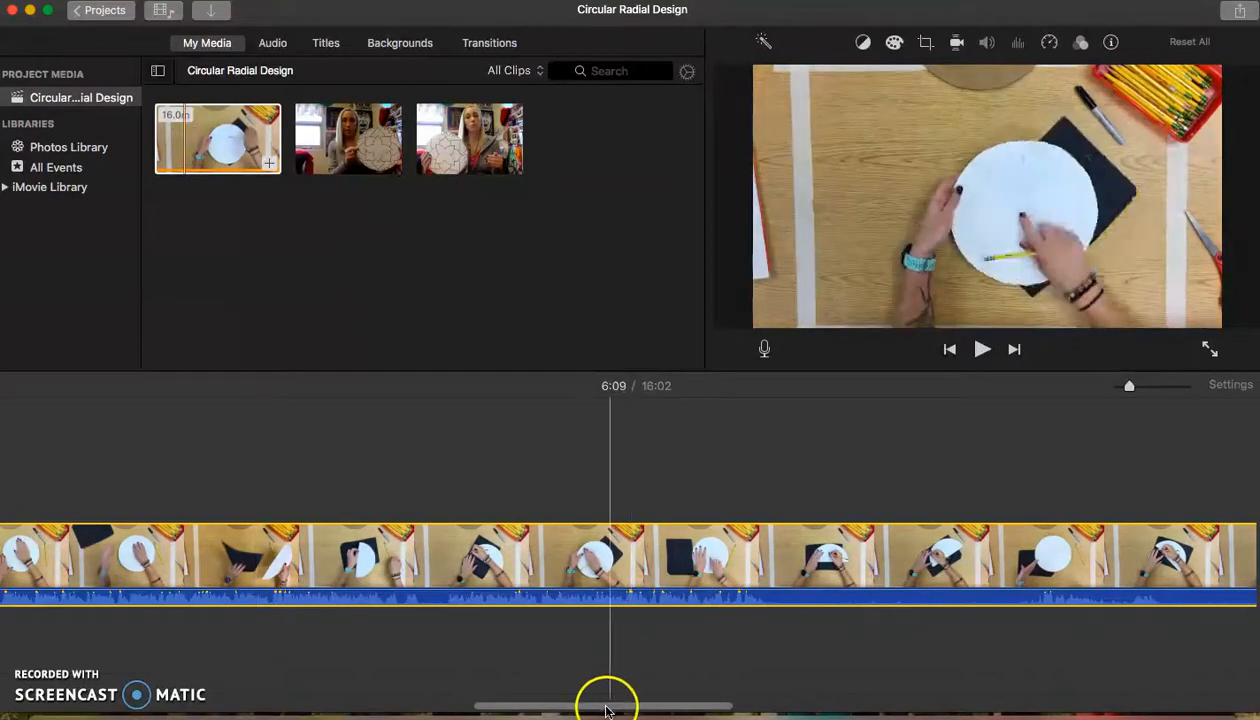
scroll(553, 570, "right", 3)
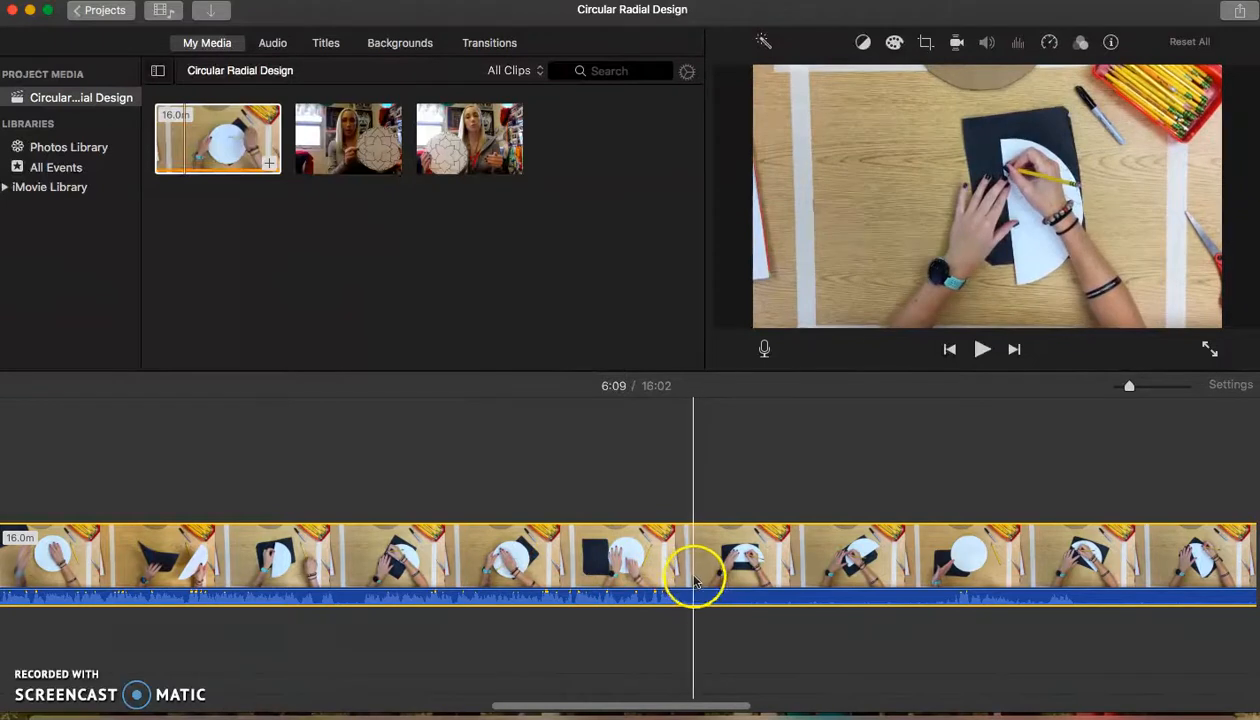
left_click(669, 566)
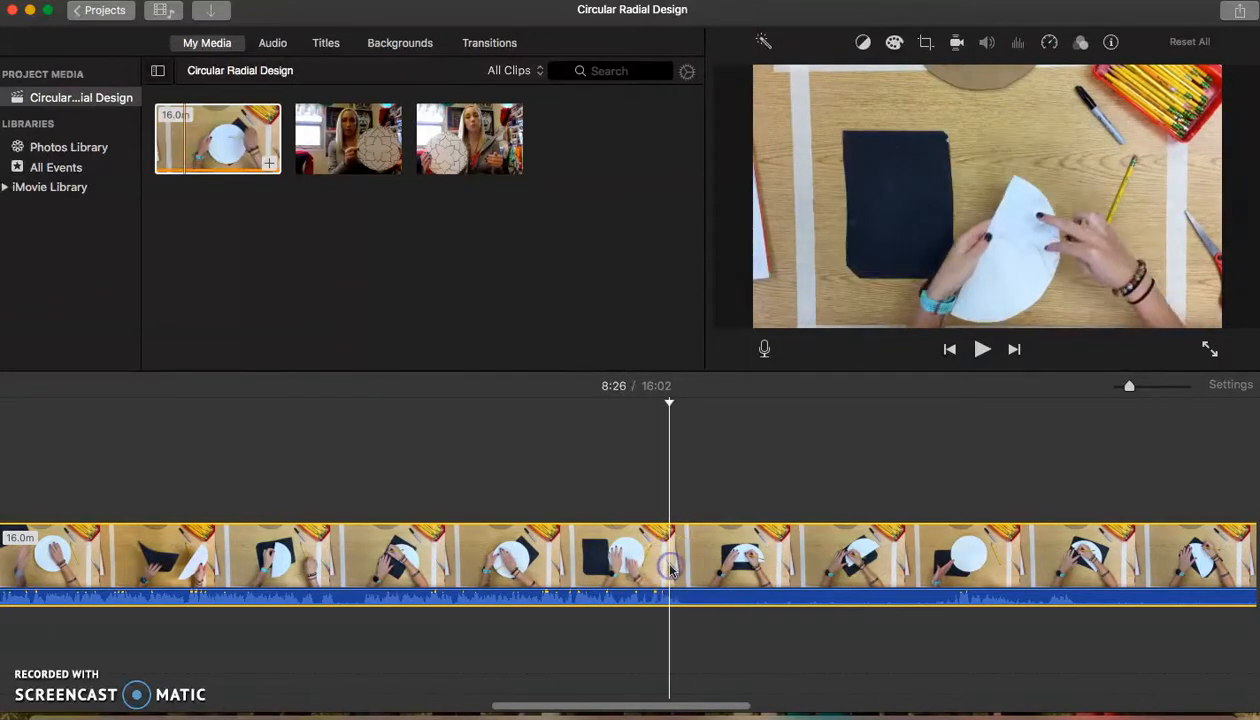
left_click(656, 563)
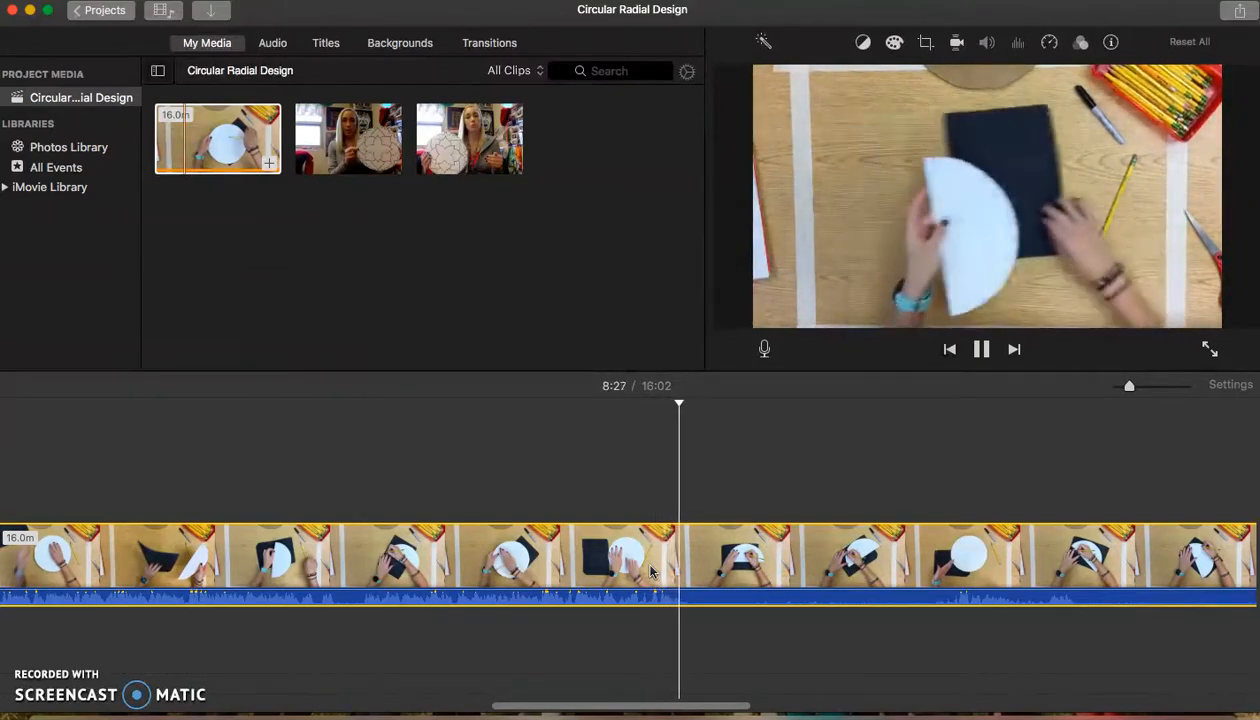
key("space")
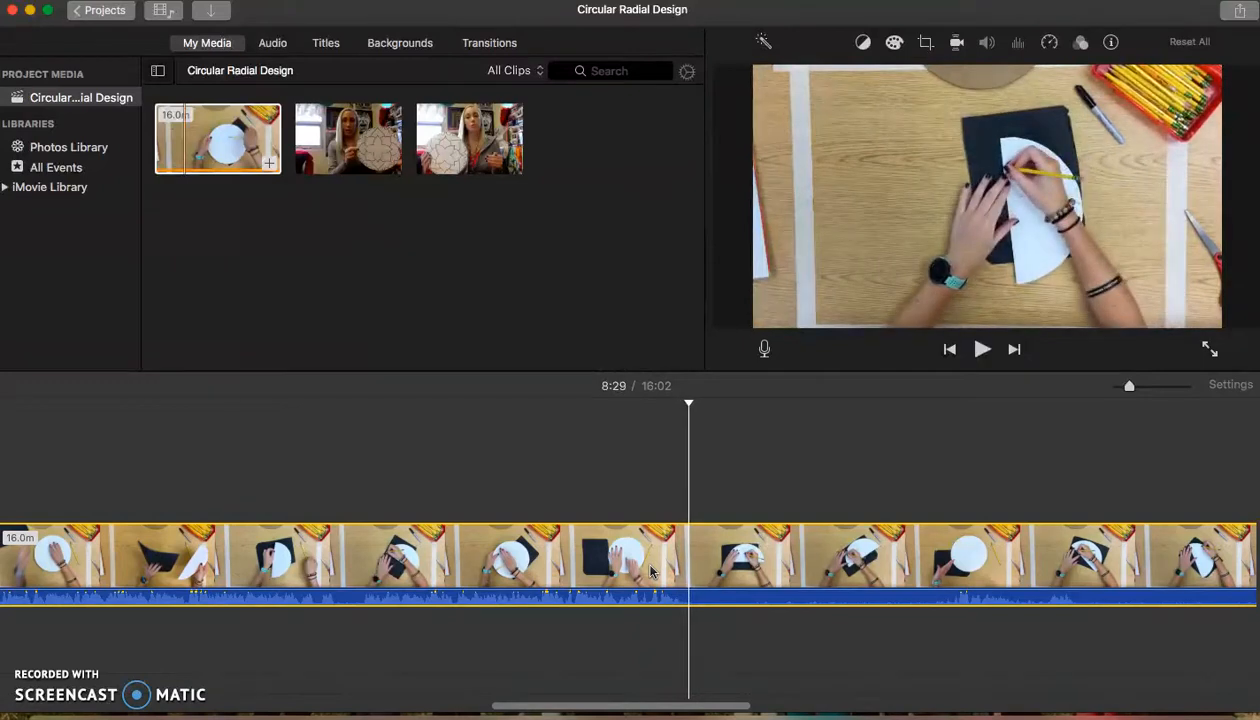
left_click(783, 595)
right_click(691, 566)
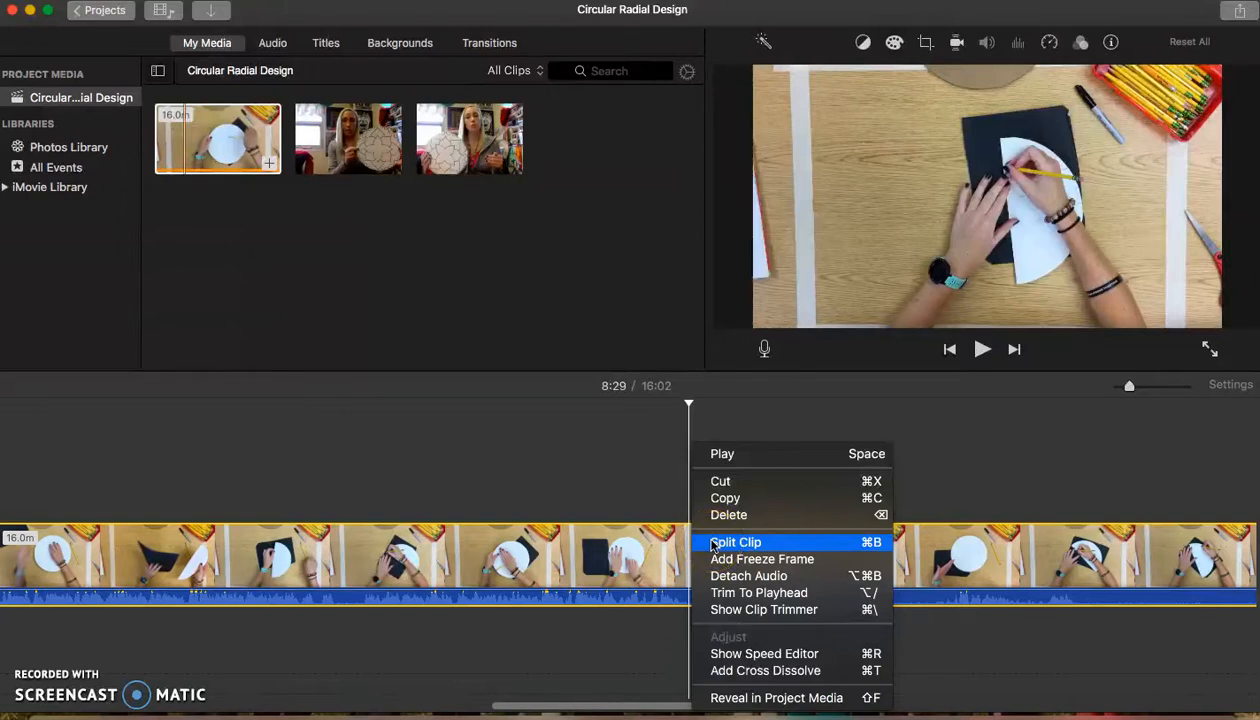
left_click(713, 542)
left_click(690, 567)
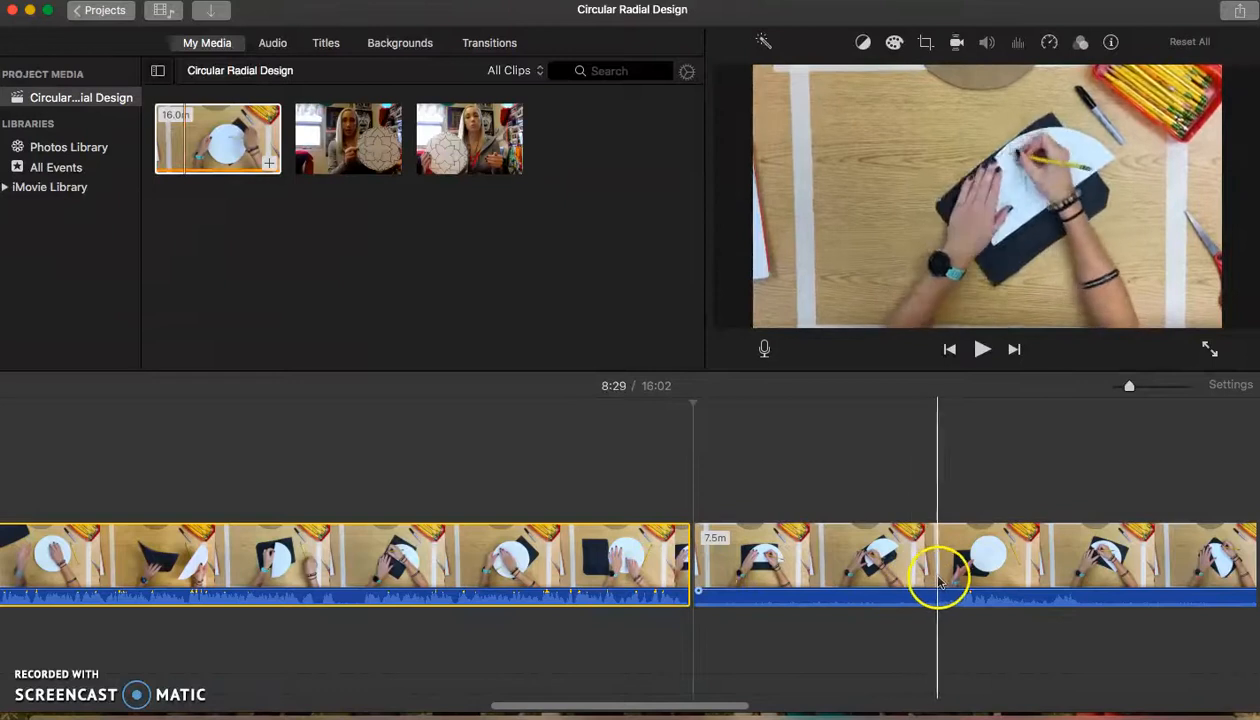
Split the second piece of the clip at 9:10, just before the folded circle is opened up again.
left_click(757, 548)
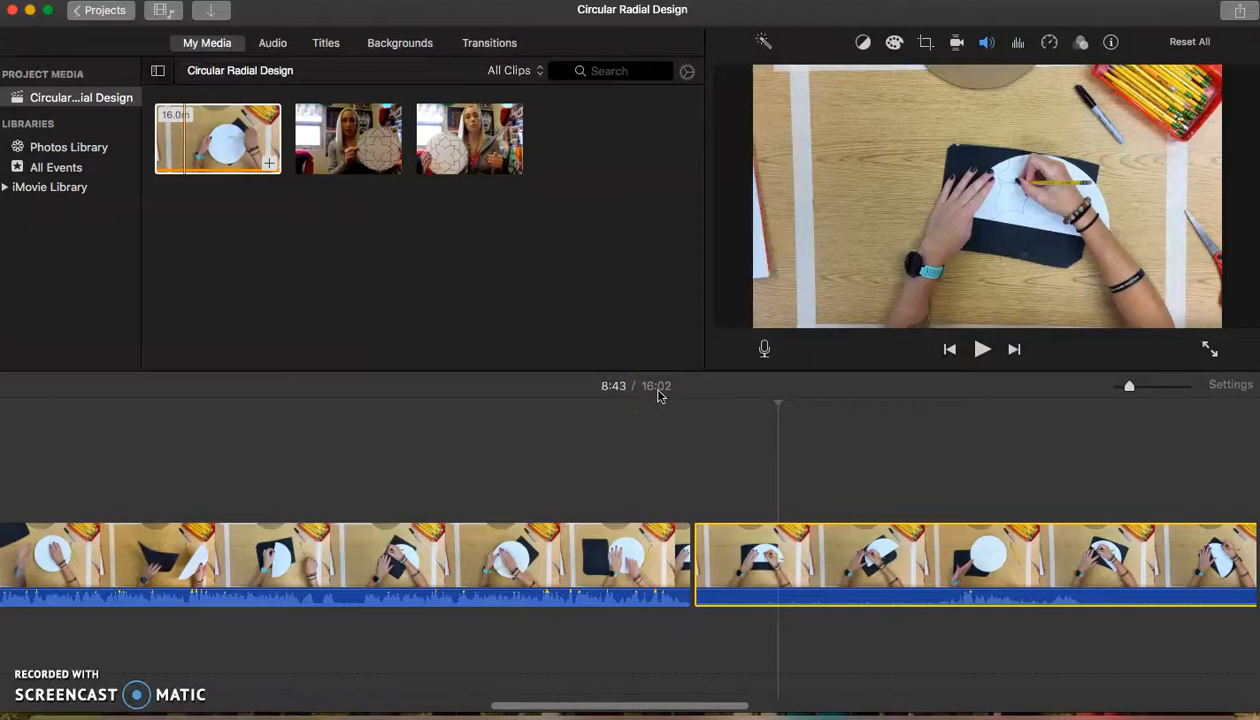
scroll(824, 574, "right", 3)
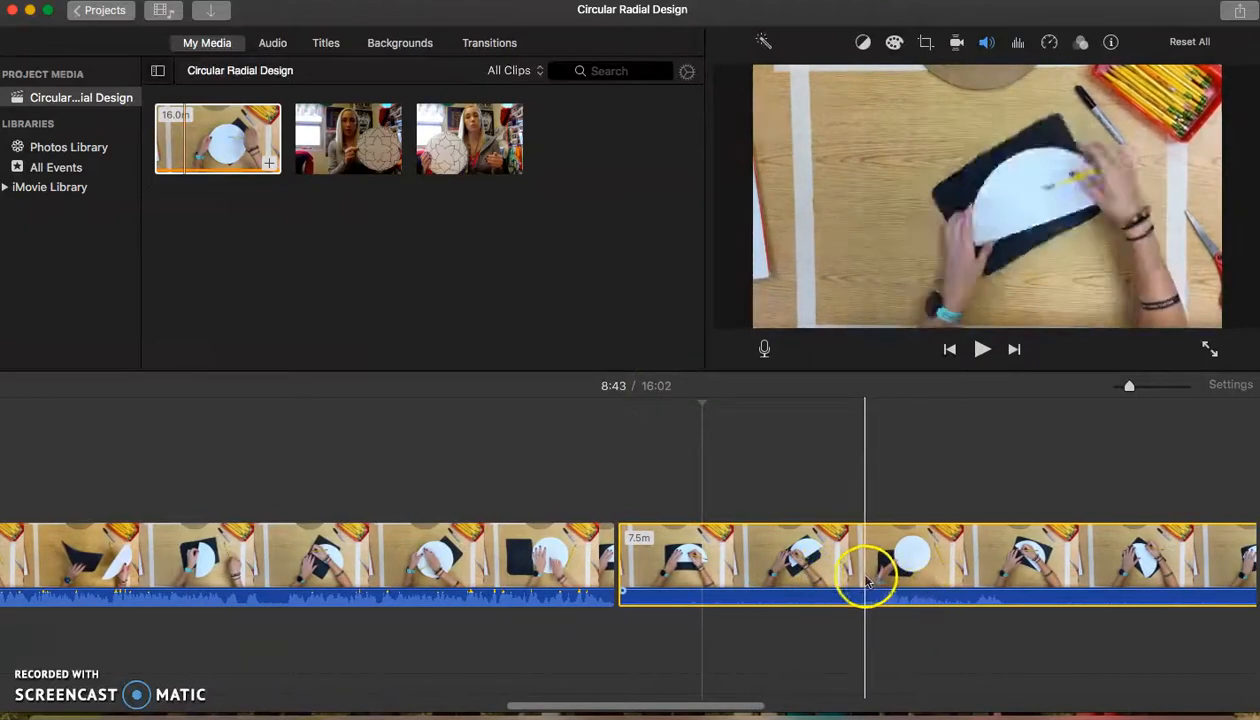
left_click(851, 582)
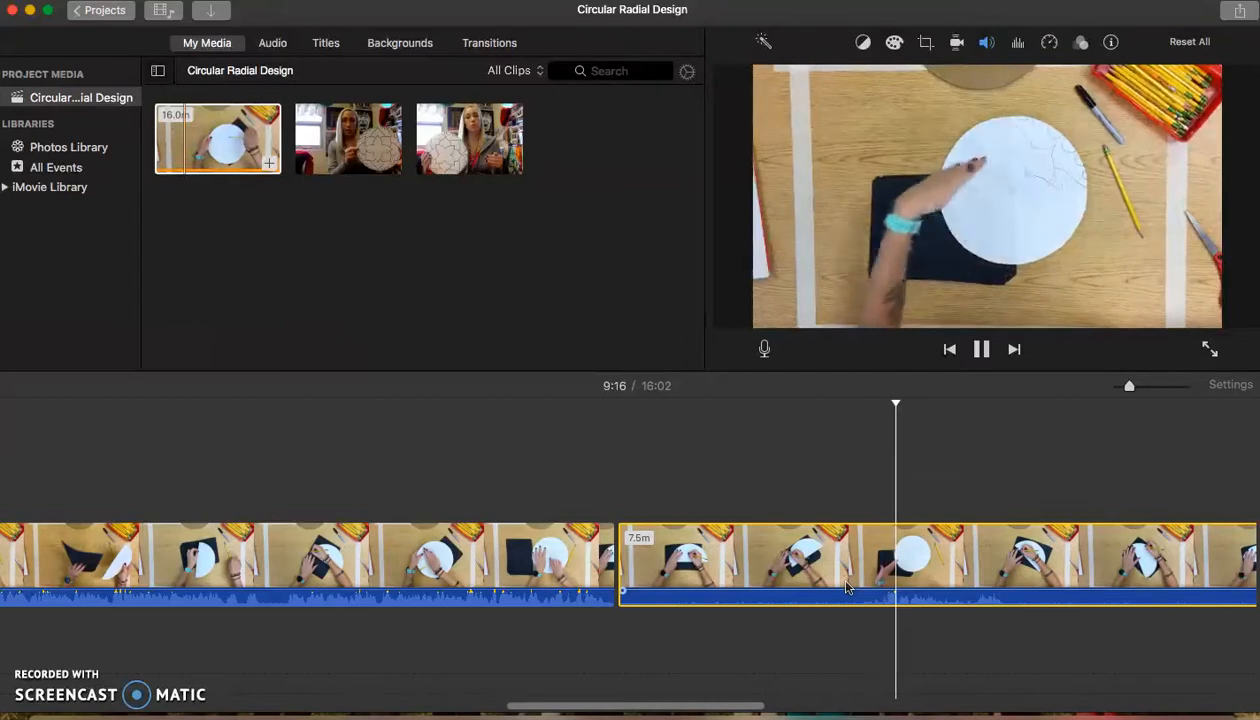
key("space")
left_click(884, 585)
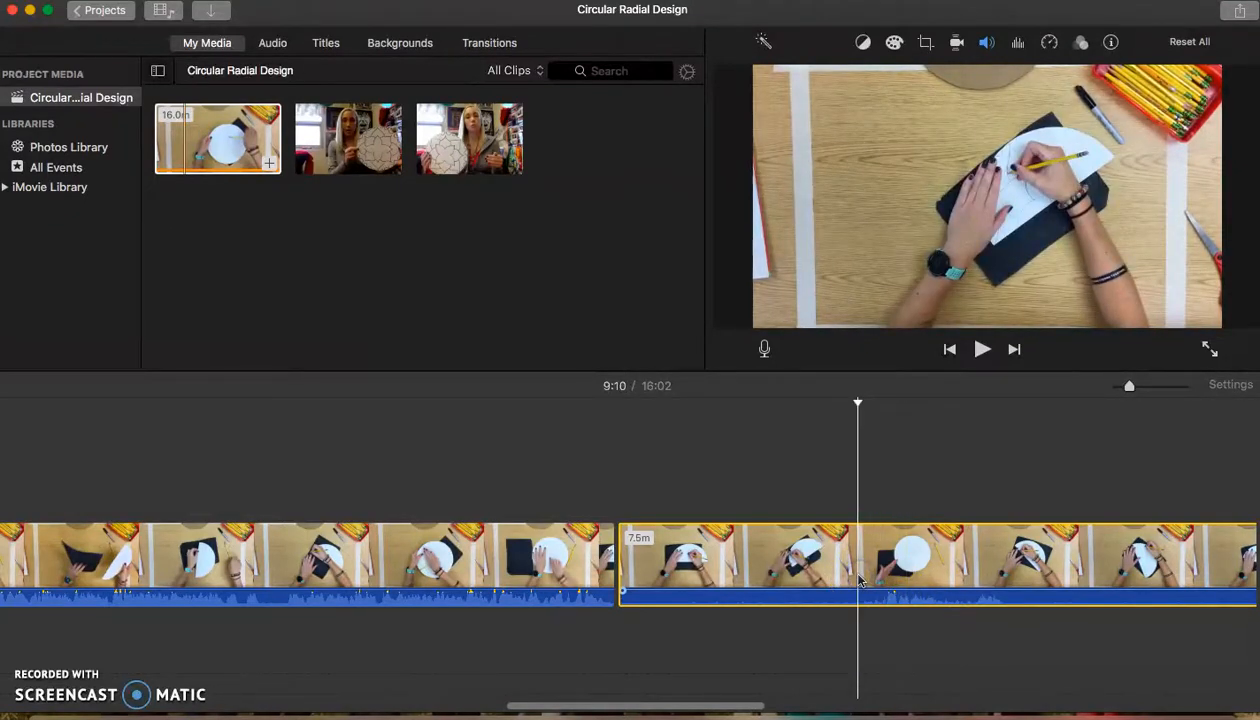
right_click(859, 580)
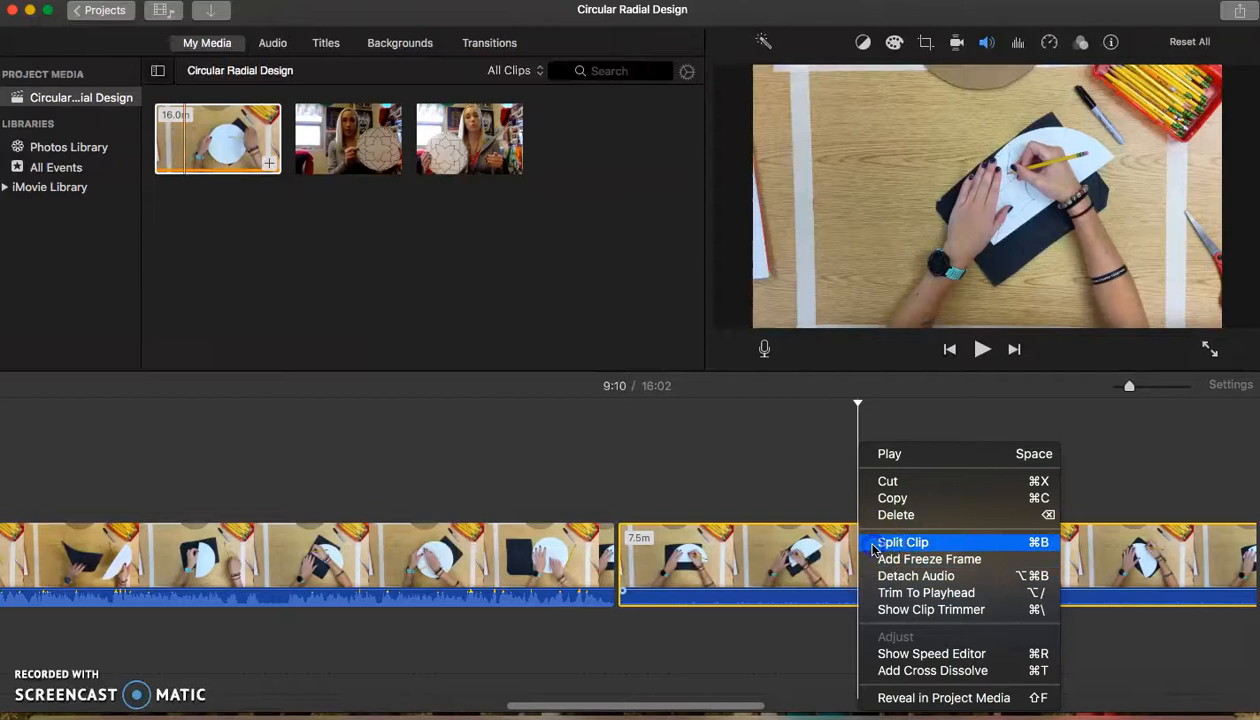
left_click(875, 543)
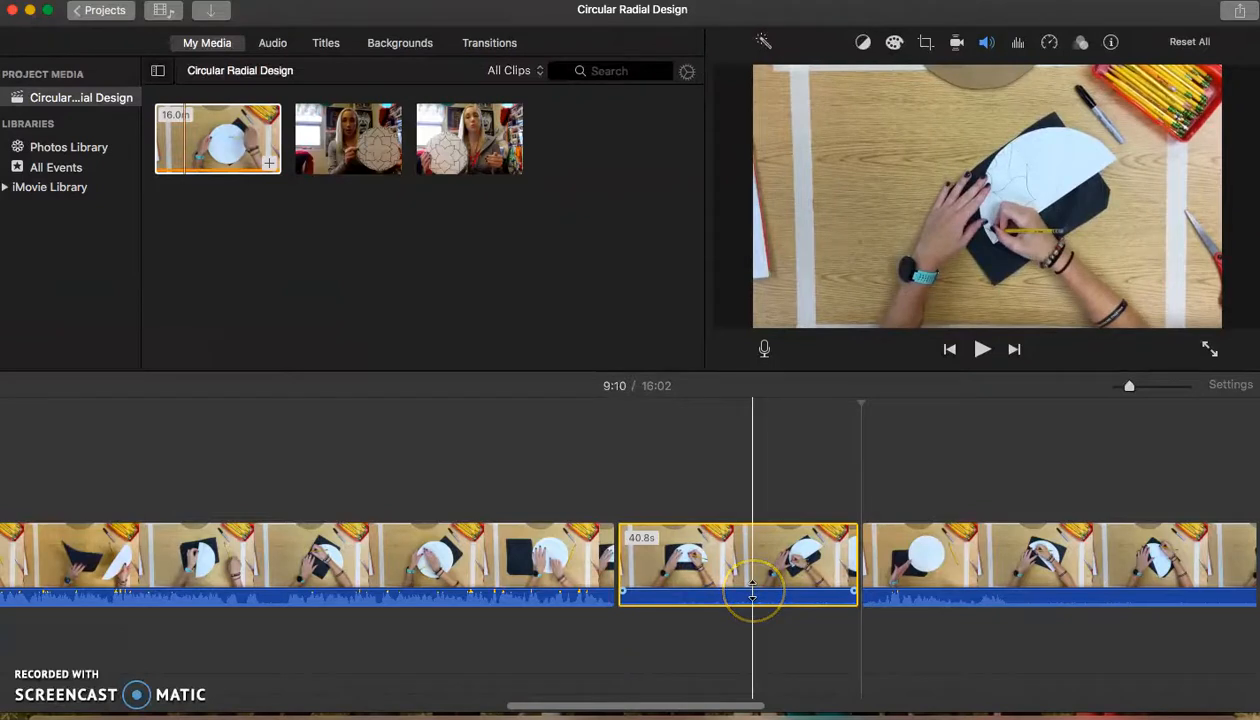
Turn the audio of the middle tracing segment all the way down and set its speed to Fast at 2x.
left_click_drag(752, 593, 752, 601)
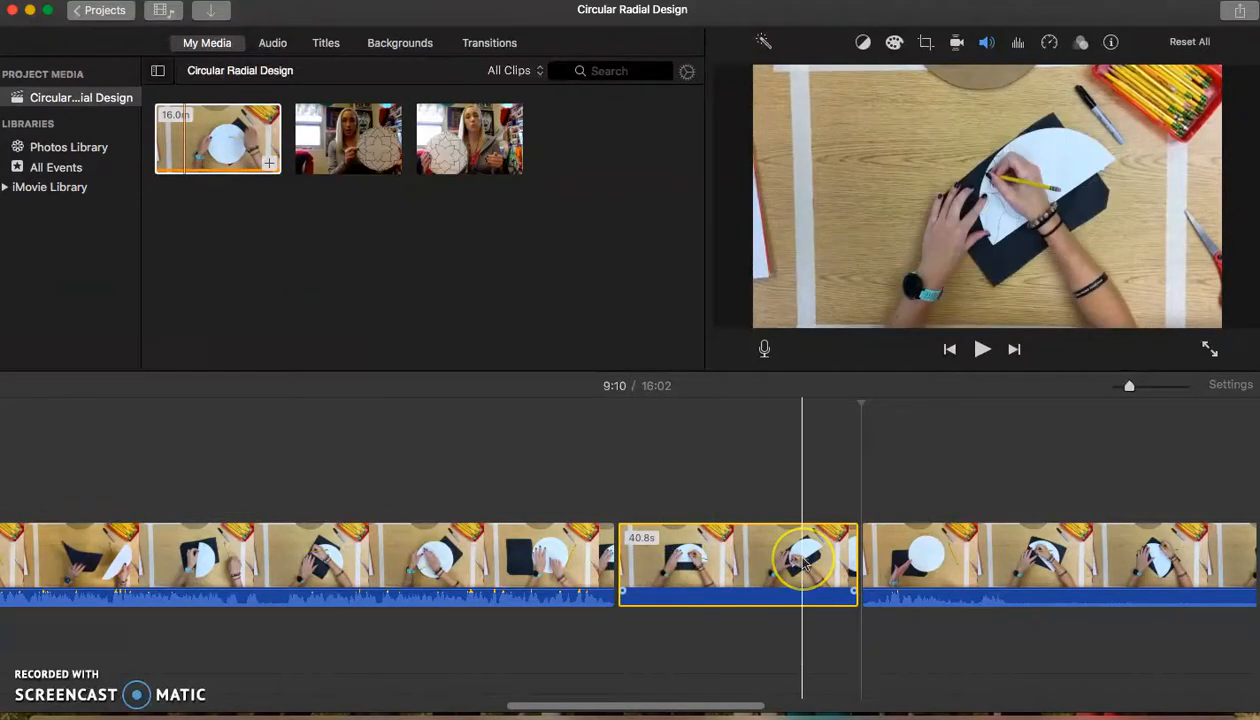
left_click(712, 550)
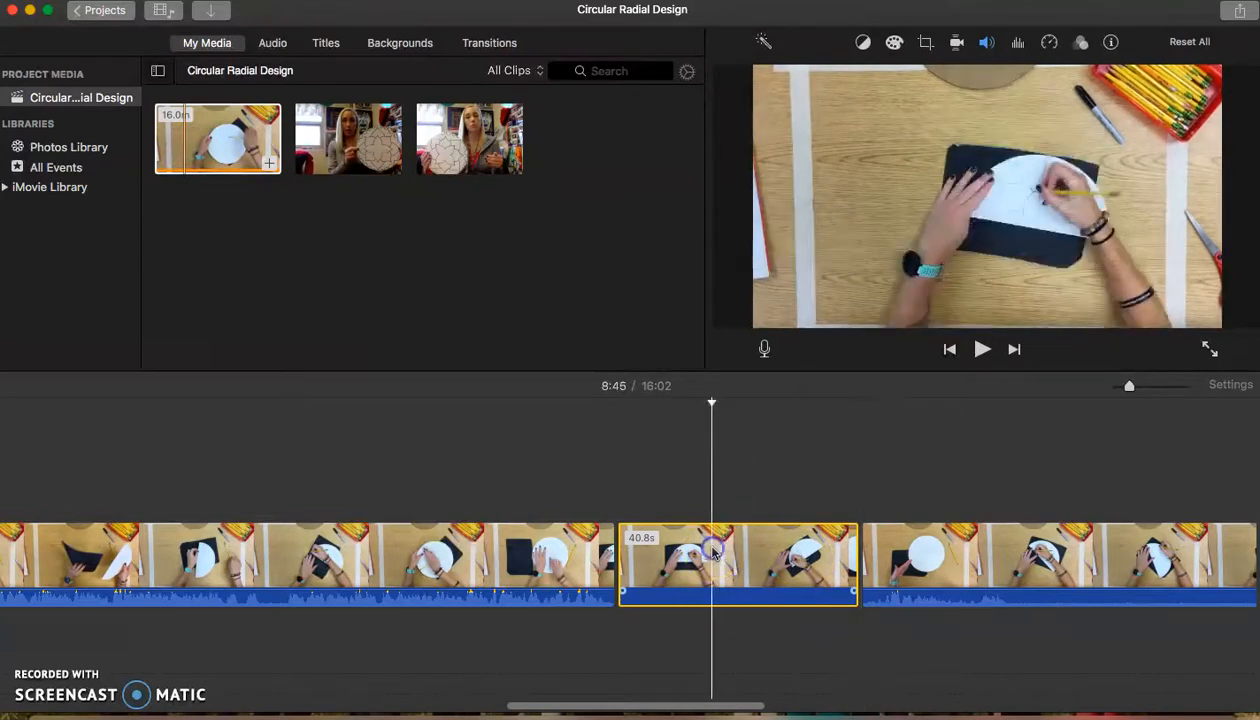
left_click(1050, 44)
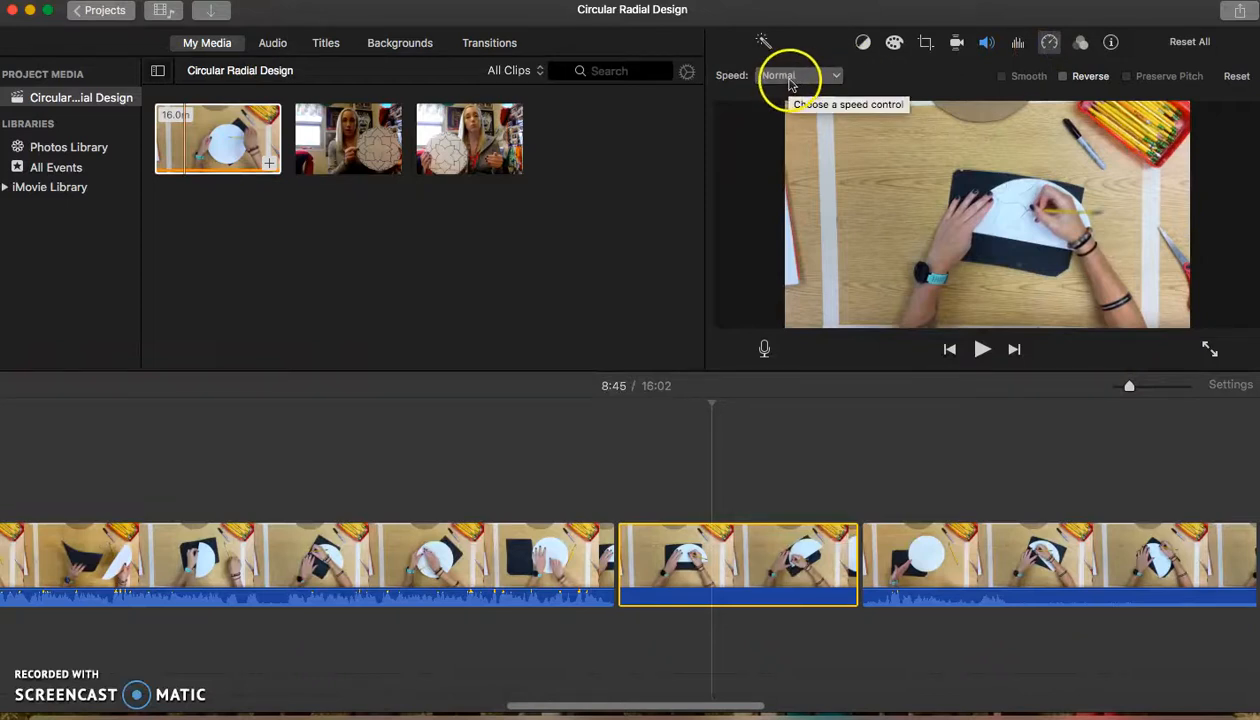
left_click(797, 78)
left_click(781, 124)
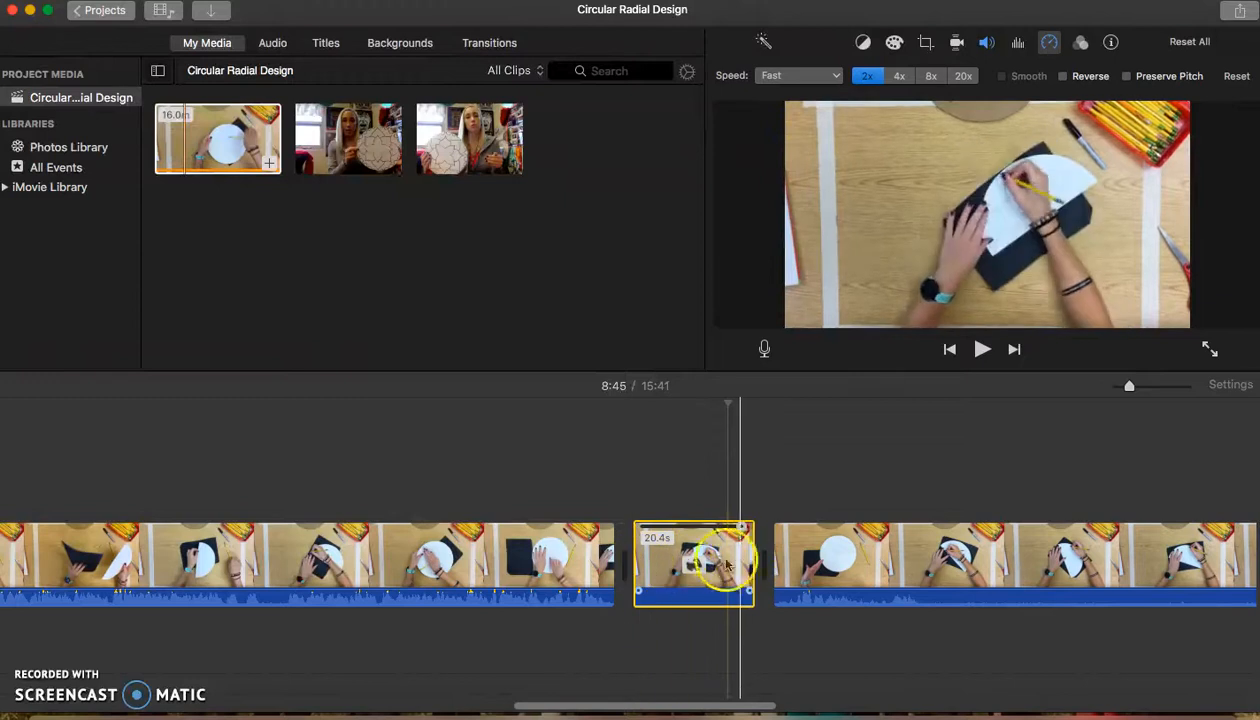
Play the sped-up half-circle tracing segment from its start to check the pace.
left_click(632, 507)
key("space")
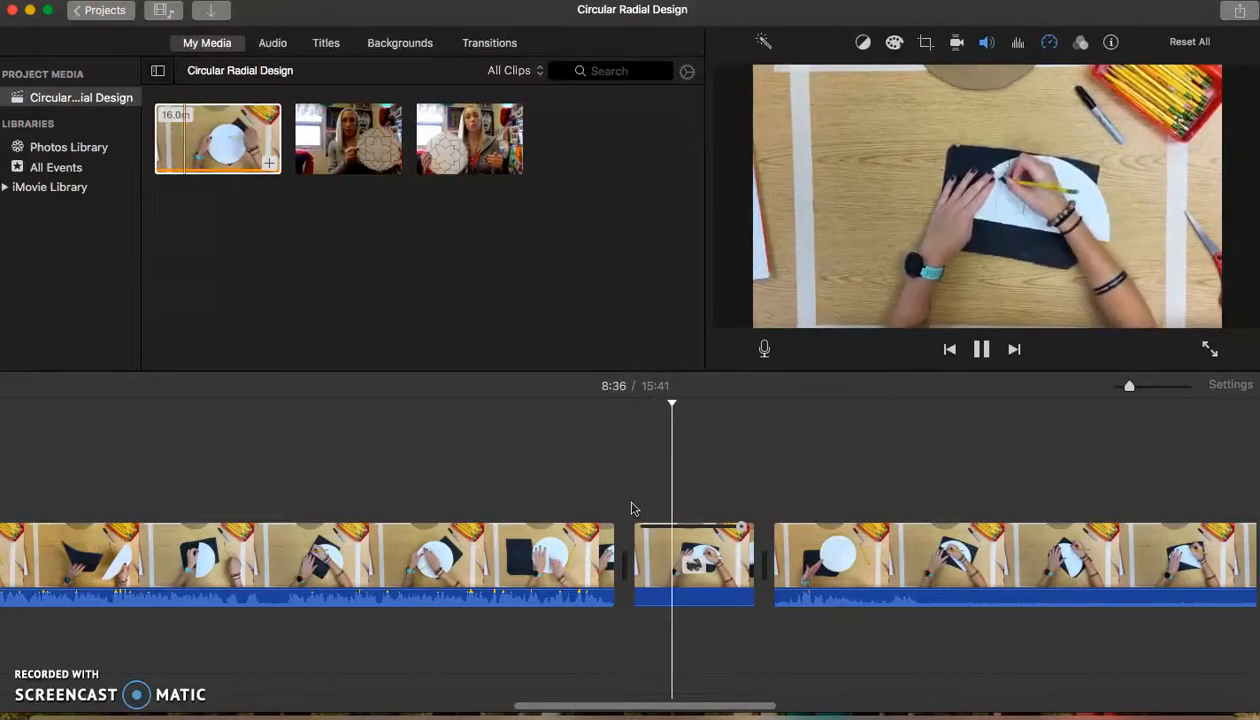
key("space")
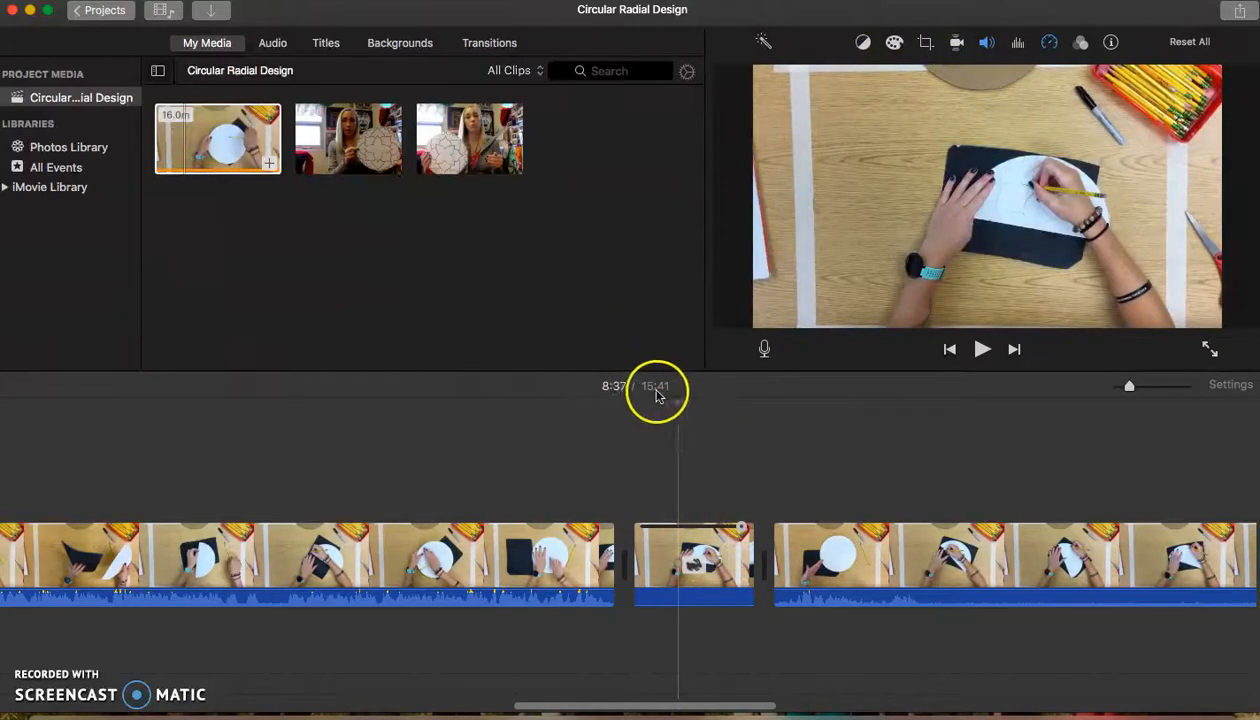
Set the speed of the half-circle tracing segment to Fast at 8x.
left_click(681, 550)
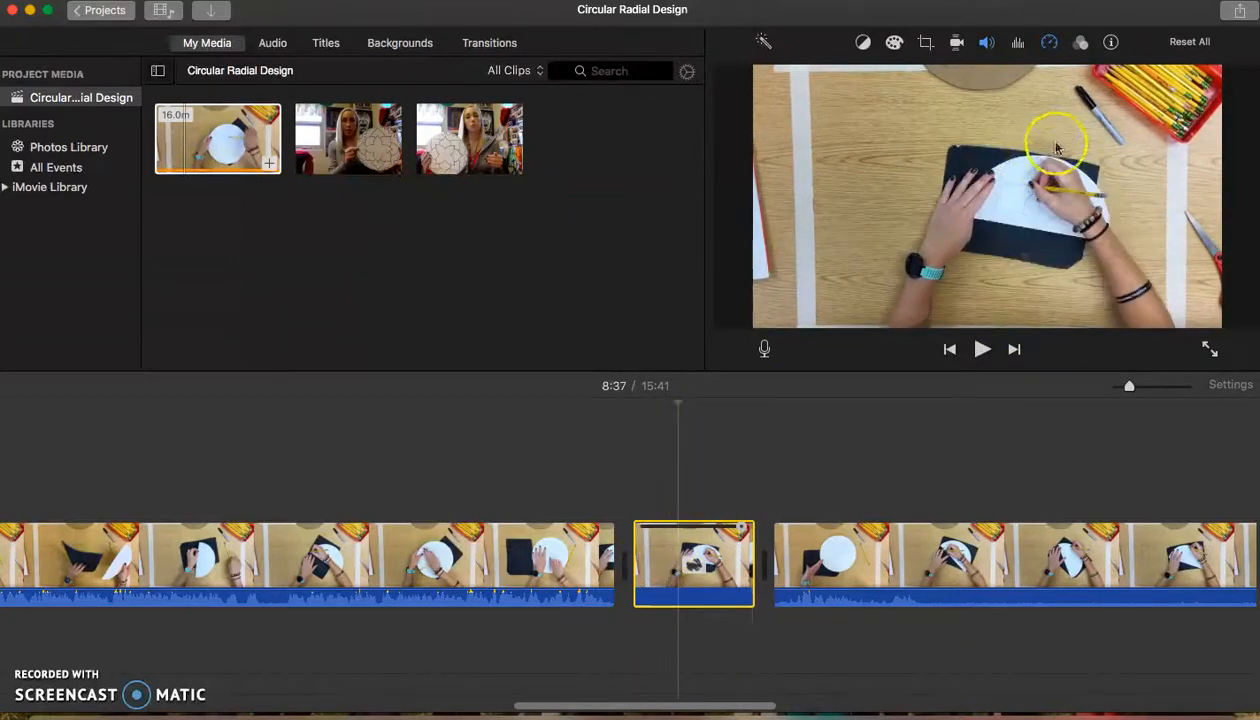
left_click(1046, 46)
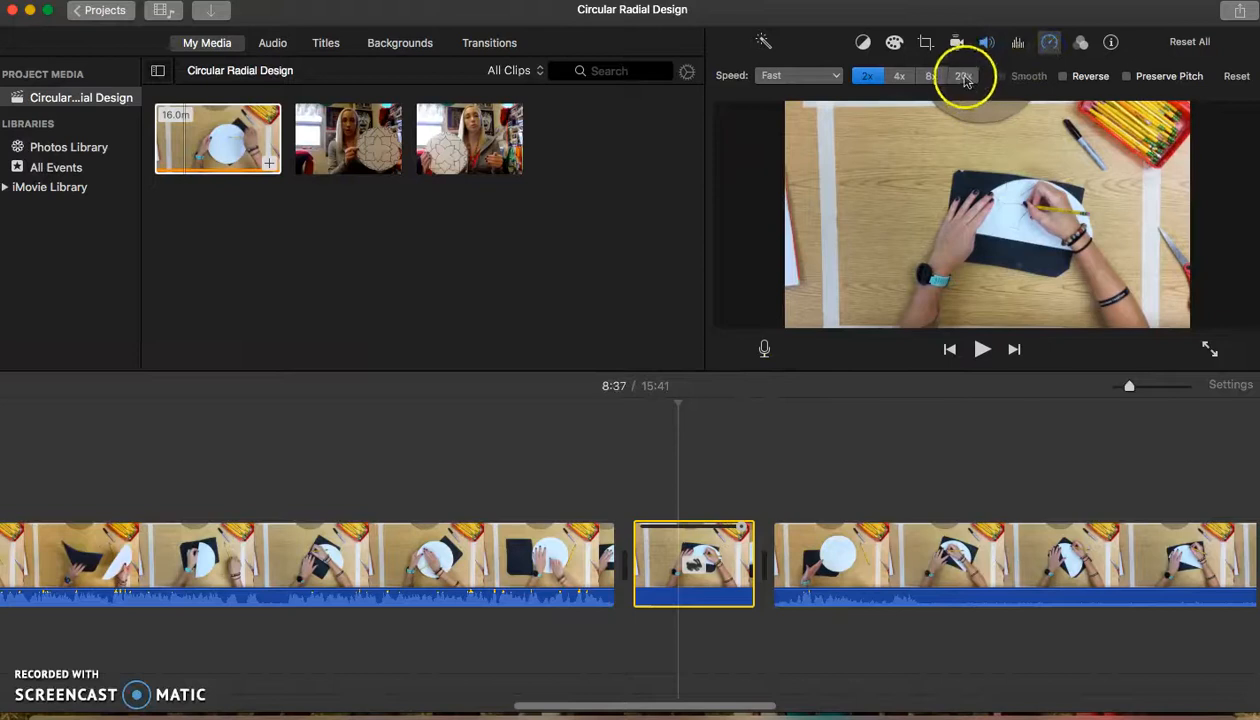
left_click(944, 78)
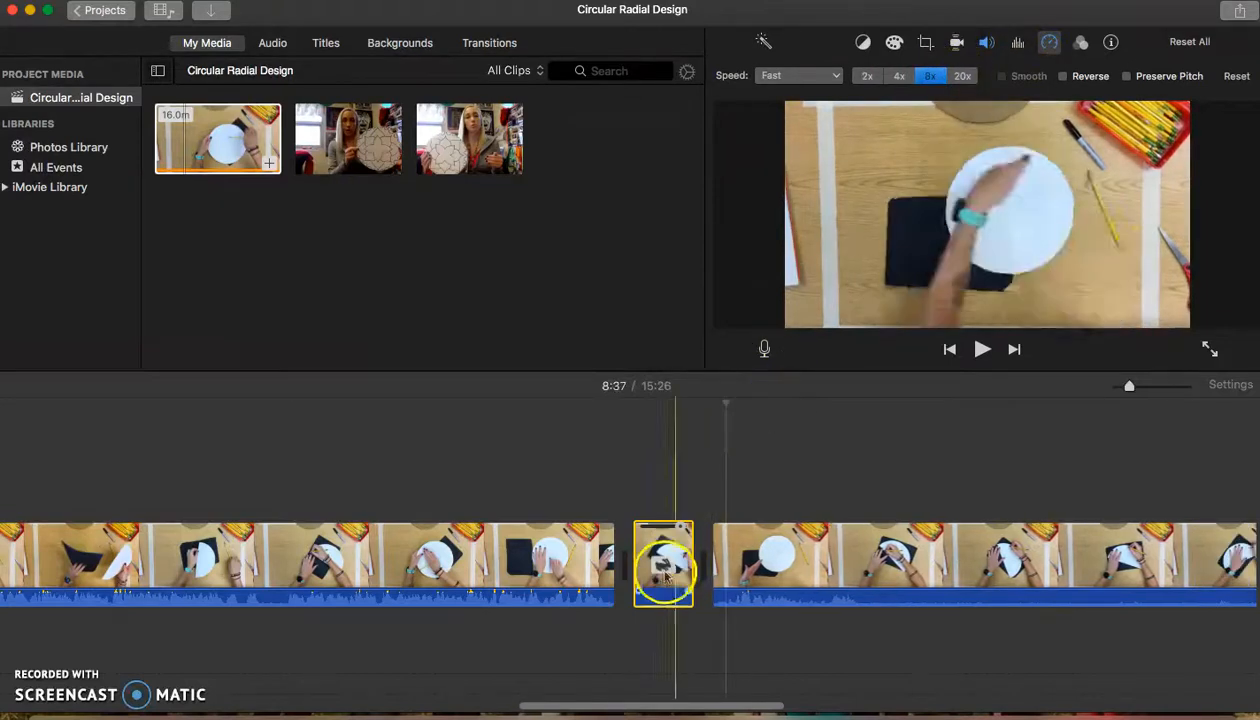
Play the 8x tracing segment from its start to check the new speed.
left_click(634, 510)
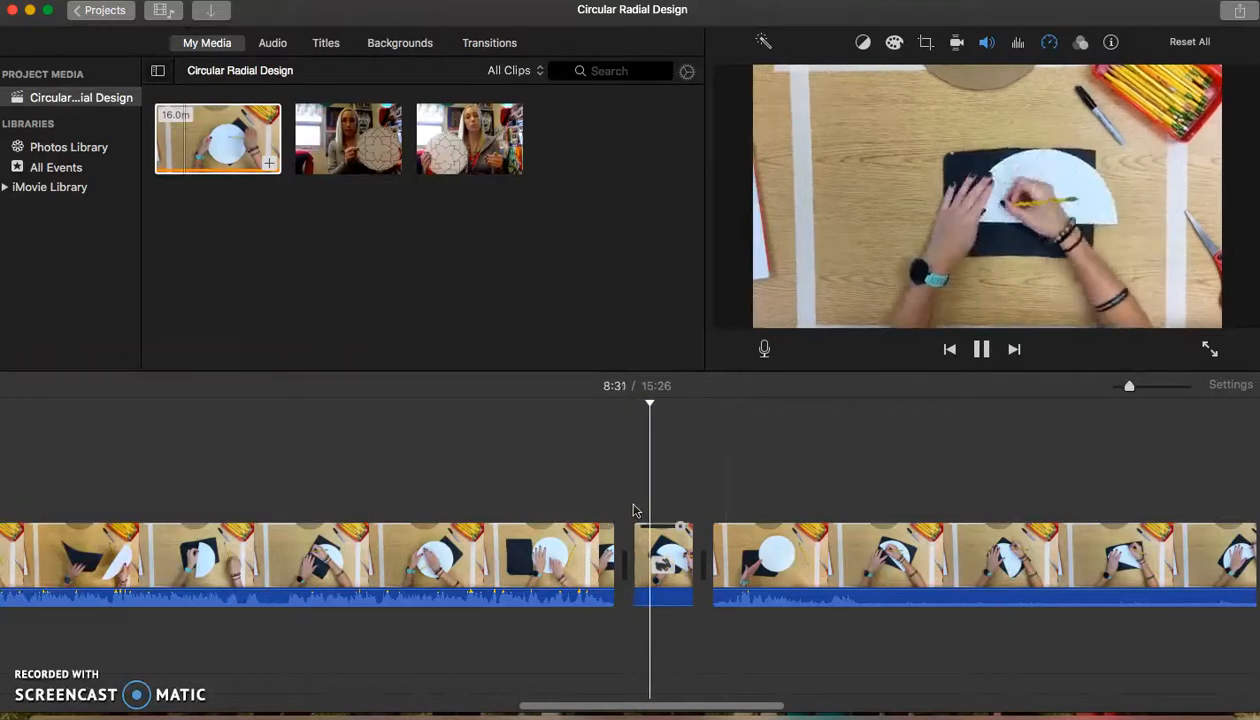
left_click(634, 522)
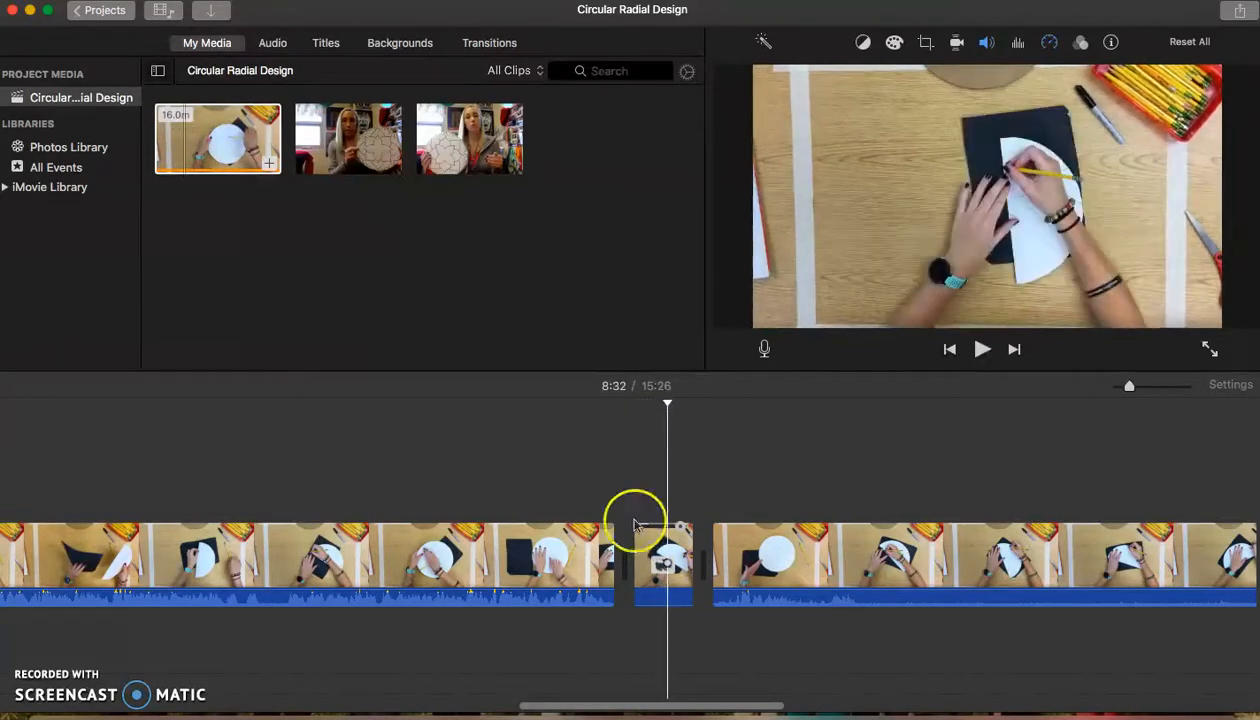
left_click_drag(636, 555, 707, 575)
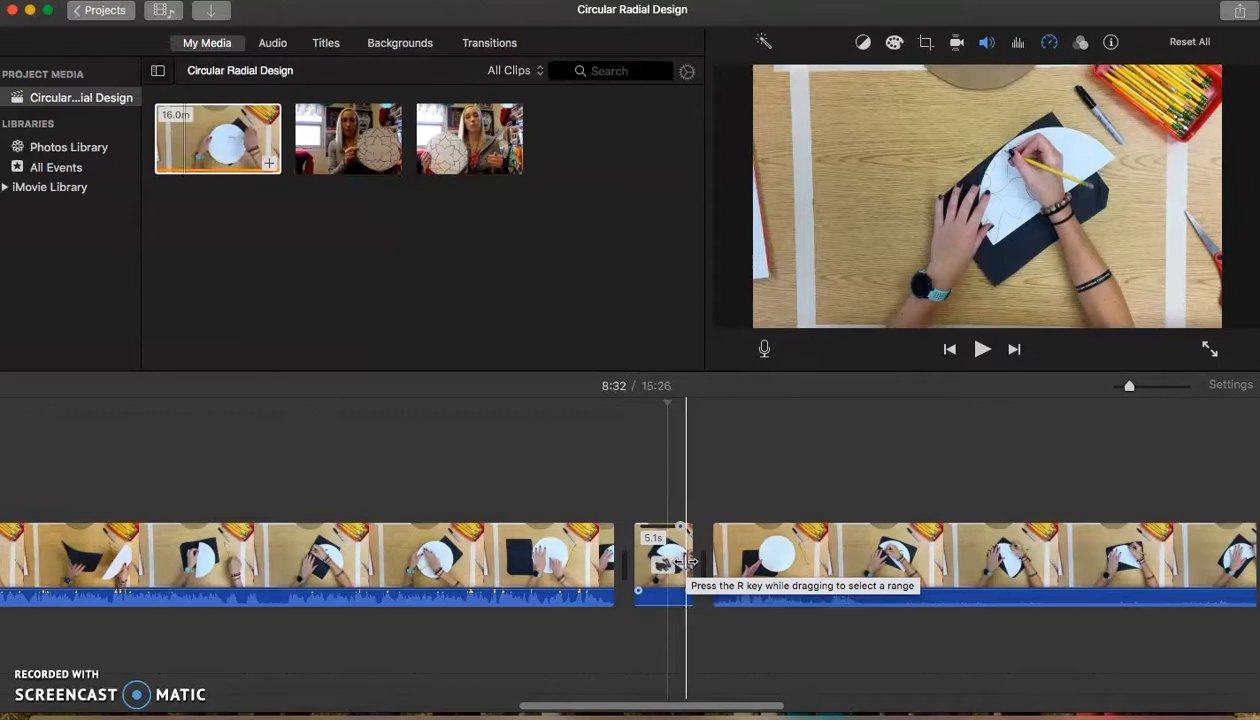
left_click(669, 560)
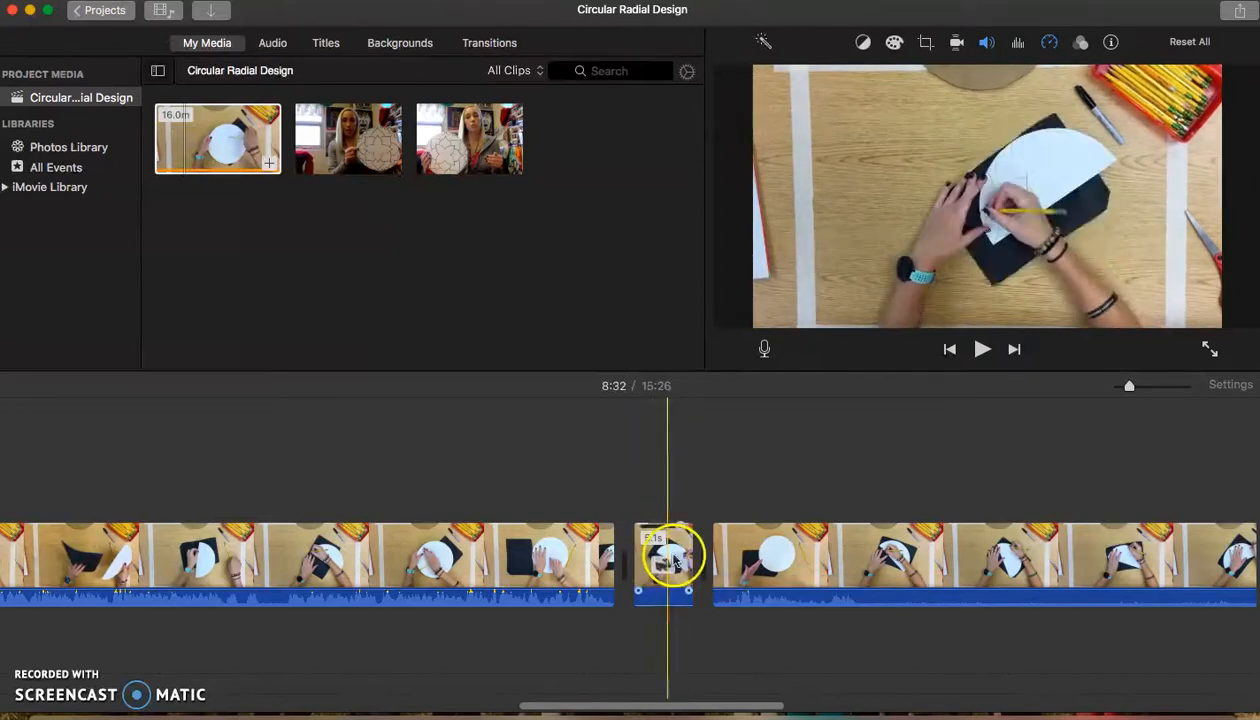
Split the long remaining clip at 8:59, where the talking ends and the next tracing begins.
scroll(673, 558, "right", 2)
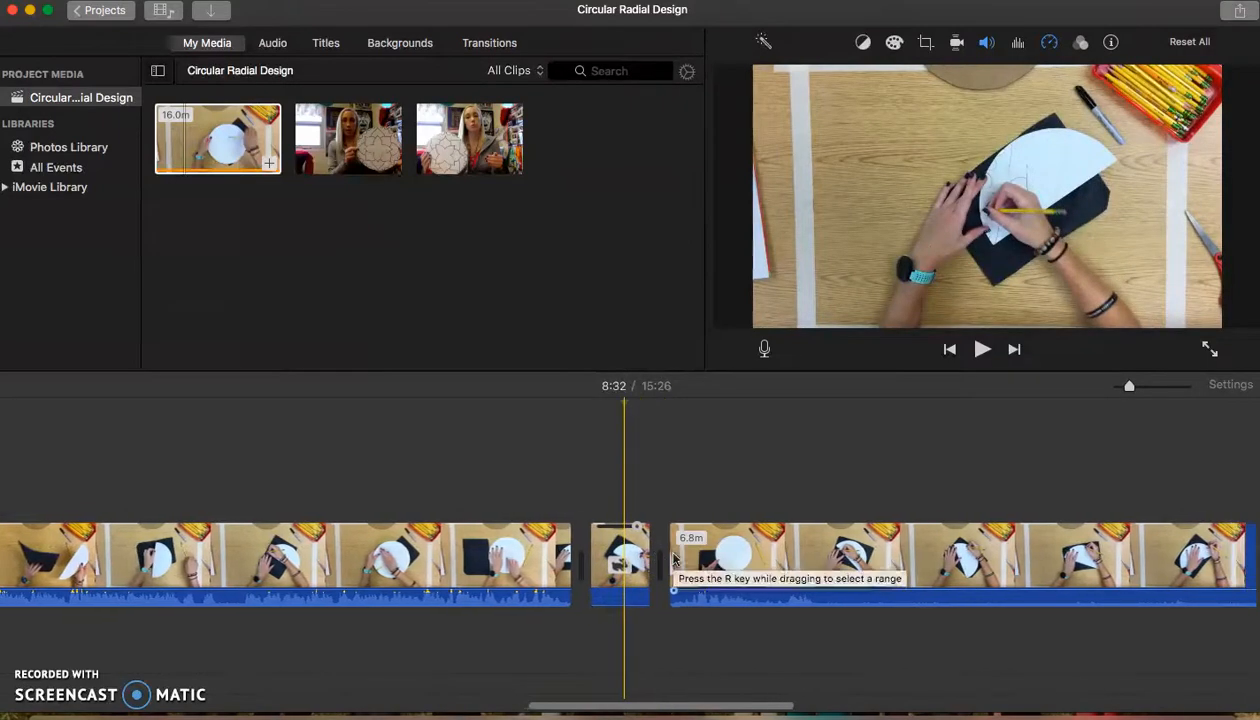
scroll(634, 572, "right", 1)
scroll(634, 572, "right", 1)
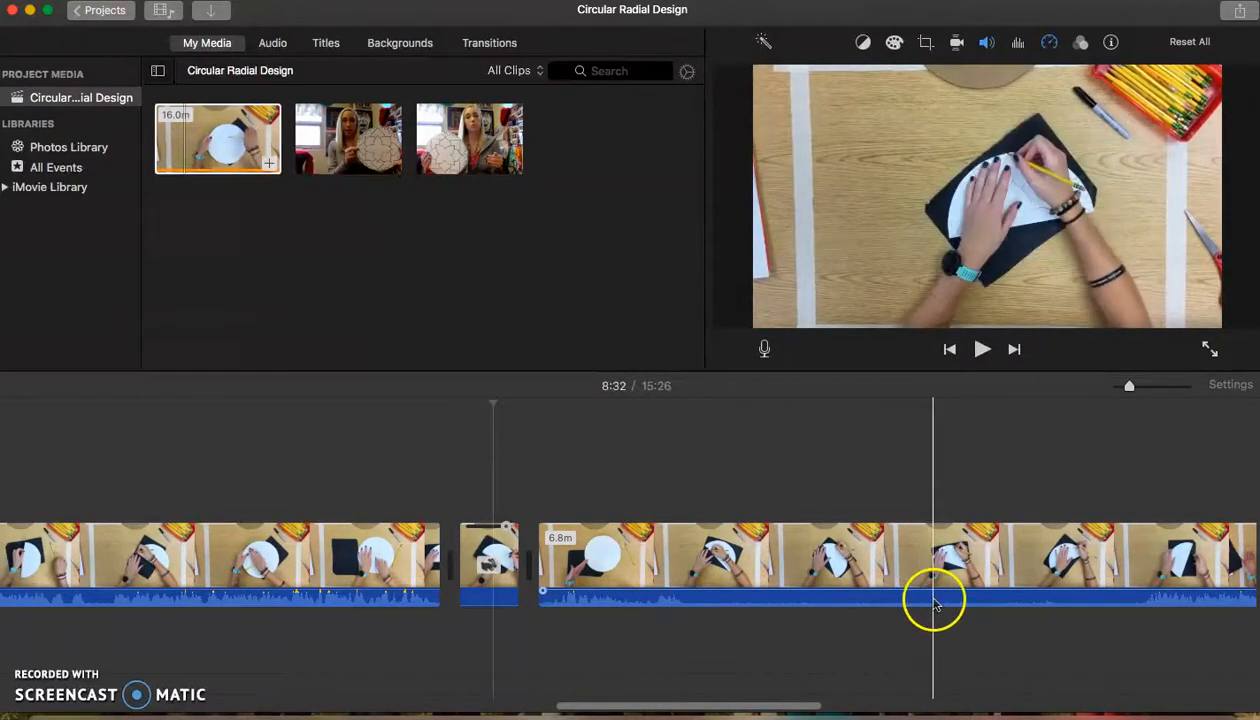
left_click(685, 580)
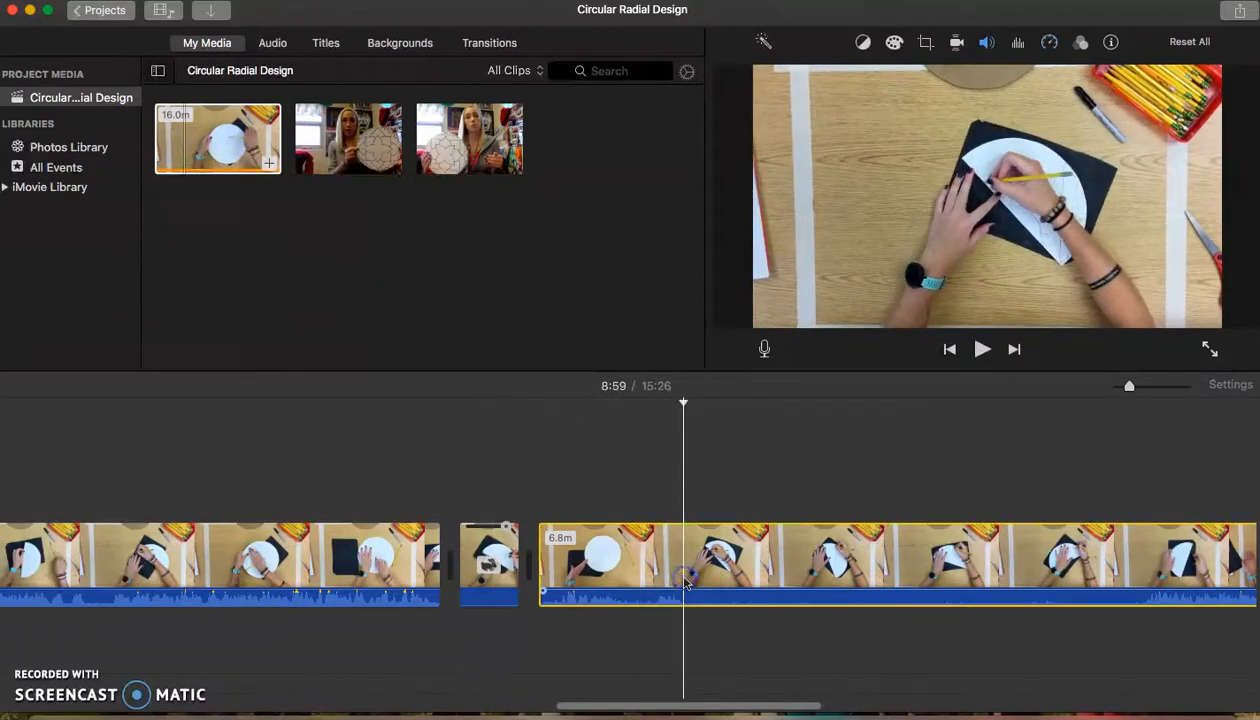
right_click(685, 580)
left_click(705, 543)
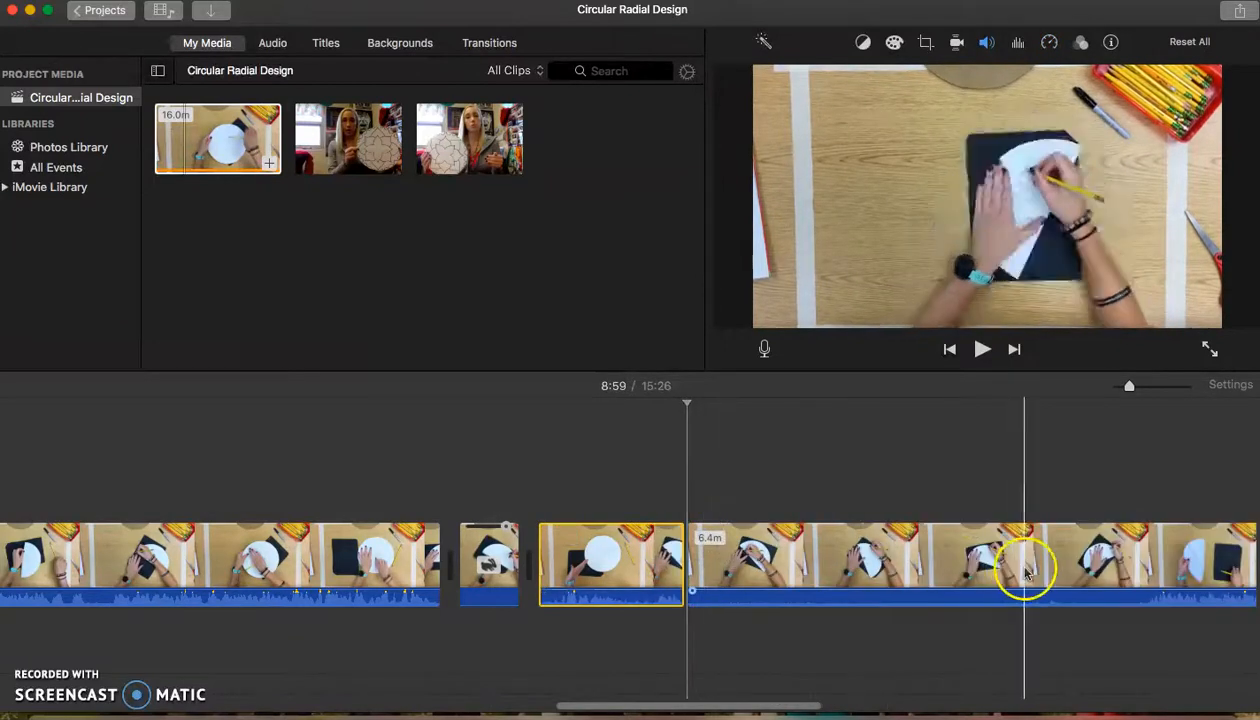
Split the long remaining clip at 10:16, just before the talking resumes after the second tracing.
scroll(1094, 585, "right", 5)
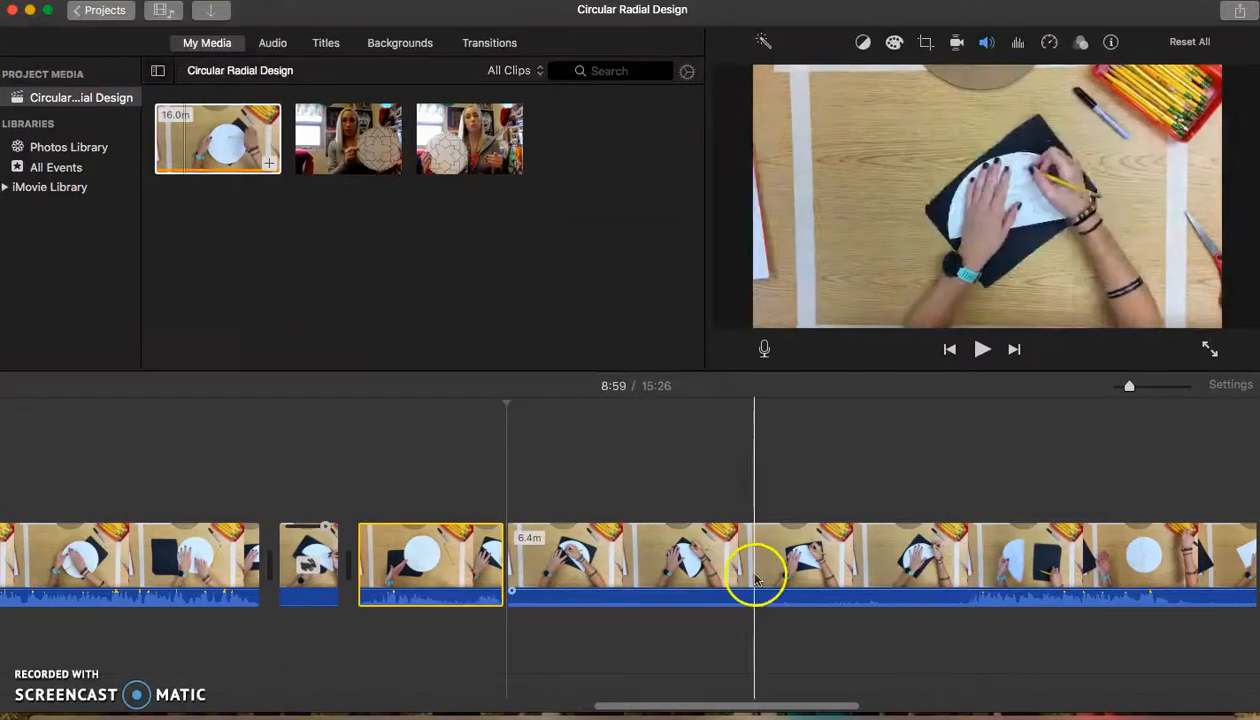
scroll(754, 585, "right", 12)
scroll(755, 587, "left", 15)
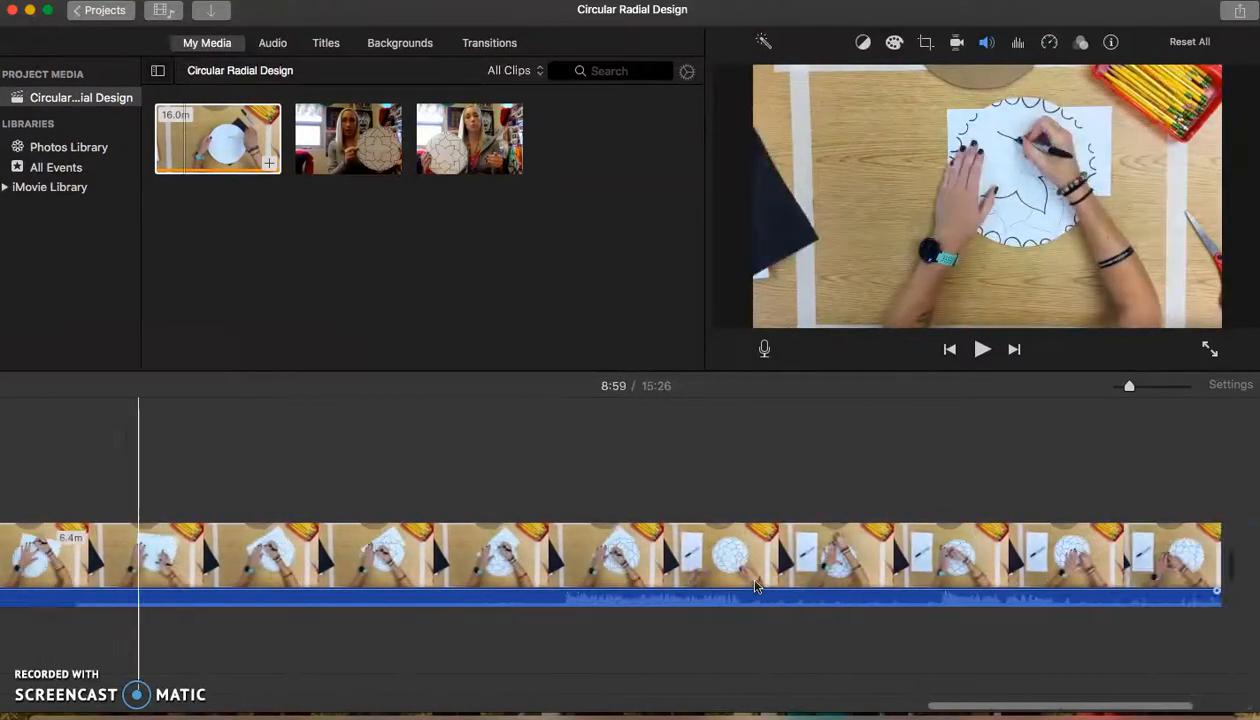
scroll(755, 586, "left", 5)
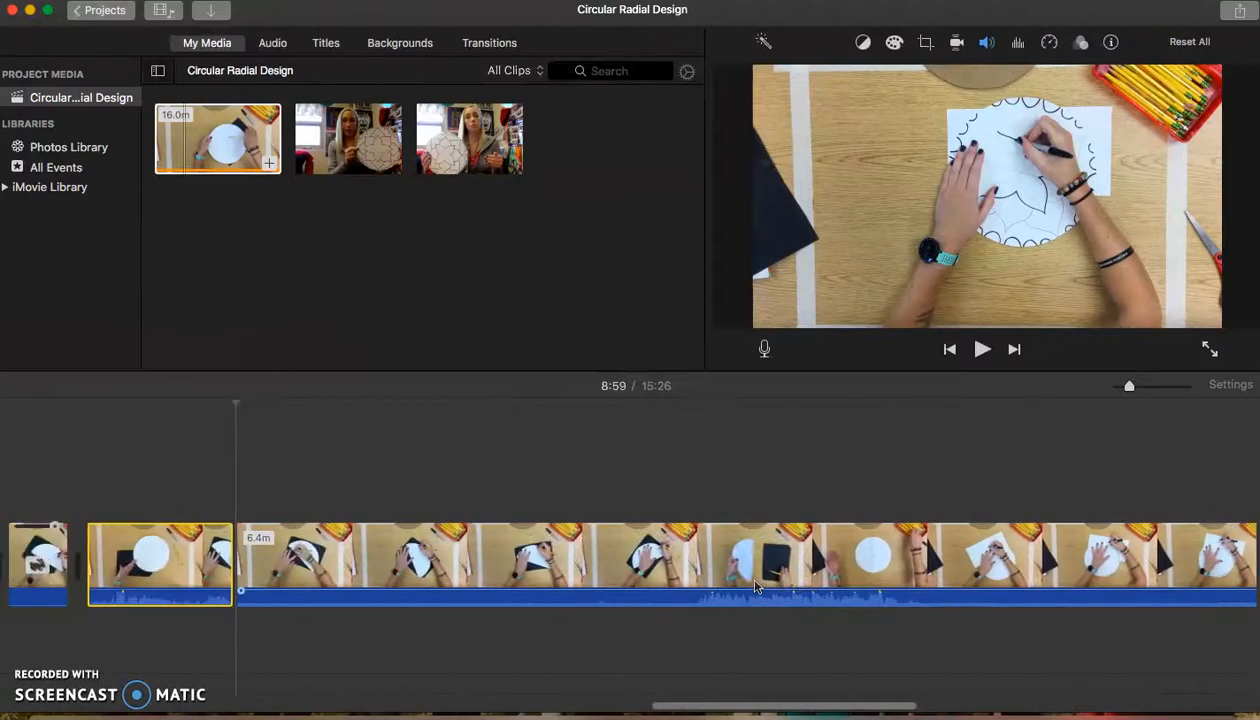
left_click(692, 577)
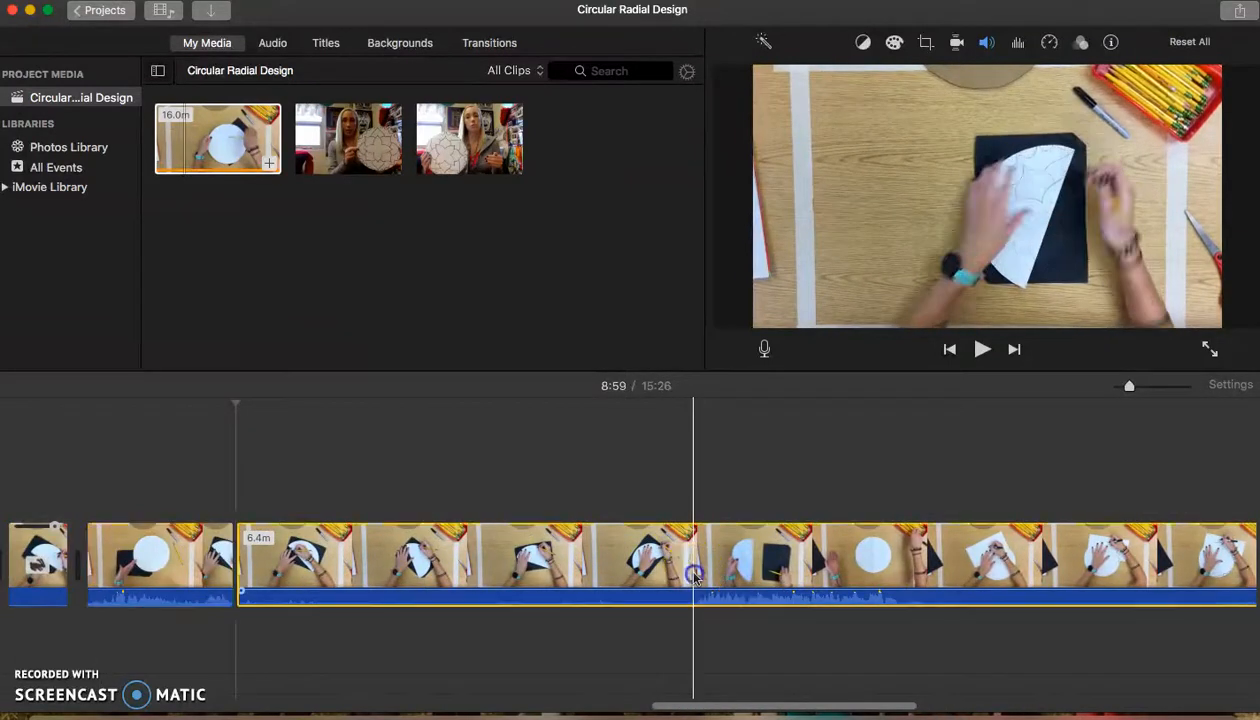
right_click(693, 577)
left_click(745, 540)
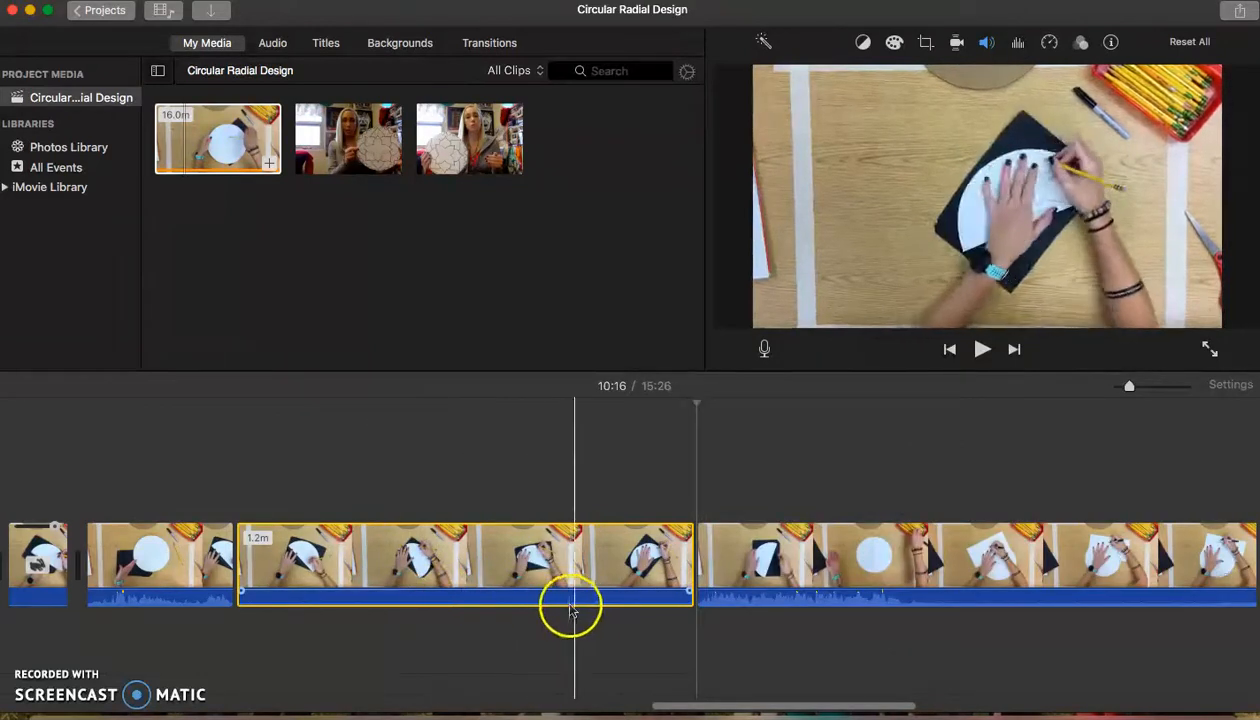
Turn the audio of the second tracing segment all the way down and set its speed to Fast at 8x.
left_click_drag(518, 592, 509, 619)
left_click(481, 591)
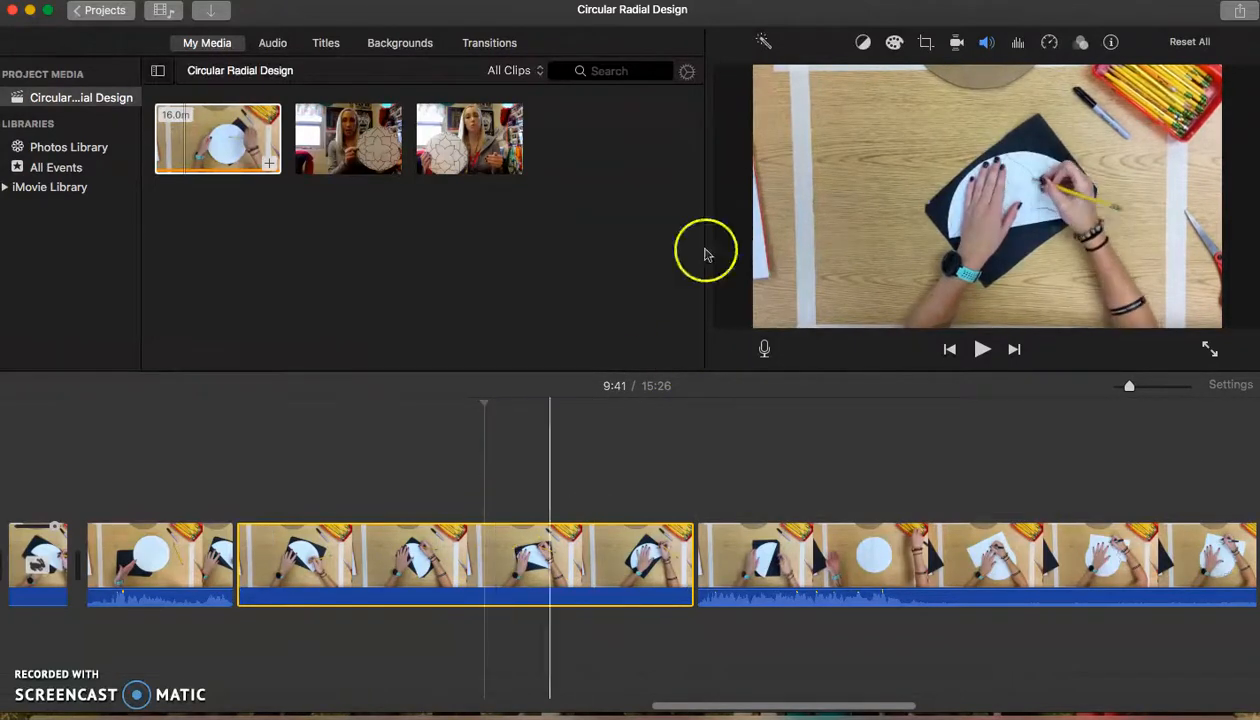
left_click(1051, 43)
left_click(826, 80)
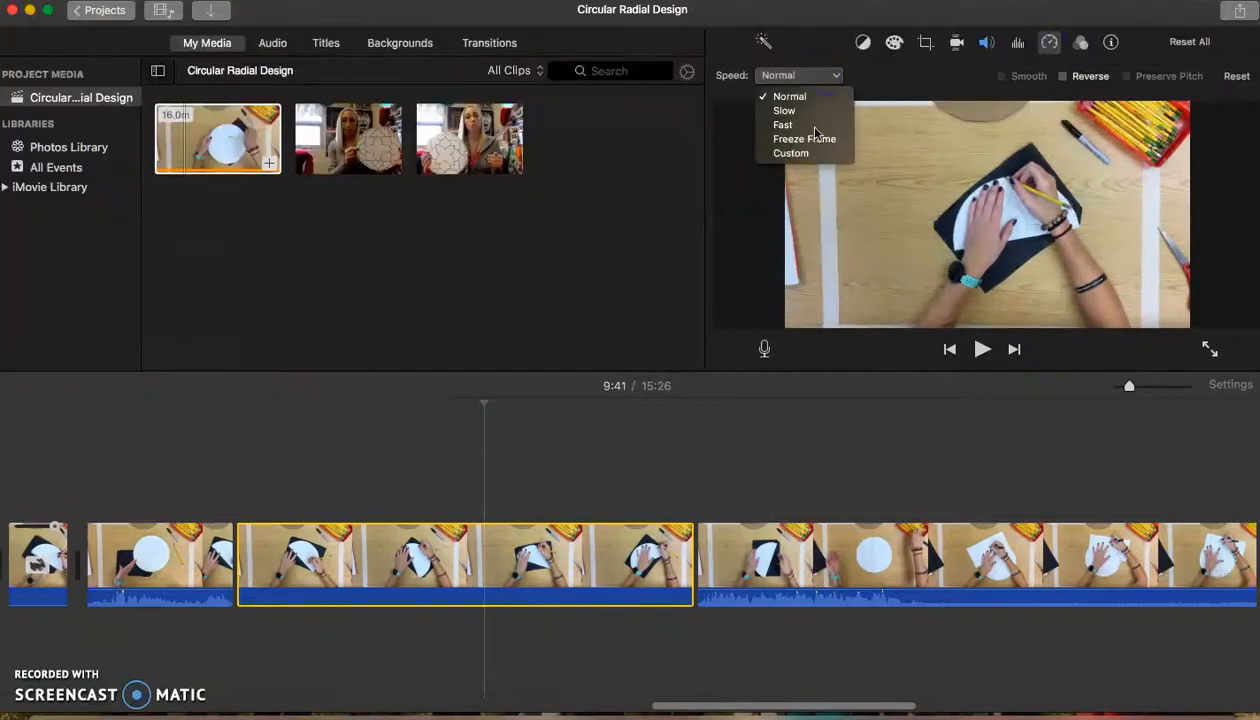
left_click(795, 124)
left_click(935, 74)
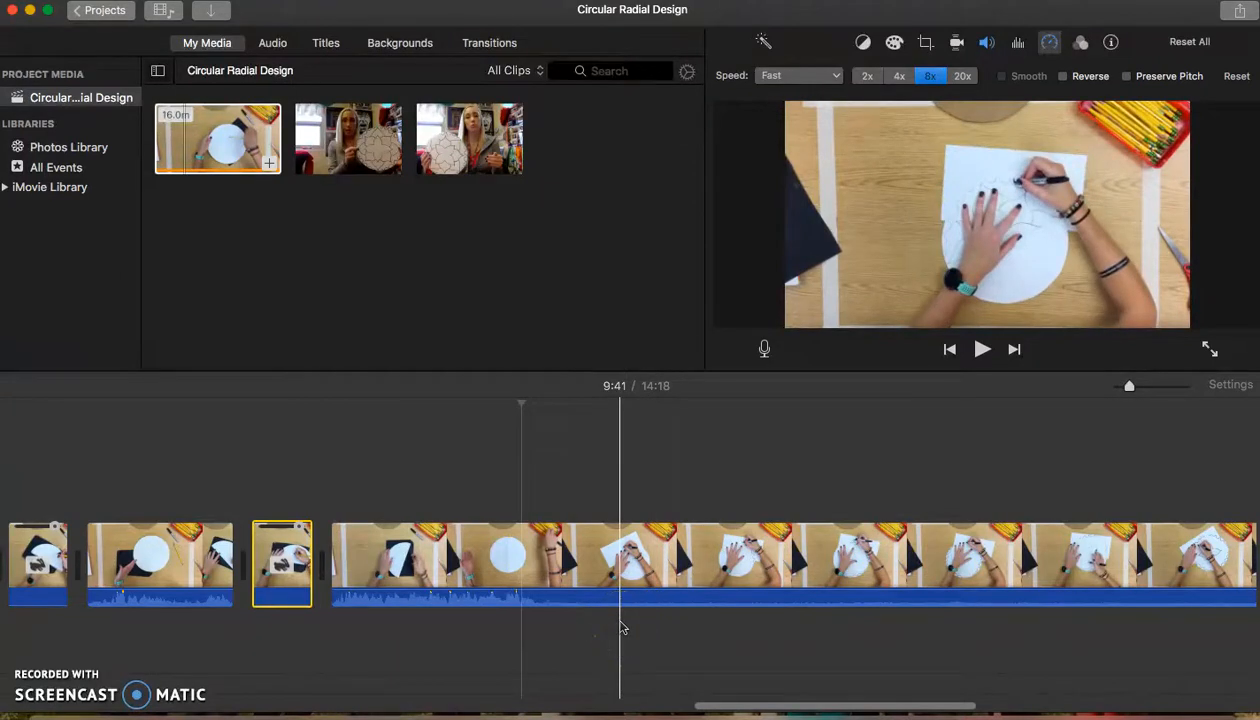
Split the last clip at 9:44, where the talking about the unfolded circle ends.
left_click(533, 580)
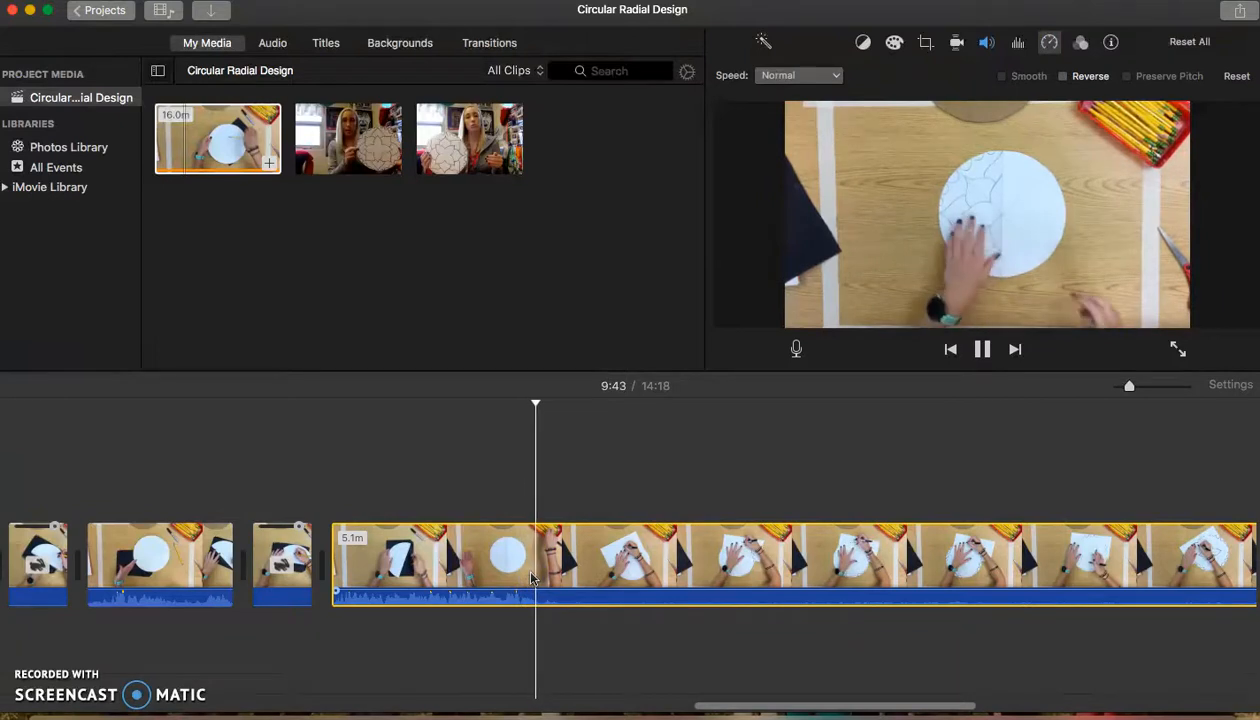
right_click(541, 573)
left_click(556, 541)
Split the last clip at 12:26, where the marker outlining ends and the talking resumes.
scroll(597, 565, "right", 7)
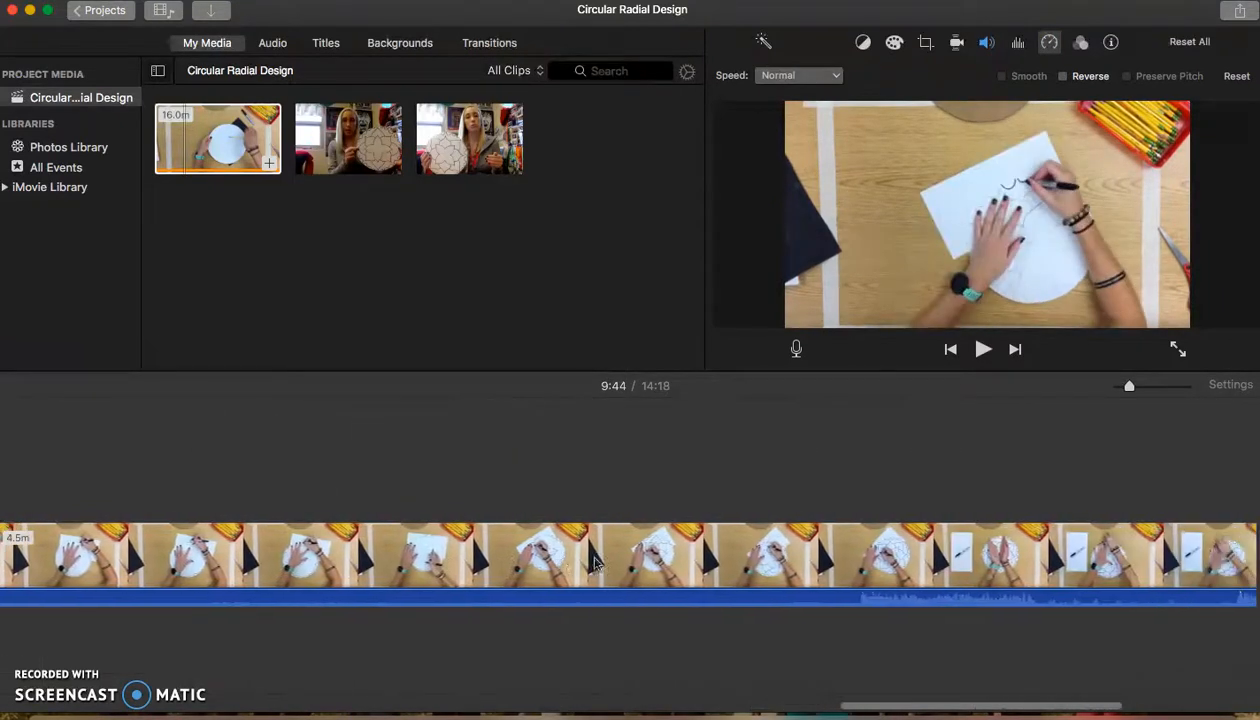
left_click(826, 566)
right_click(826, 566)
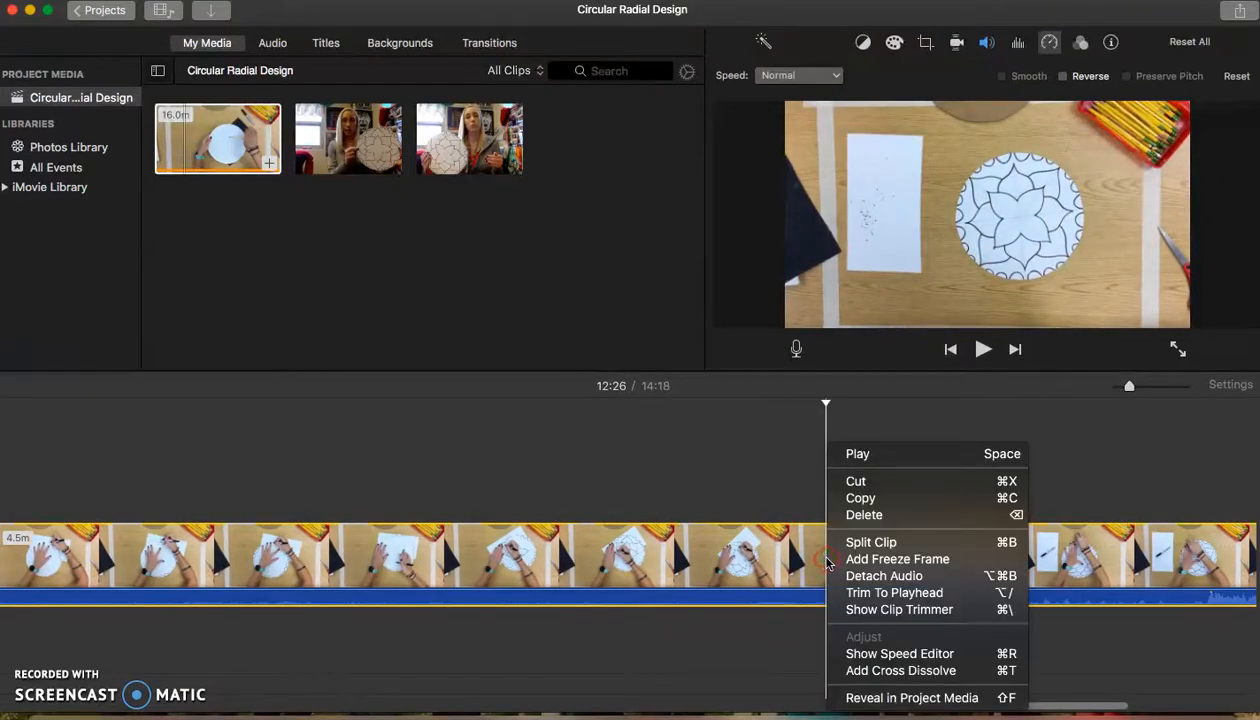
left_click(860, 540)
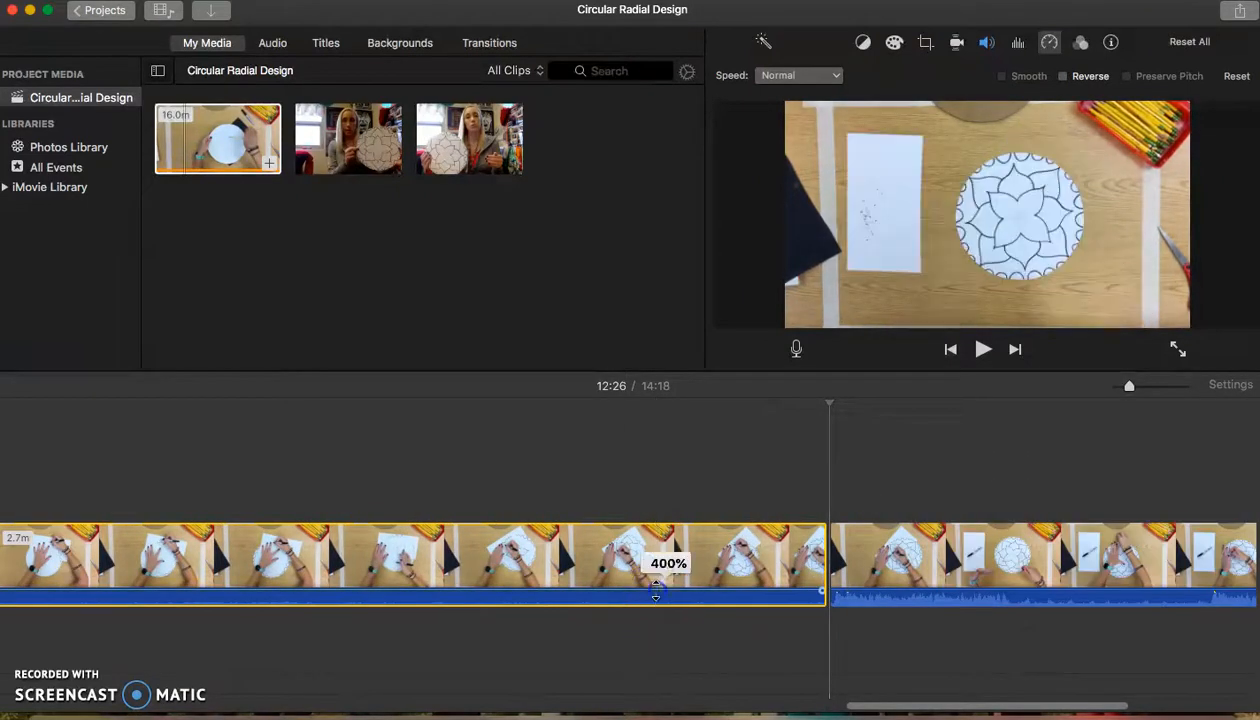
Turn the audio of the marker outlining segment all the way down and set its speed to Fast at 8x.
left_click(829, 77)
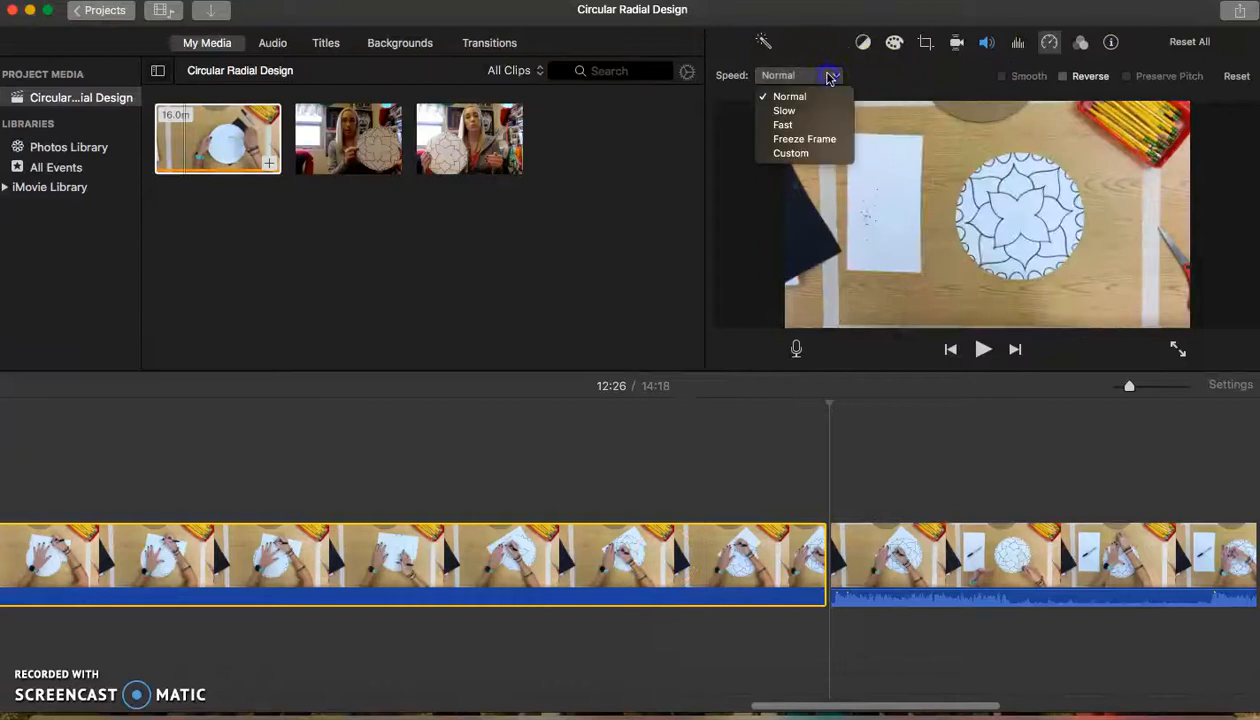
left_click(800, 125)
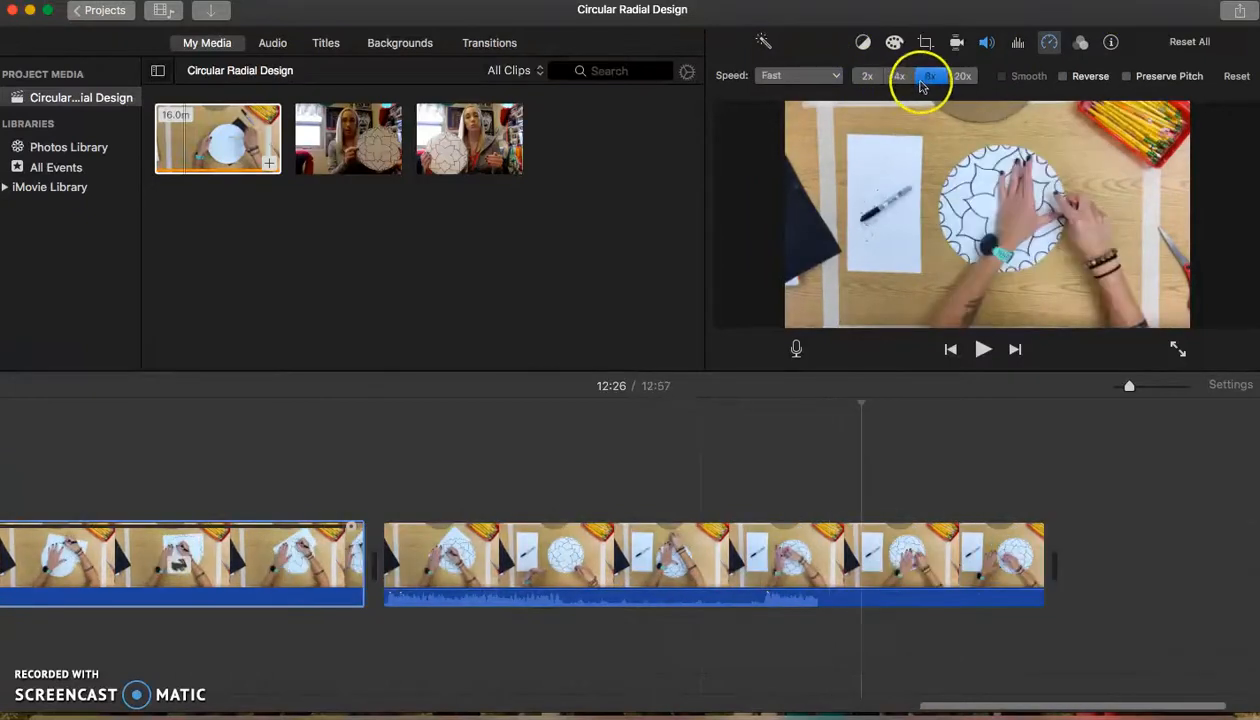
left_click(928, 77)
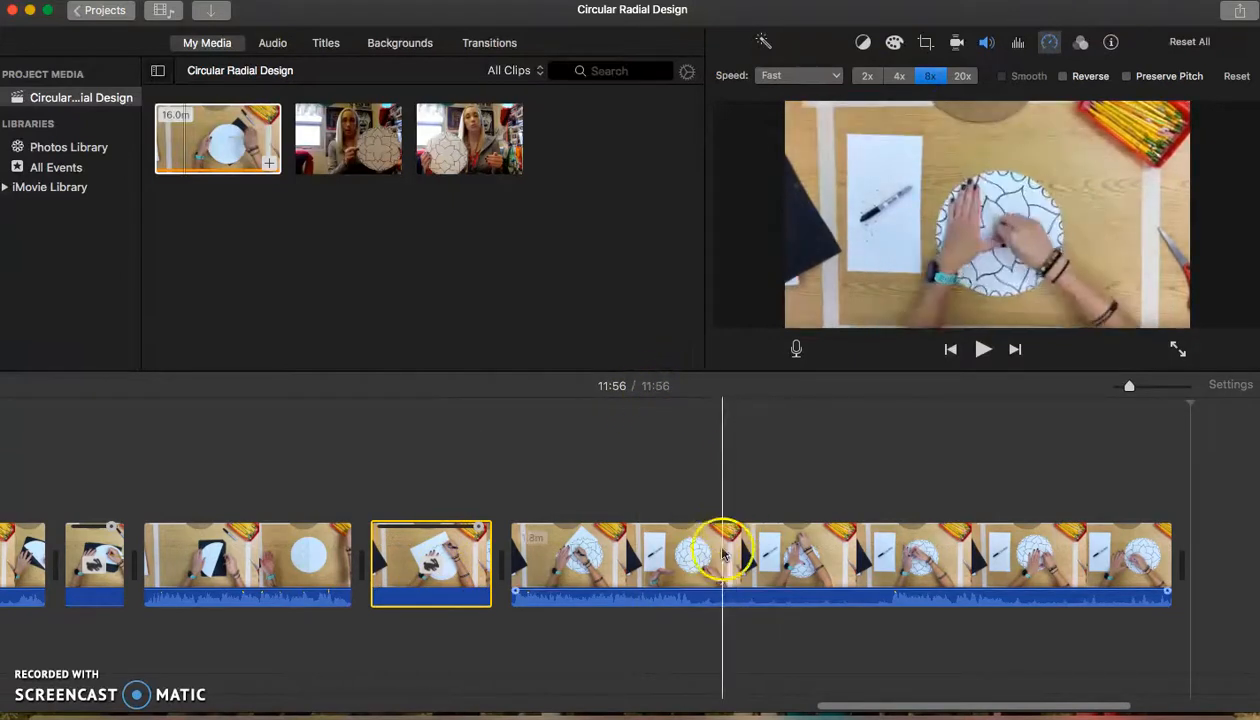
Split the final clip at 10:36, where the talking stops and the silent erasing section begins.
left_click(688, 552)
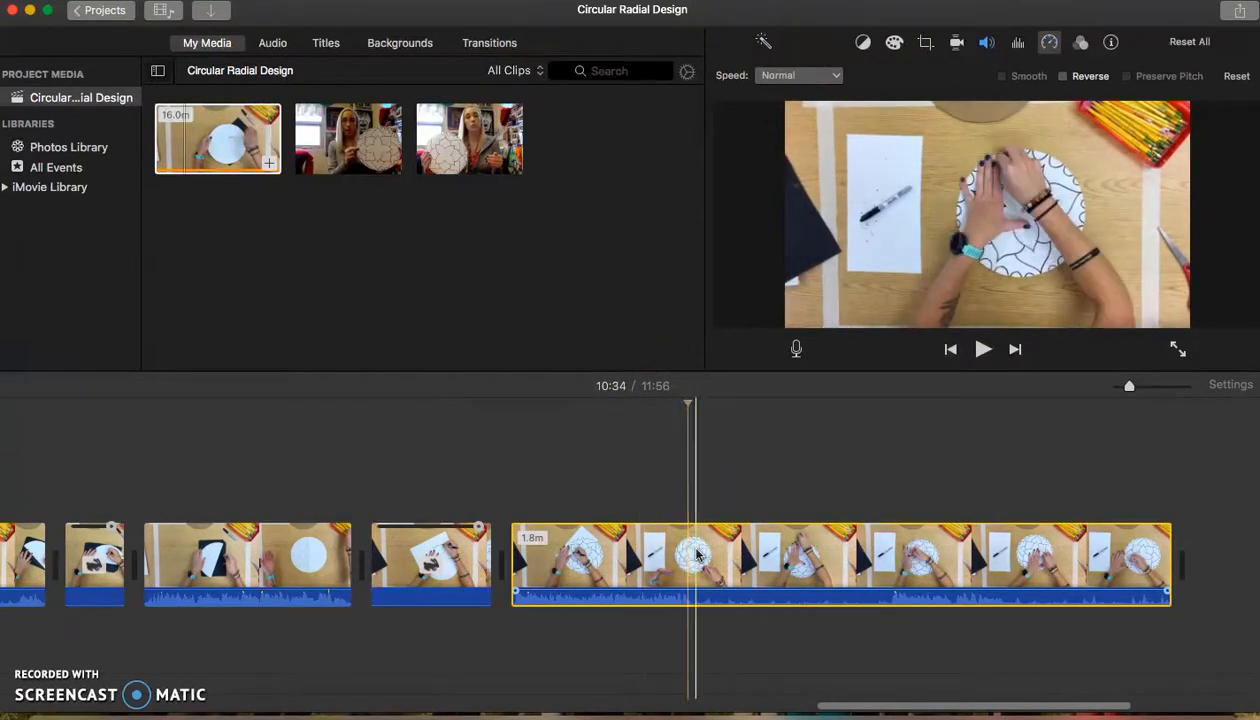
right_click(696, 549)
left_click(705, 542)
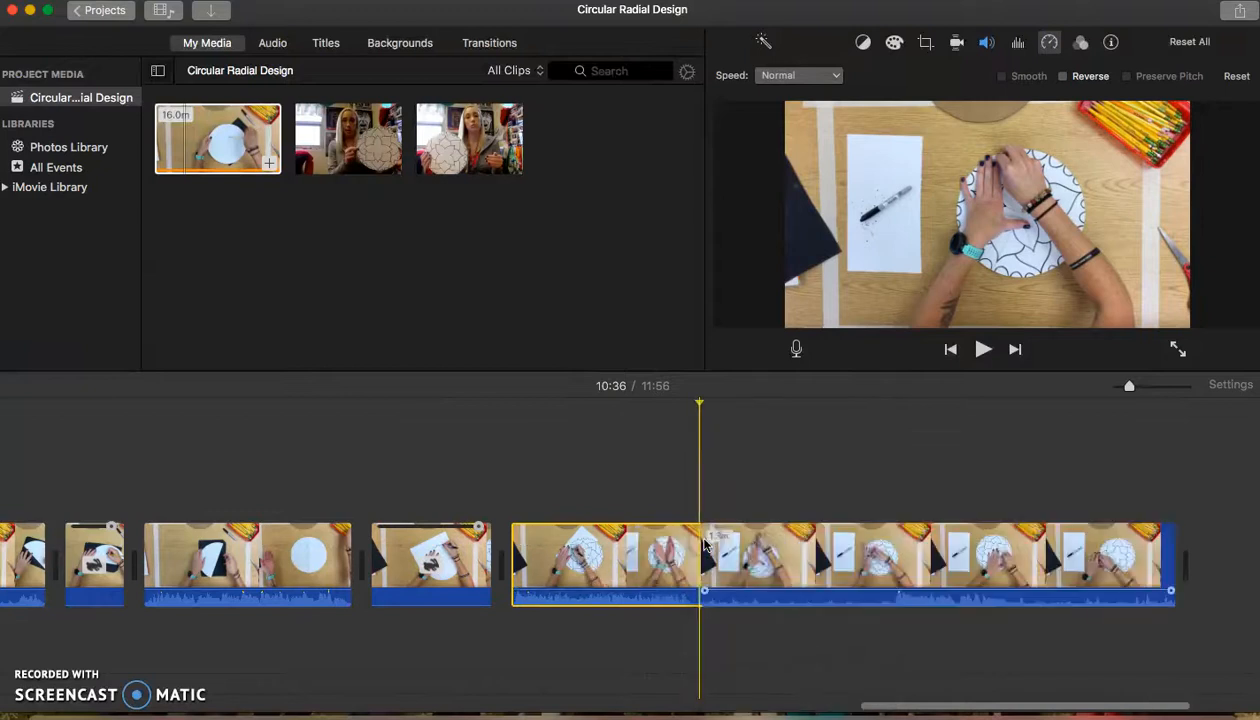
Split the final clip at 11:08, where the talking resumes, and turn the audio of the erasing segment before it down to 0%.
left_click(893, 567)
right_click(894, 560)
left_click(925, 540)
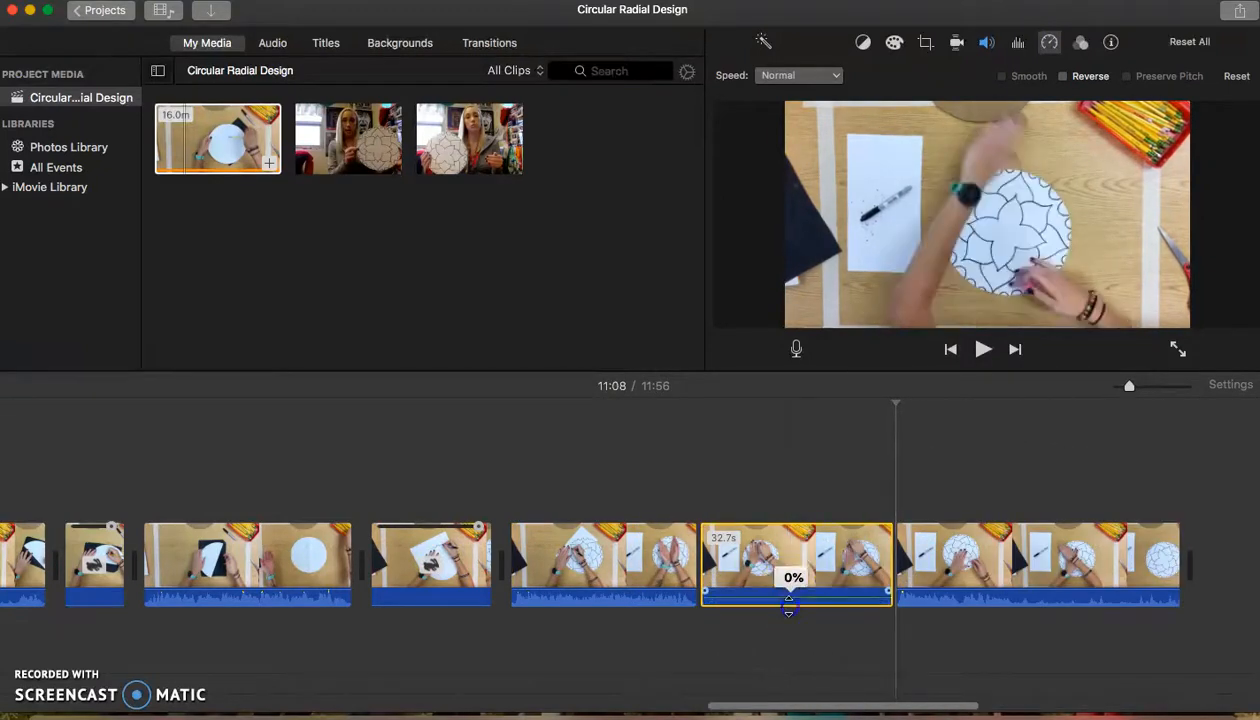
left_click(794, 570)
left_click(818, 77)
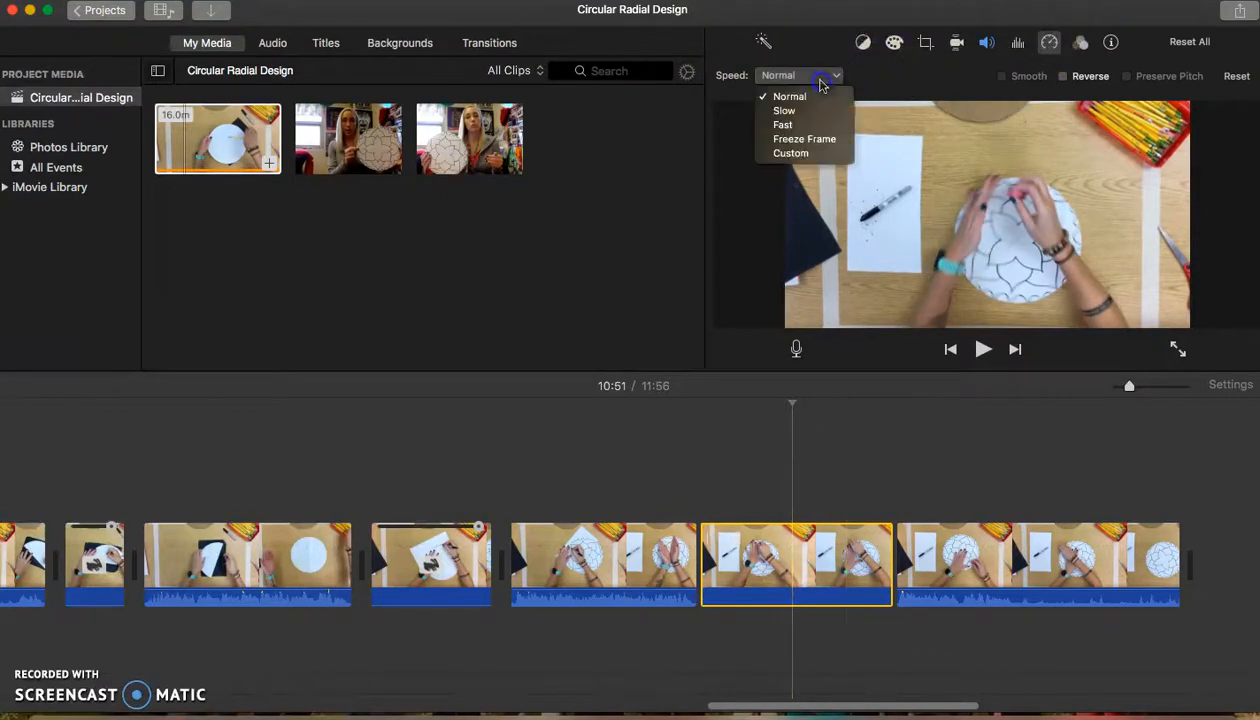
left_click(806, 138)
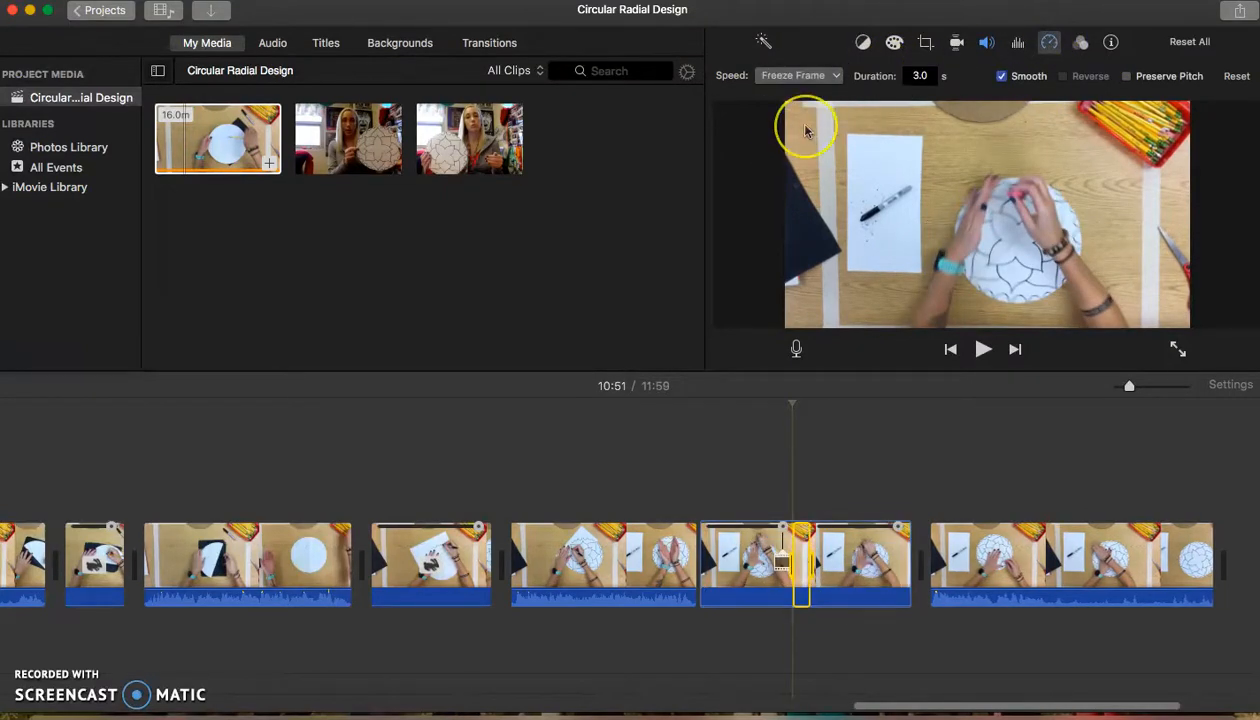
key("super+z")
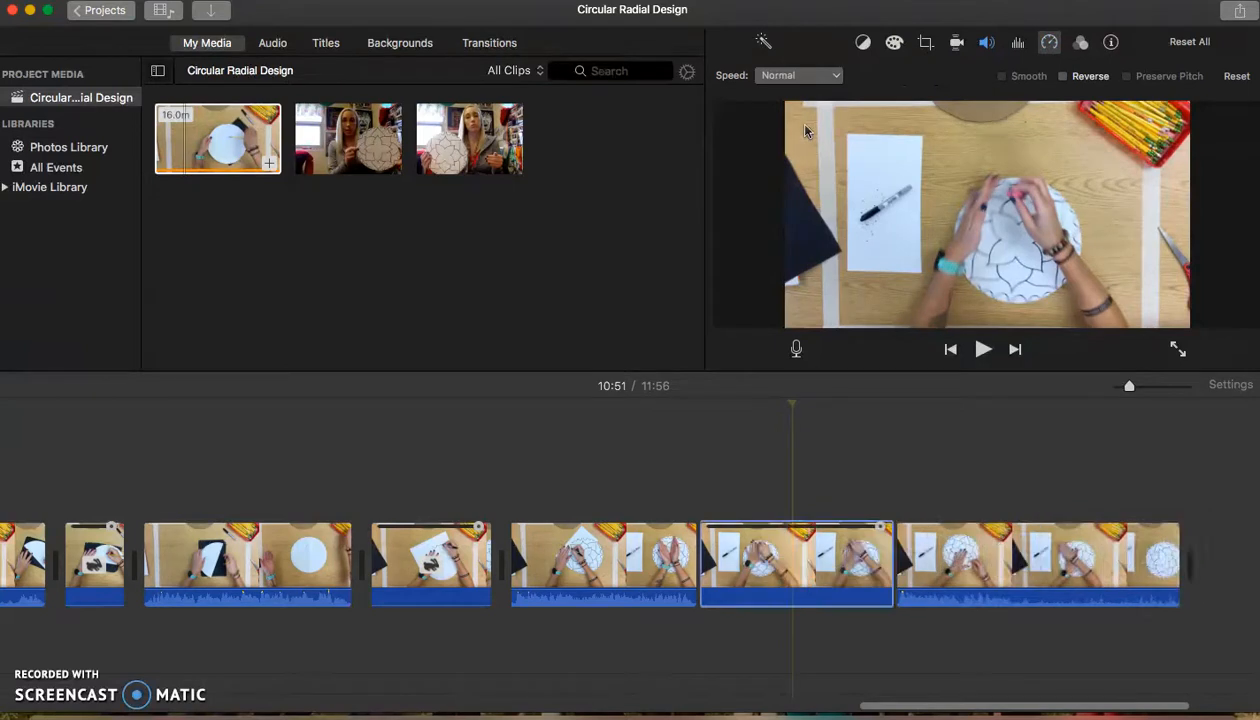
Set the speed of the muted erasing segment to Fast at 8x.
left_click(786, 78)
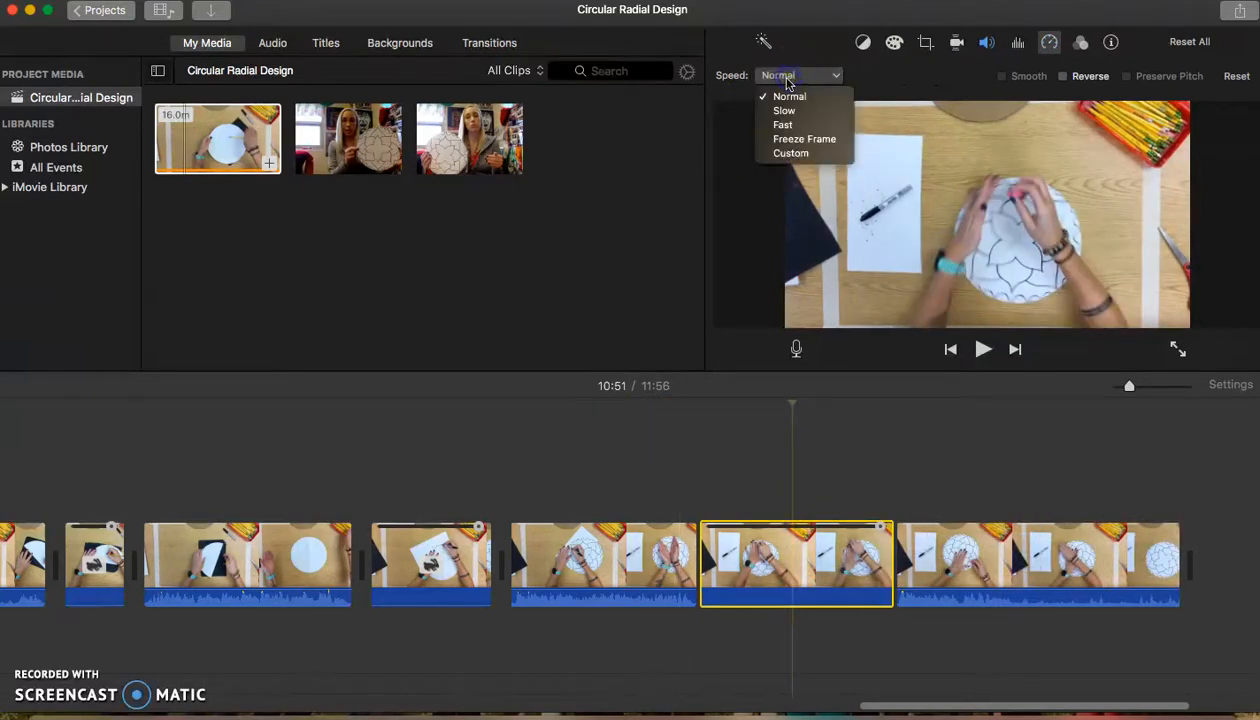
left_click(791, 127)
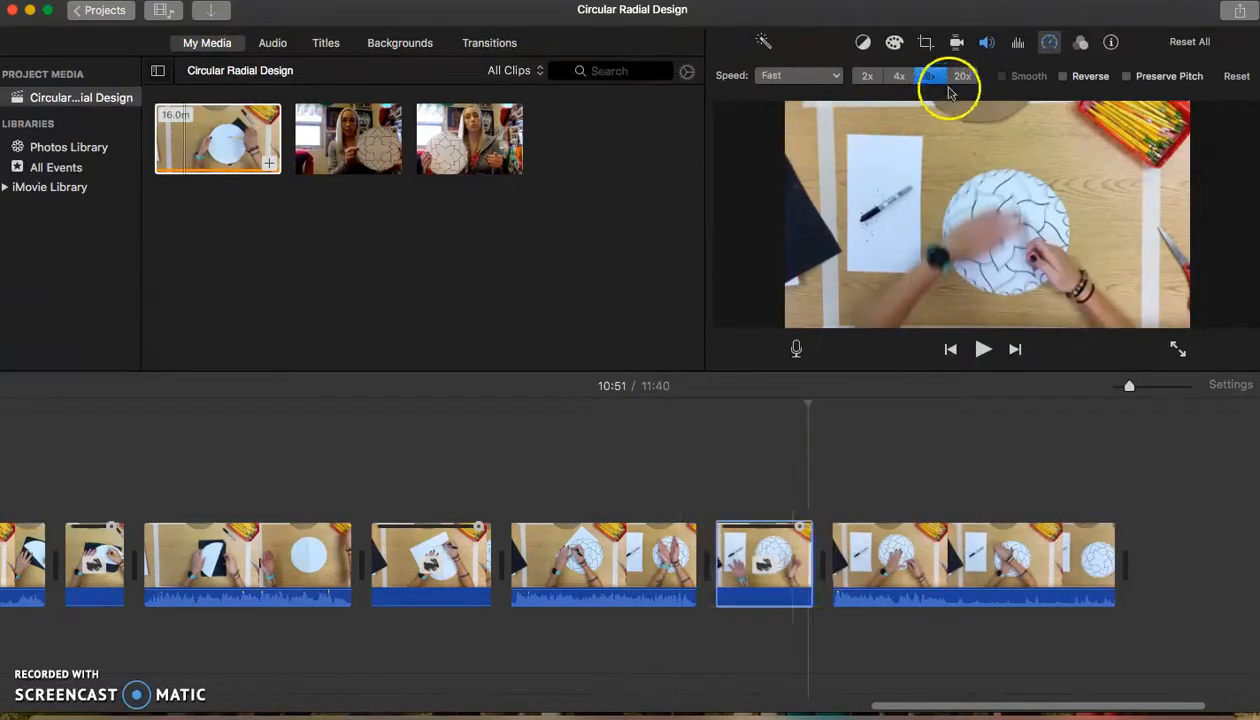
left_click(930, 76)
Play the final clip and split it at 11:00, where the talking stops and the silent erasing continues.
left_click(884, 605)
key("space")
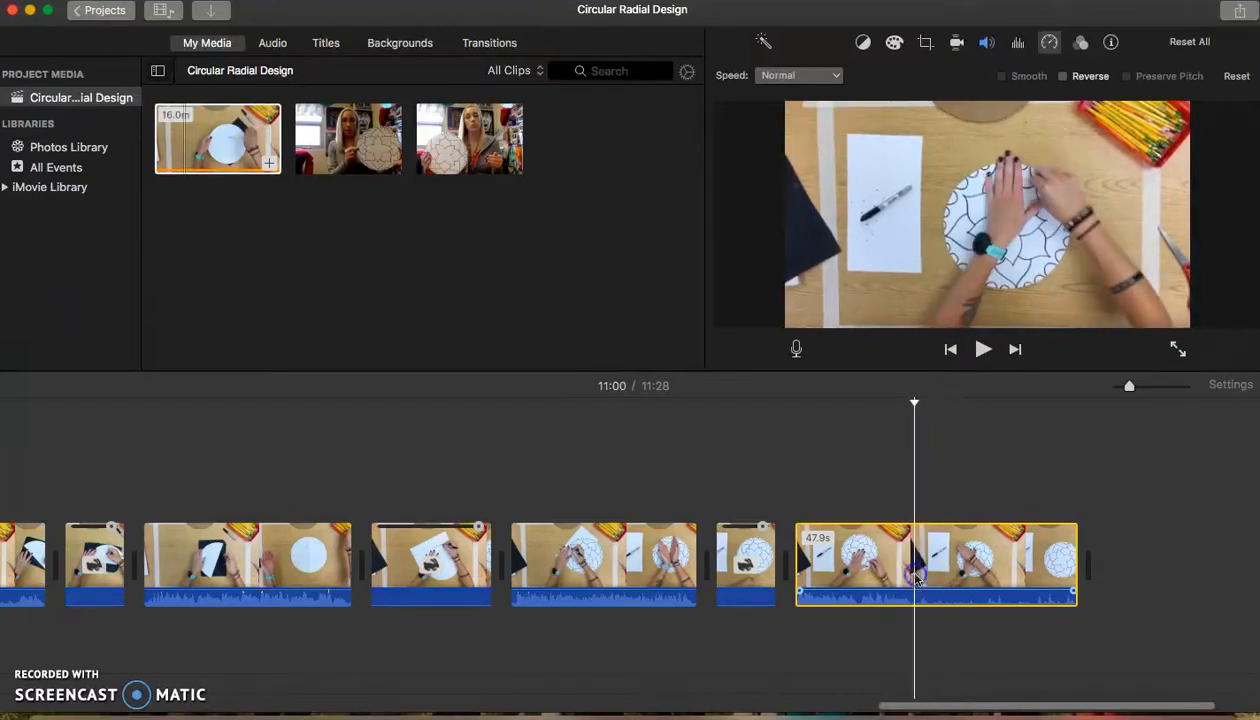
right_click(916, 575)
left_click(965, 540)
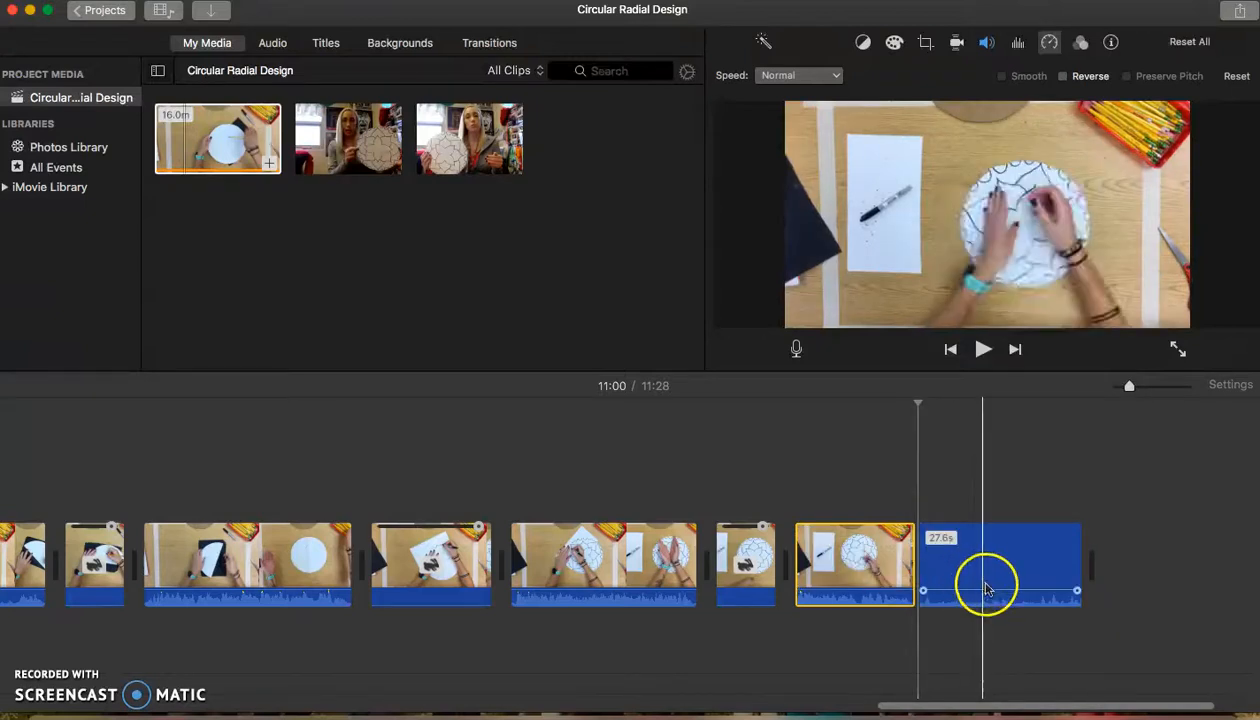
Turn the audio of the last erasing segment all the way down and set its speed to Fast at 8x.
left_click(996, 592)
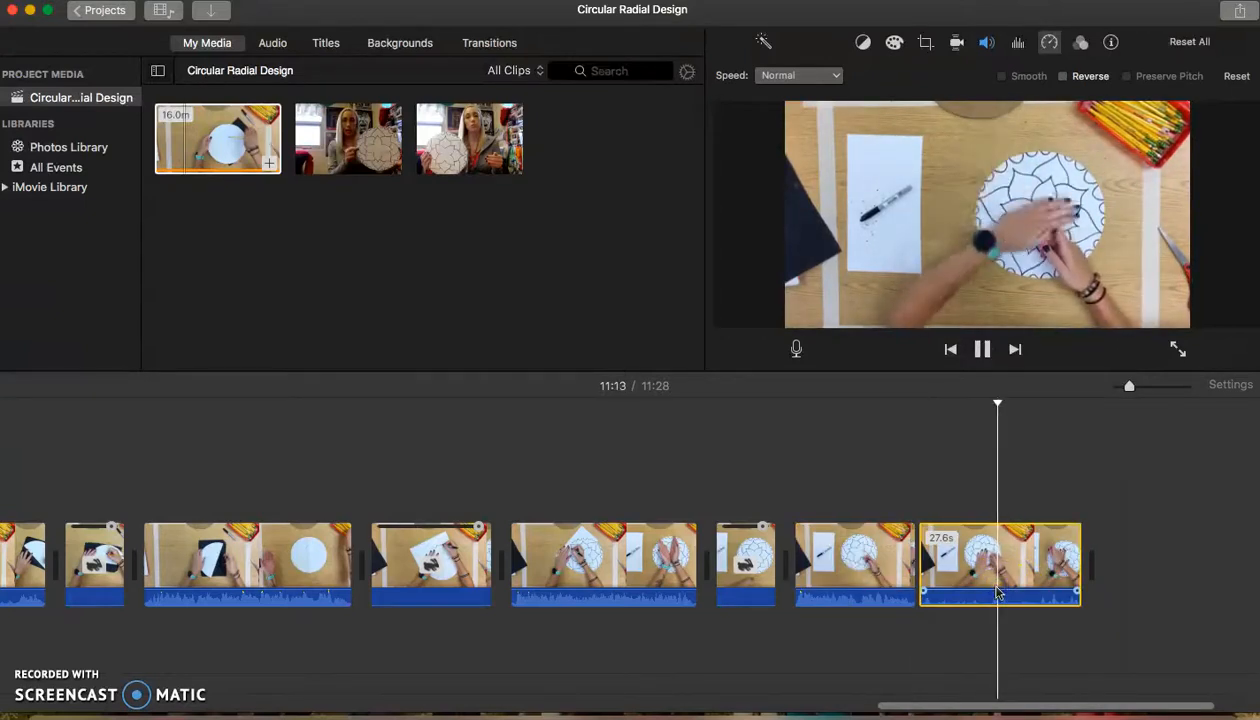
left_click(1049, 577)
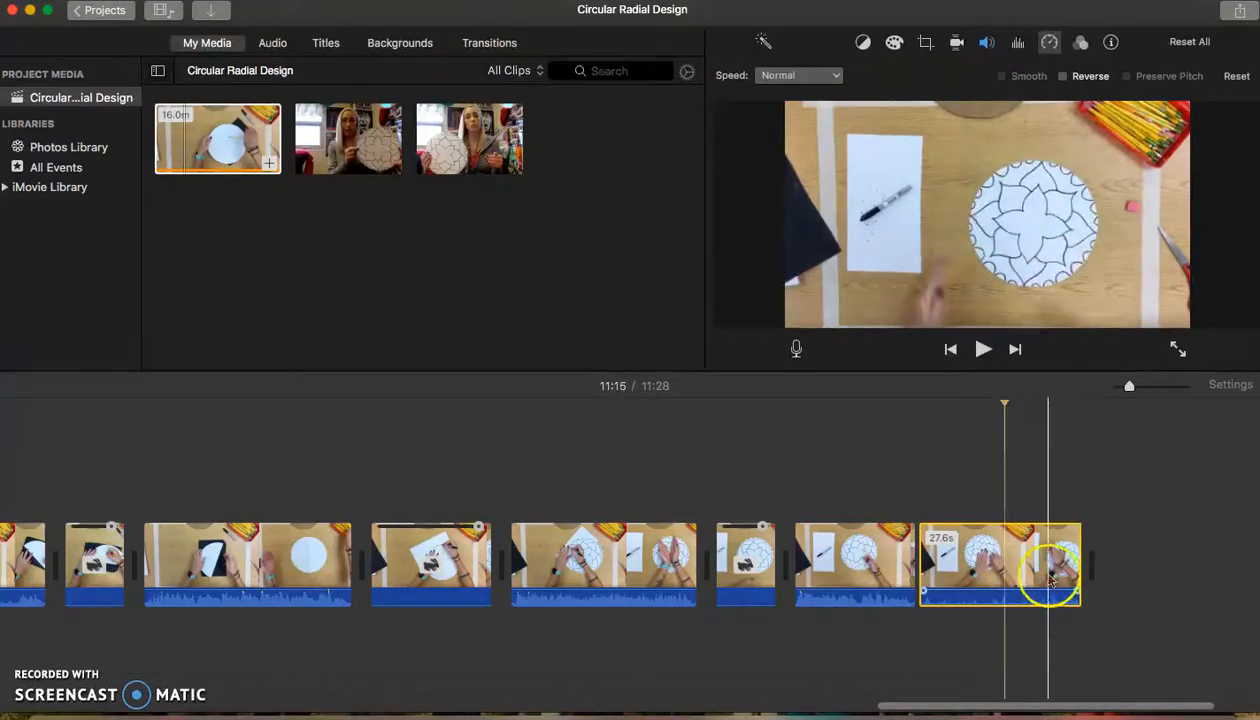
left_click_drag(1007, 591, 1008, 612)
left_click(986, 556)
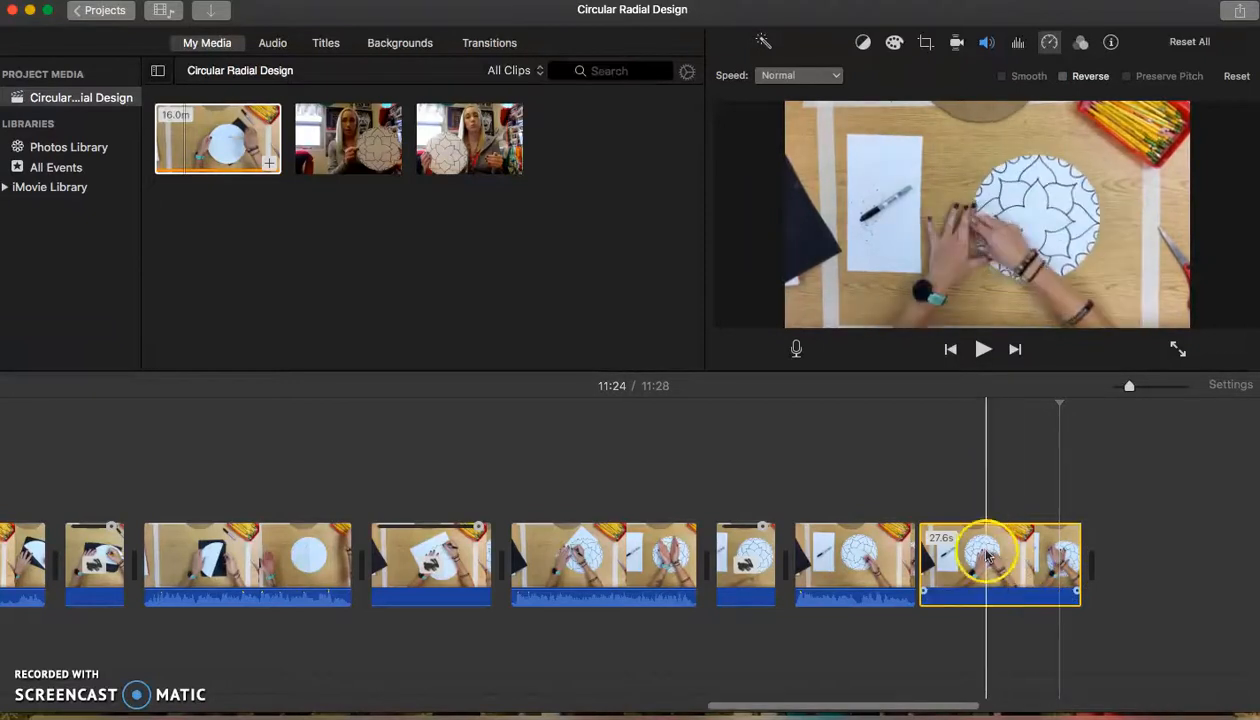
left_click(834, 76)
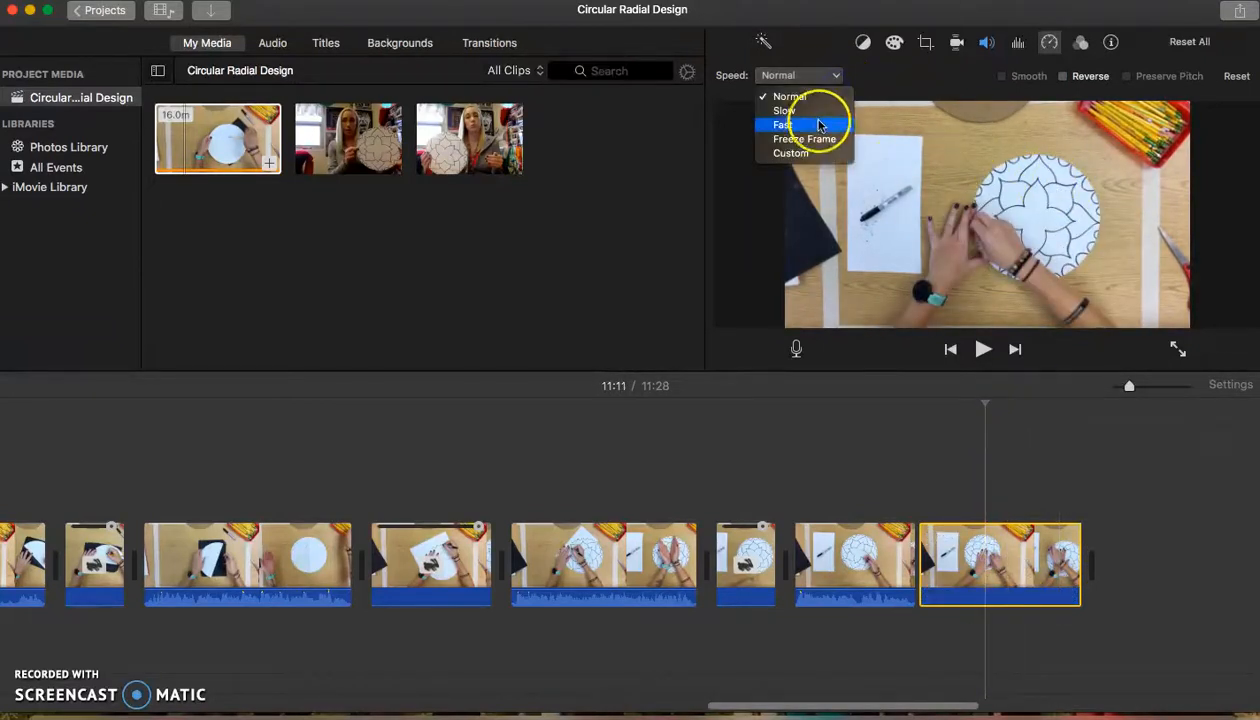
left_click(817, 125)
left_click(930, 76)
Review the whole timeline from beginning to end, checking the order of the normal-speed and sped-up segments.
left_click(665, 513)
scroll(700, 510, "left", 15)
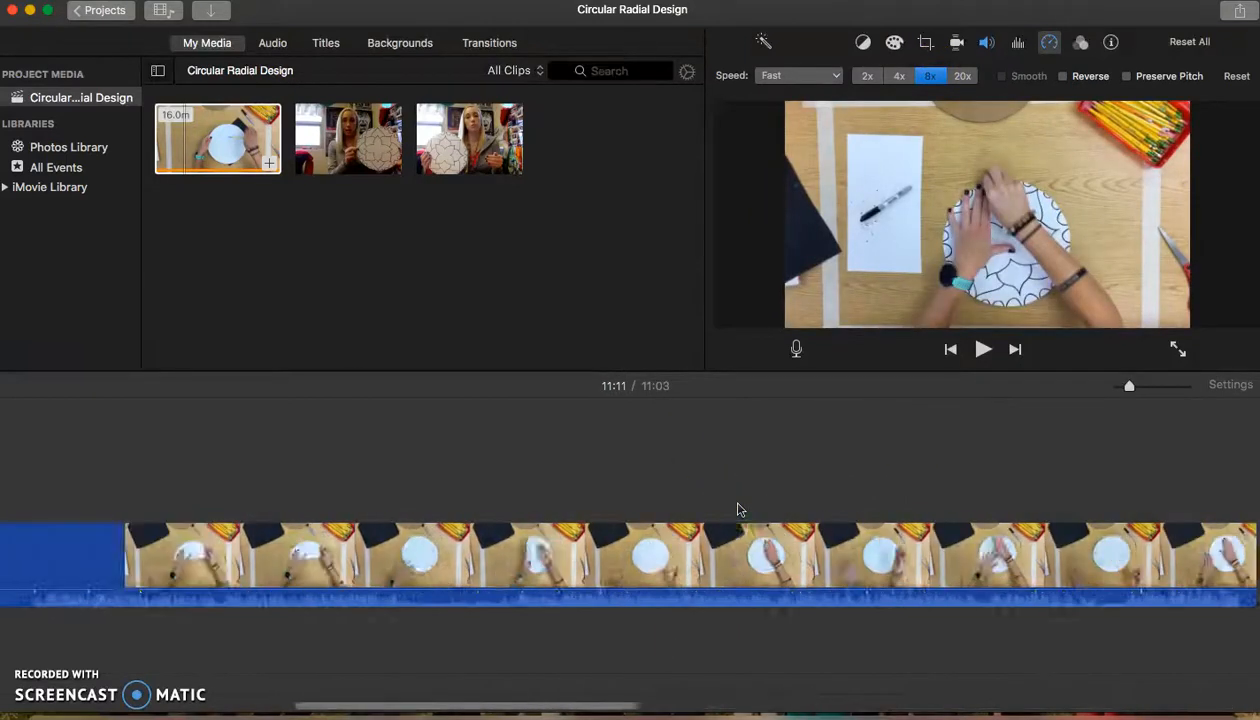
left_click_drag(619, 599, 562, 588)
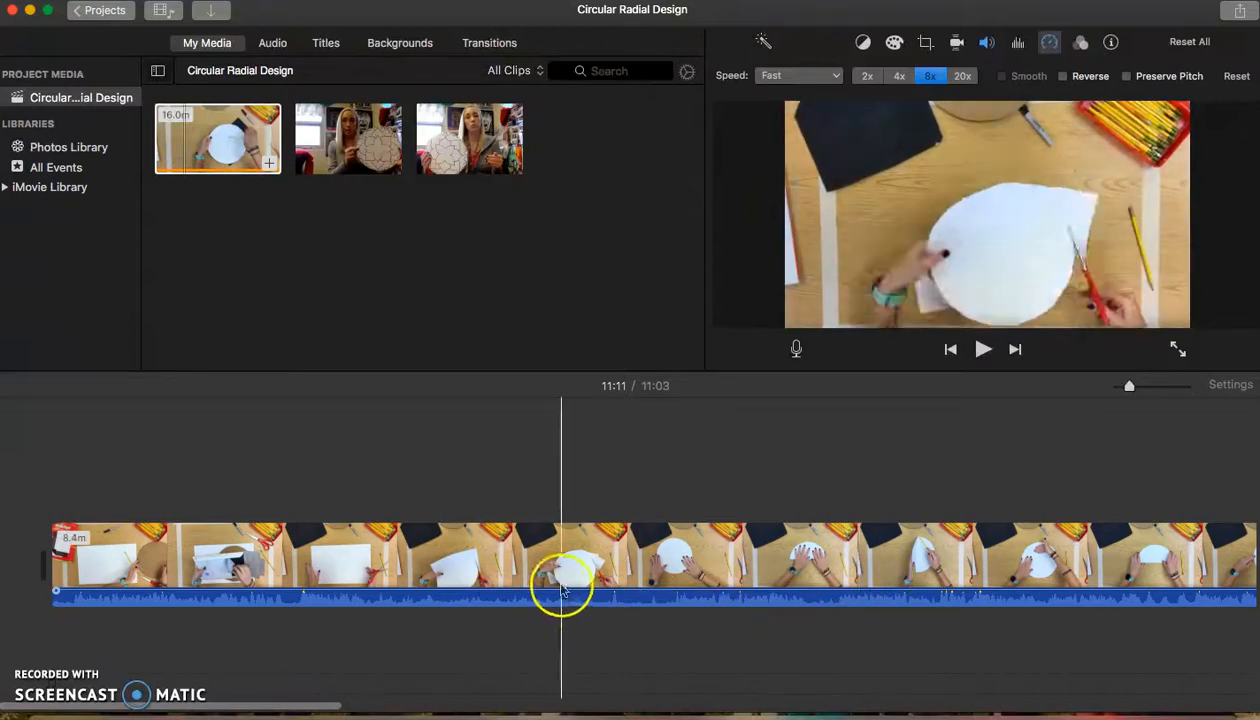
scroll(799, 596, "right", 4)
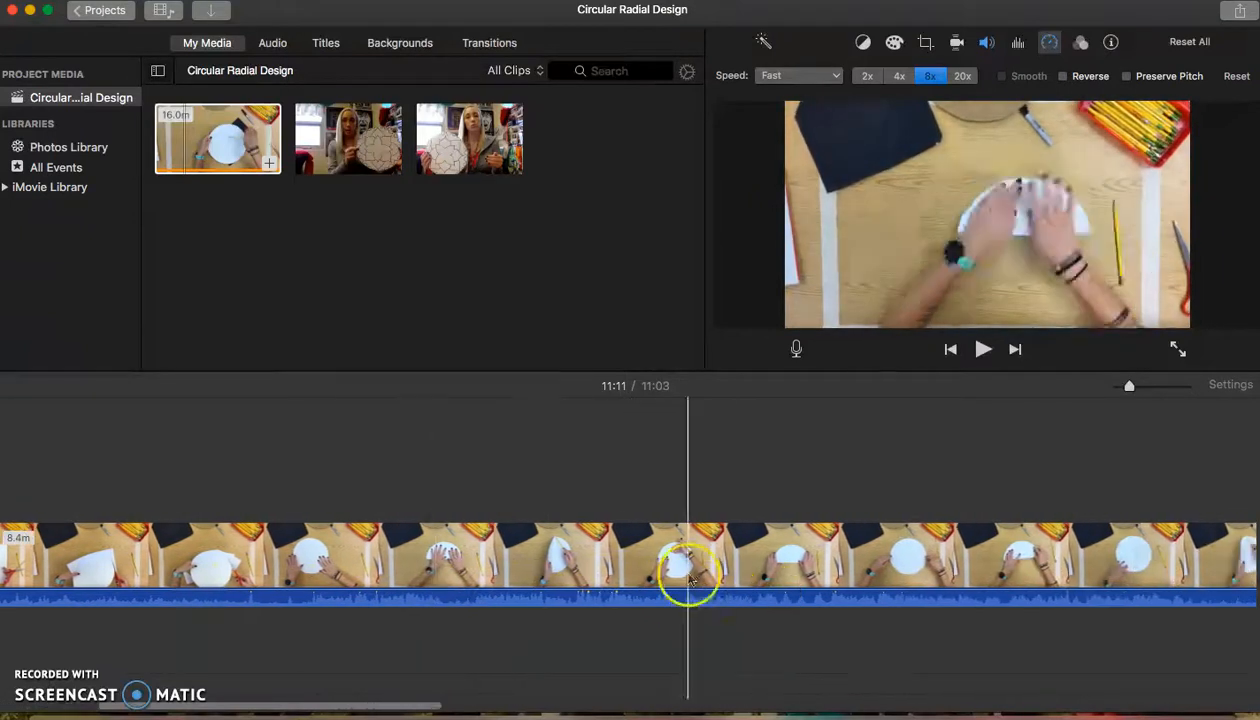
scroll(620, 420, "right", 20)
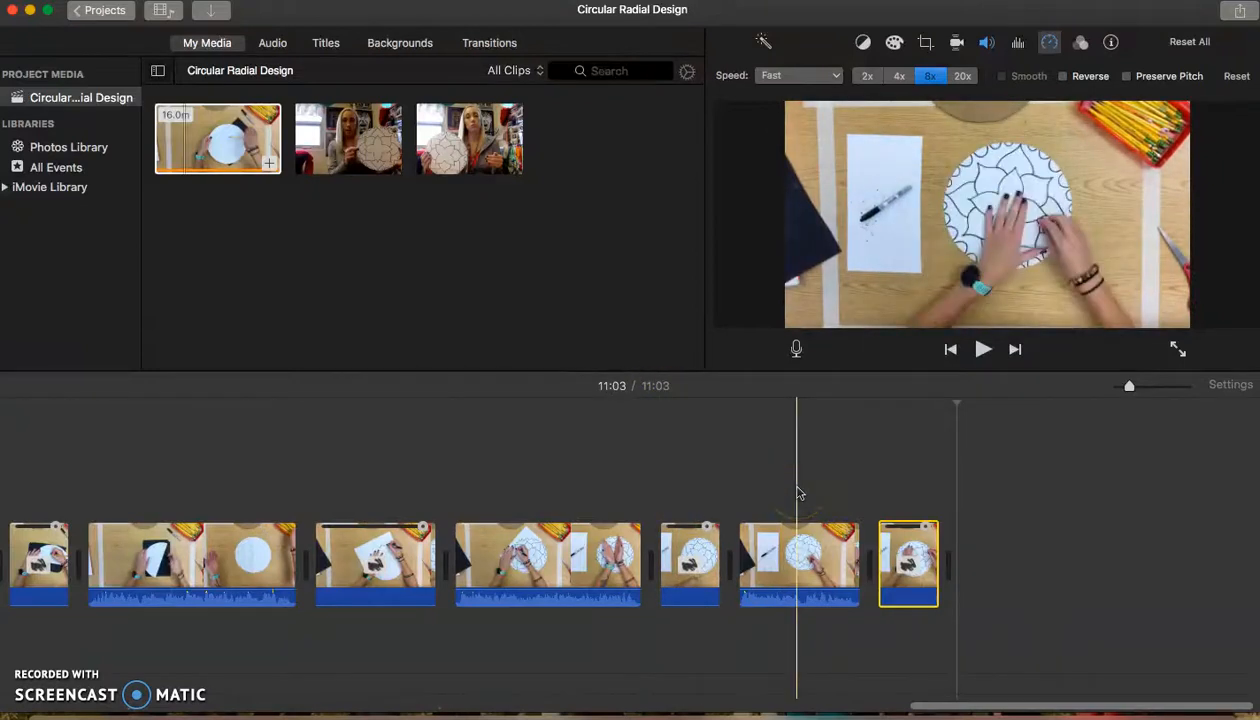
scroll(799, 492, "left", 20)
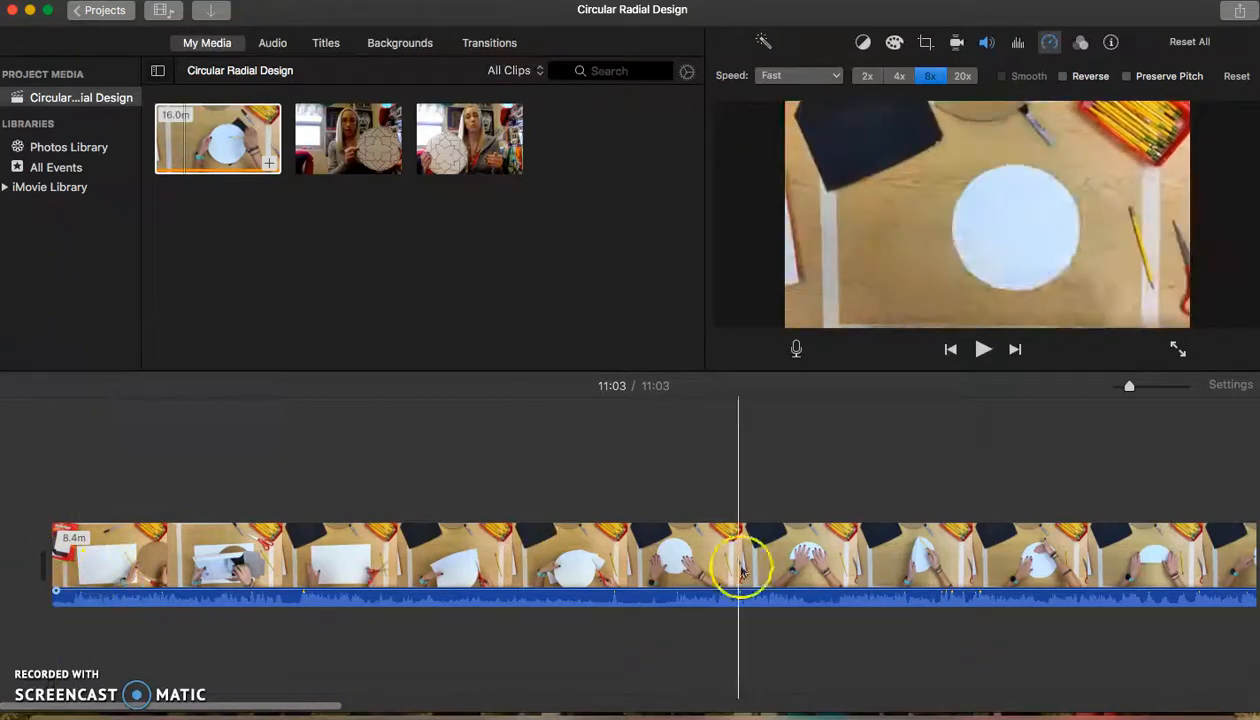
scroll(478, 528, "right", 5)
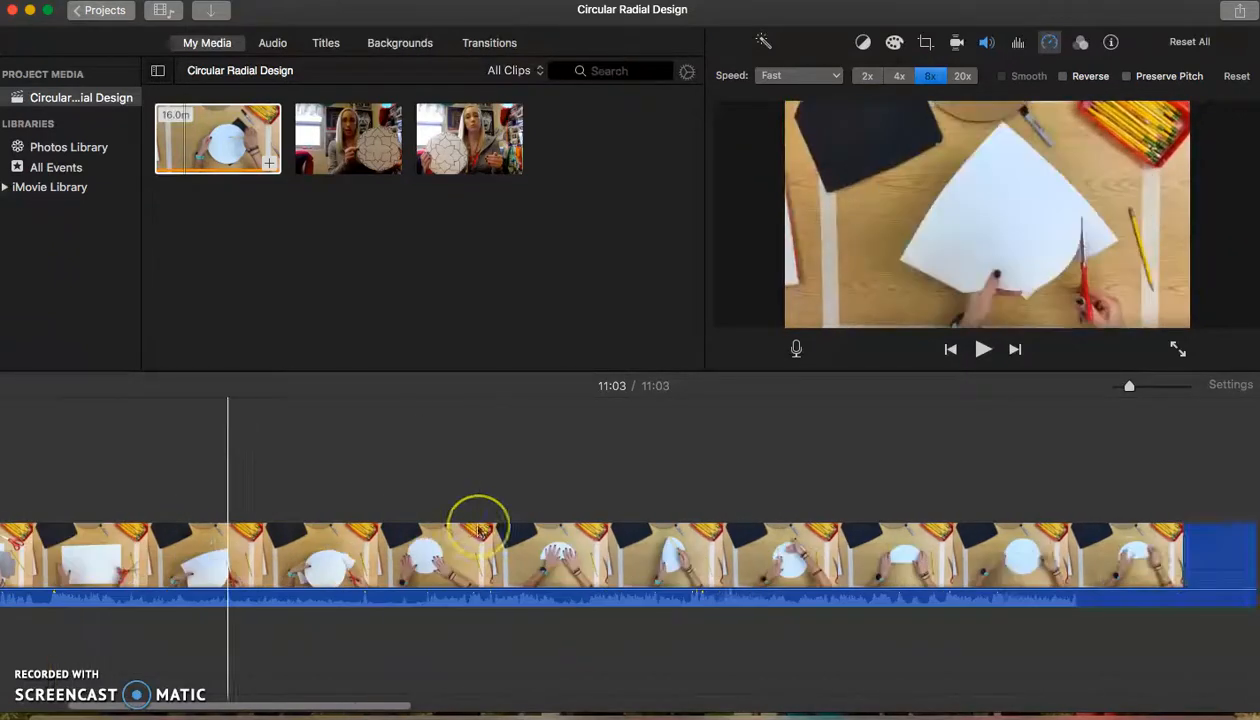
scroll(478, 528, "right", 10)
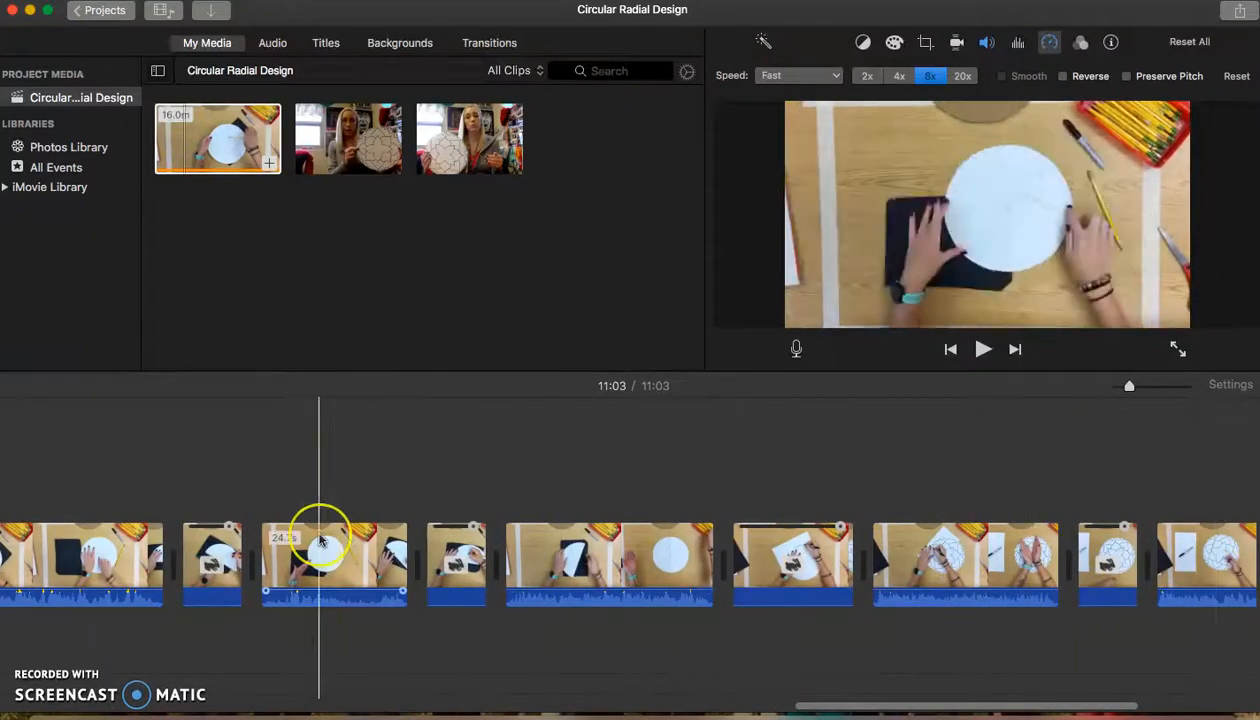
scroll(320, 539, "left", 1)
scroll(320, 539, "left", 15)
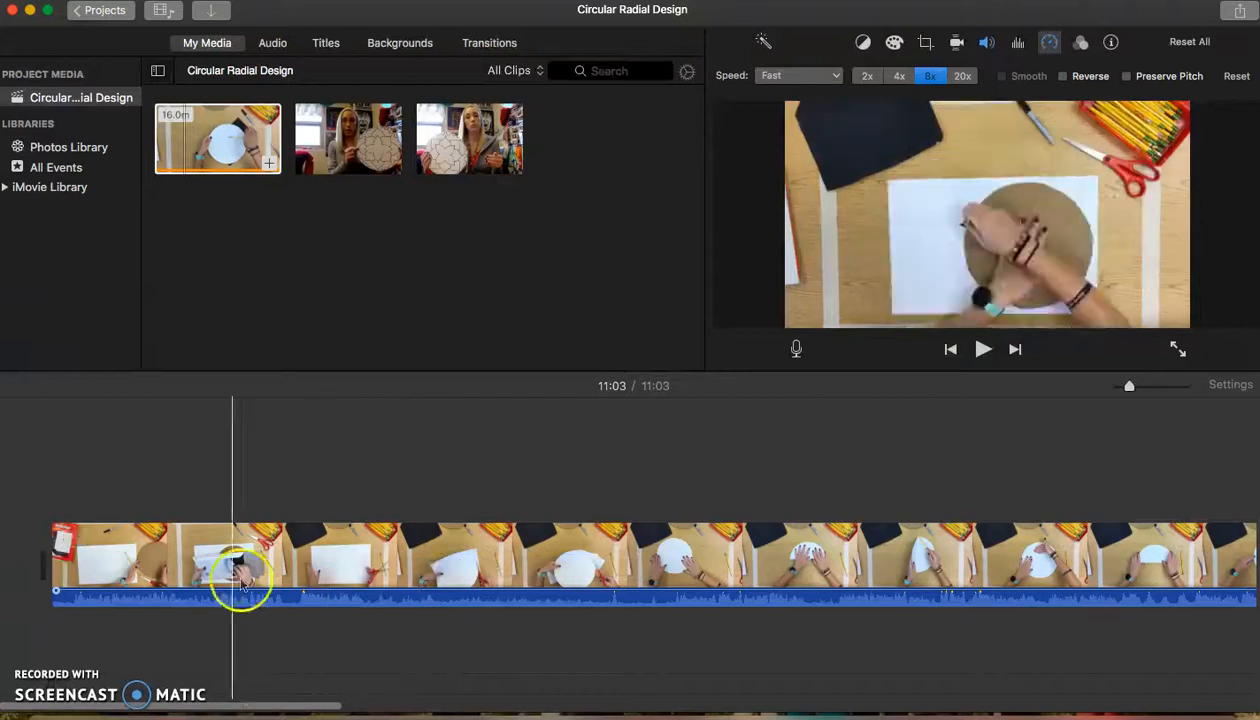
Preview the 45.8-second talking introduction in the project media and insert the whole clip at the beginning of the timeline.
left_click(330, 148)
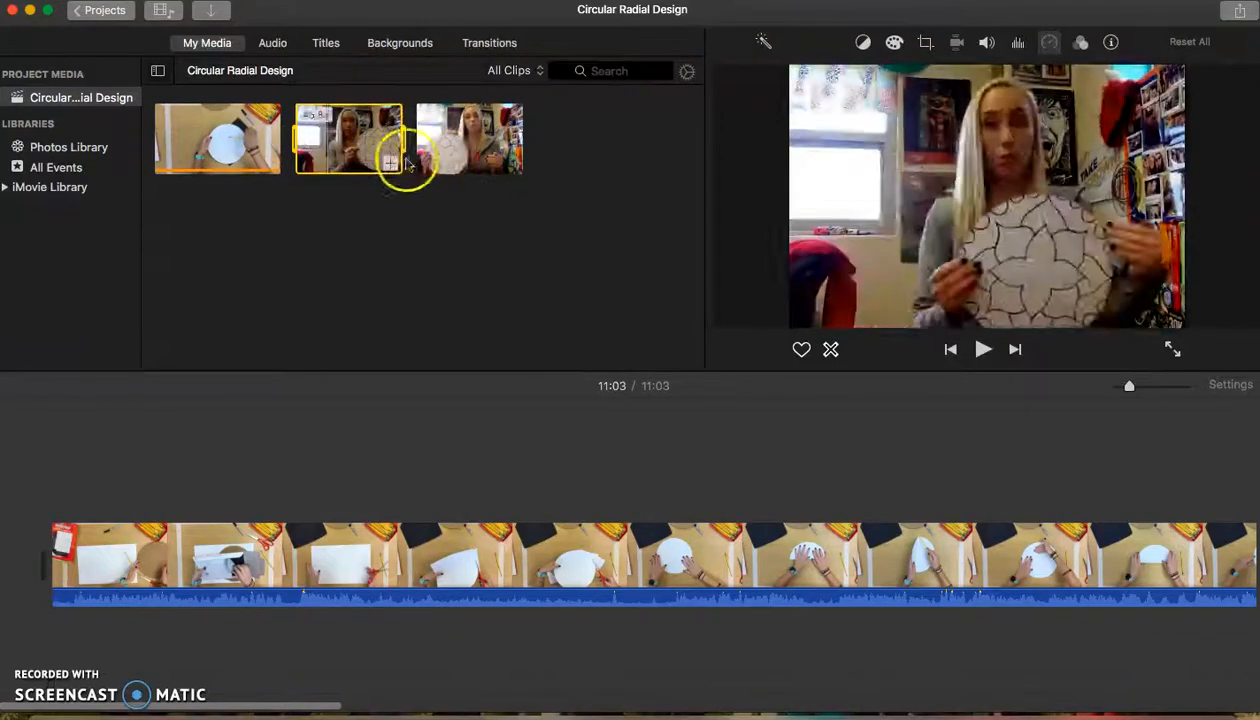
left_click(446, 511)
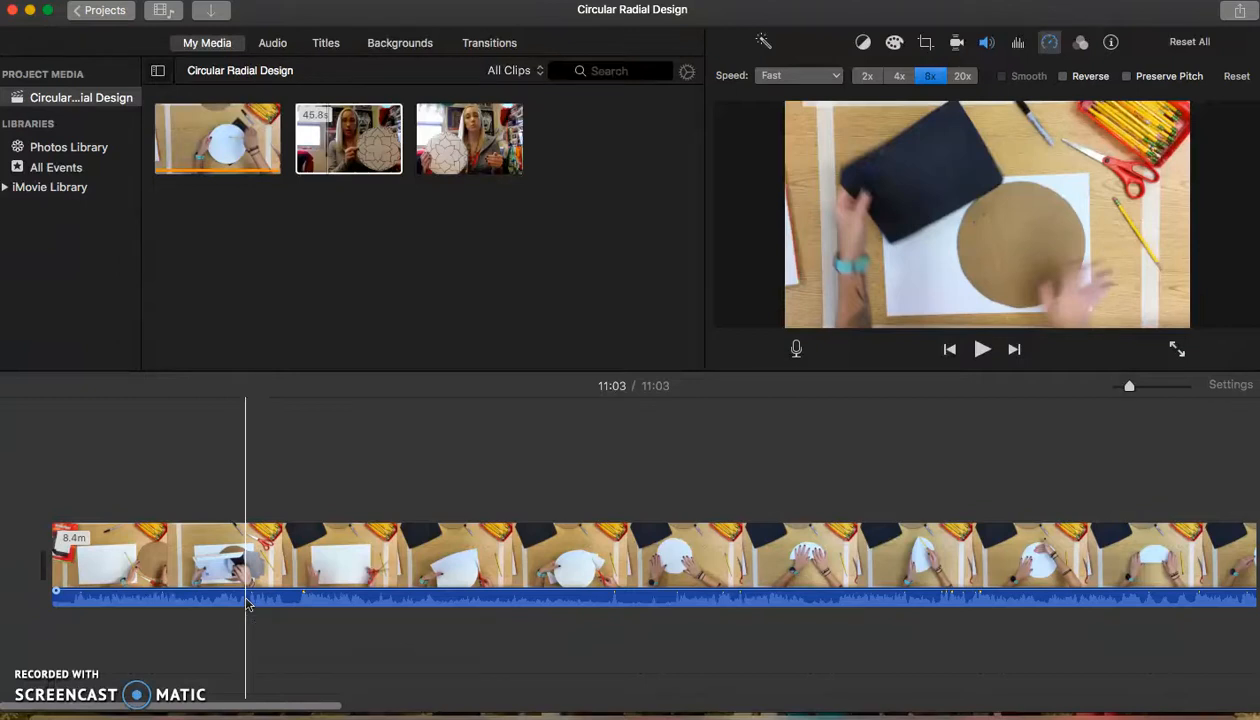
left_click_drag(248, 603, 615, 565)
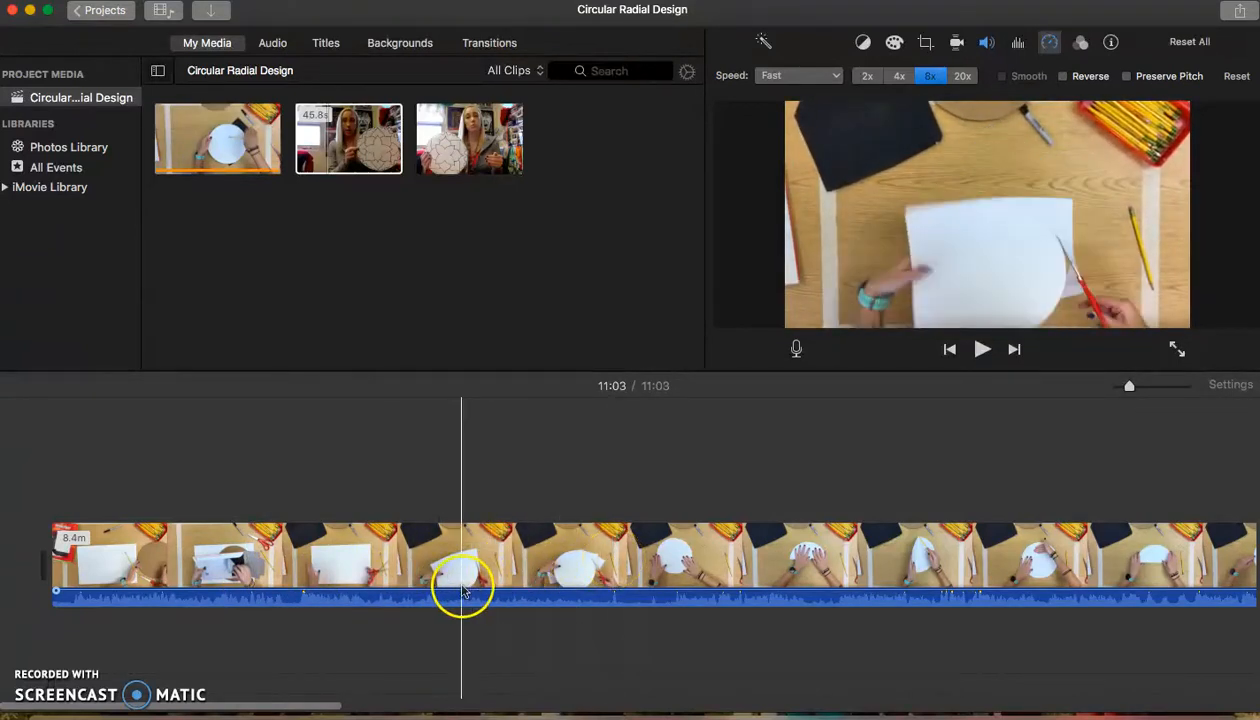
left_click(334, 156)
left_click(304, 134)
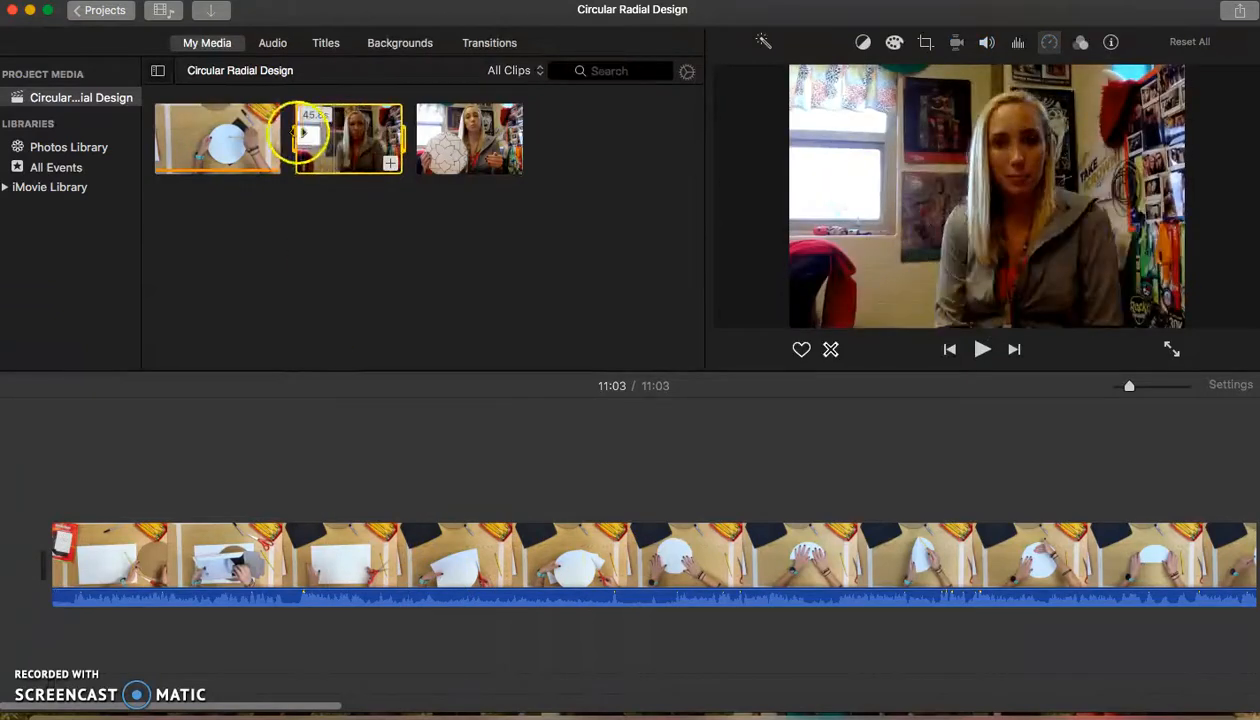
left_click(305, 140)
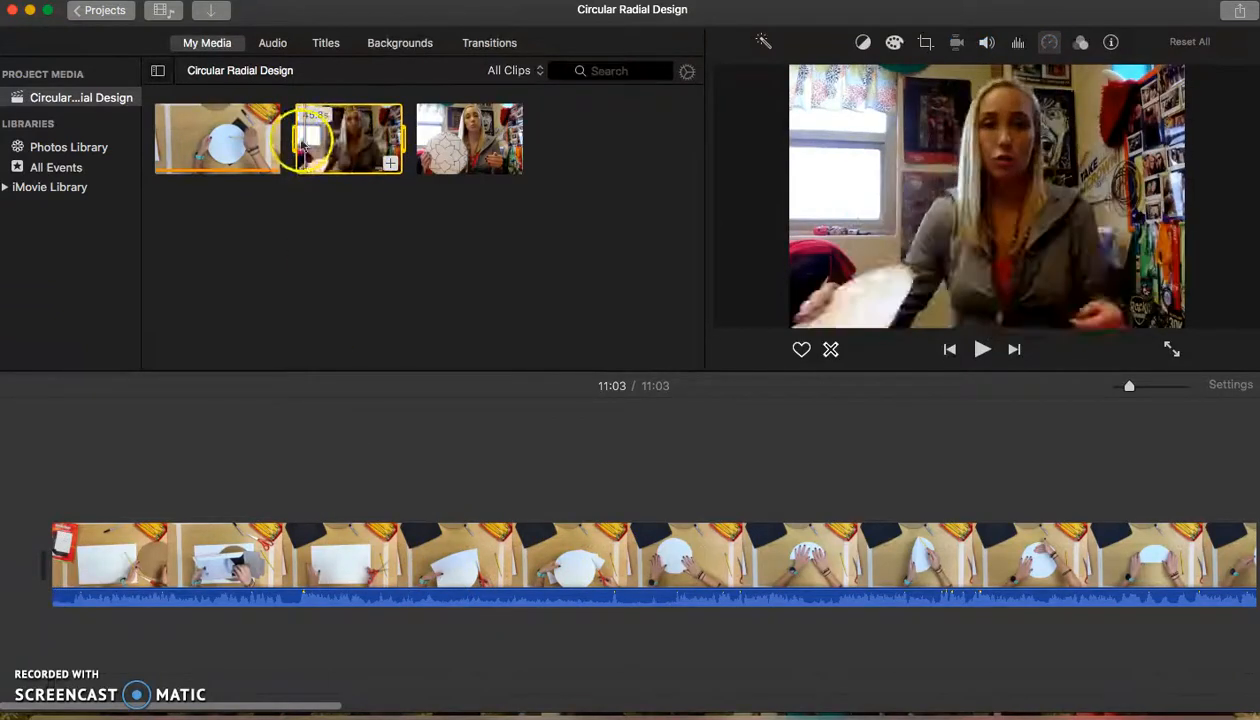
key("space")
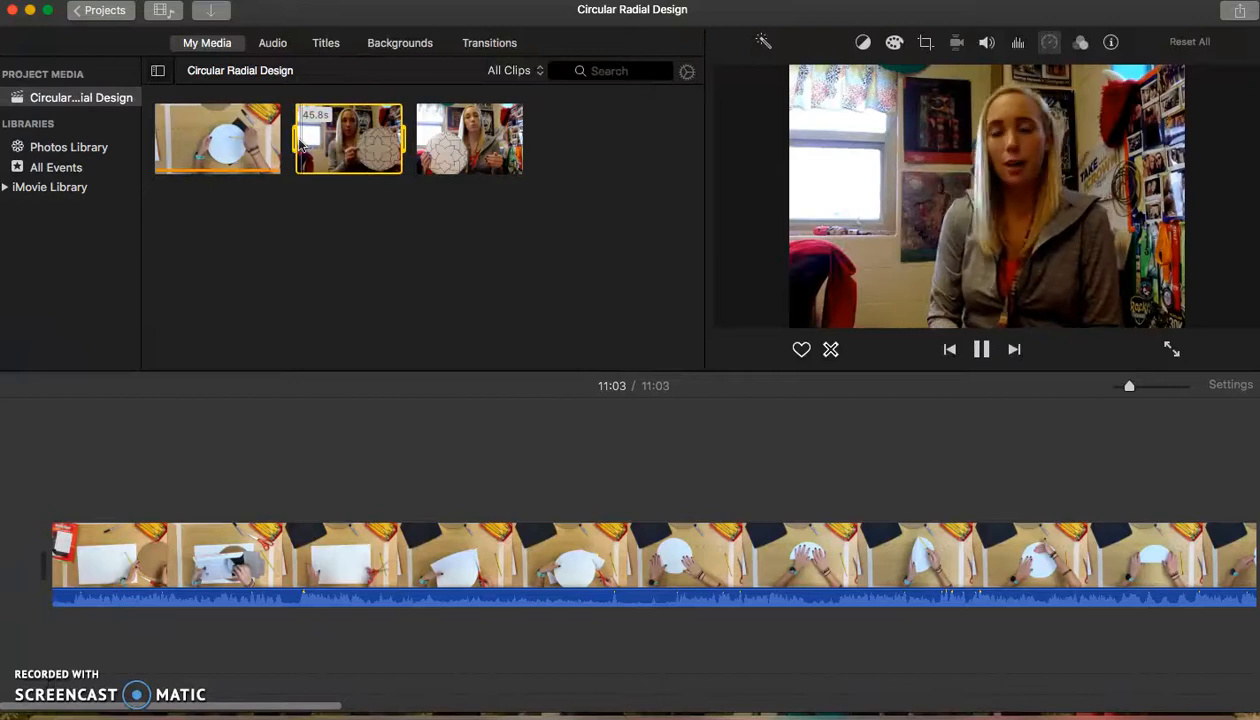
scroll(419, 503, "left", 1)
left_click_drag(348, 143, 24, 576)
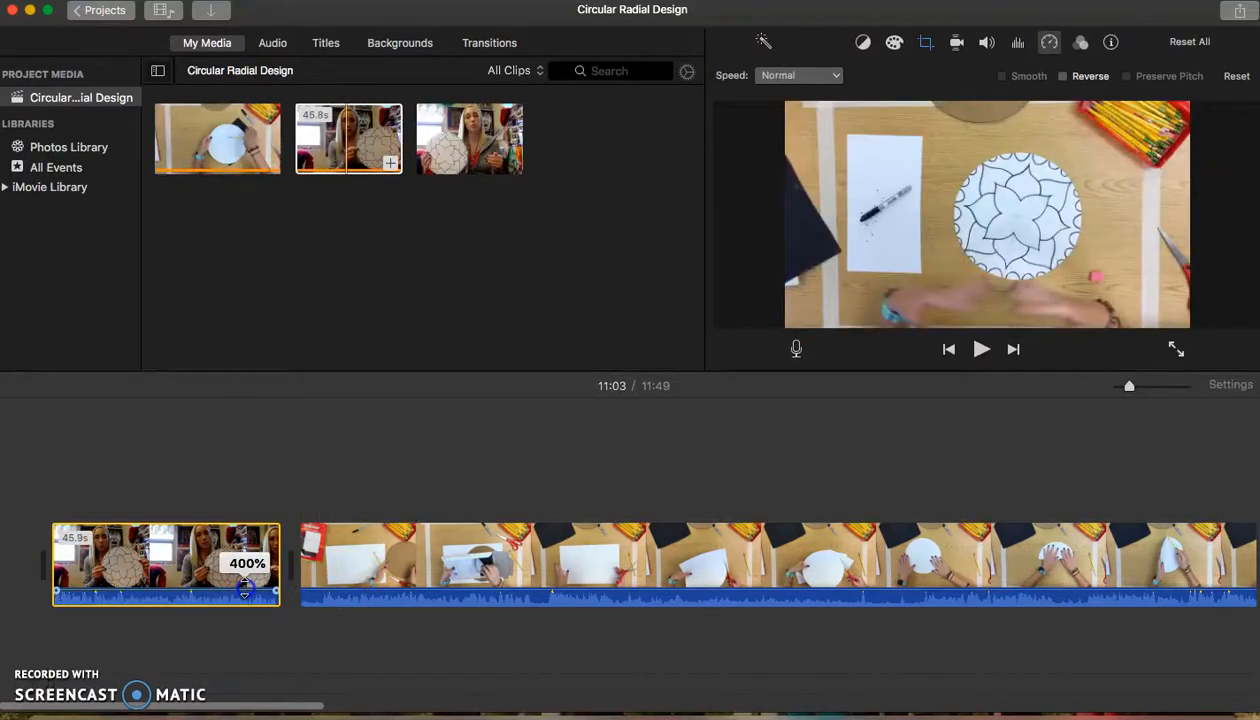
Play a few seconds of the introduction clip on the timeline, starting at about 0:04.
left_click(93, 585)
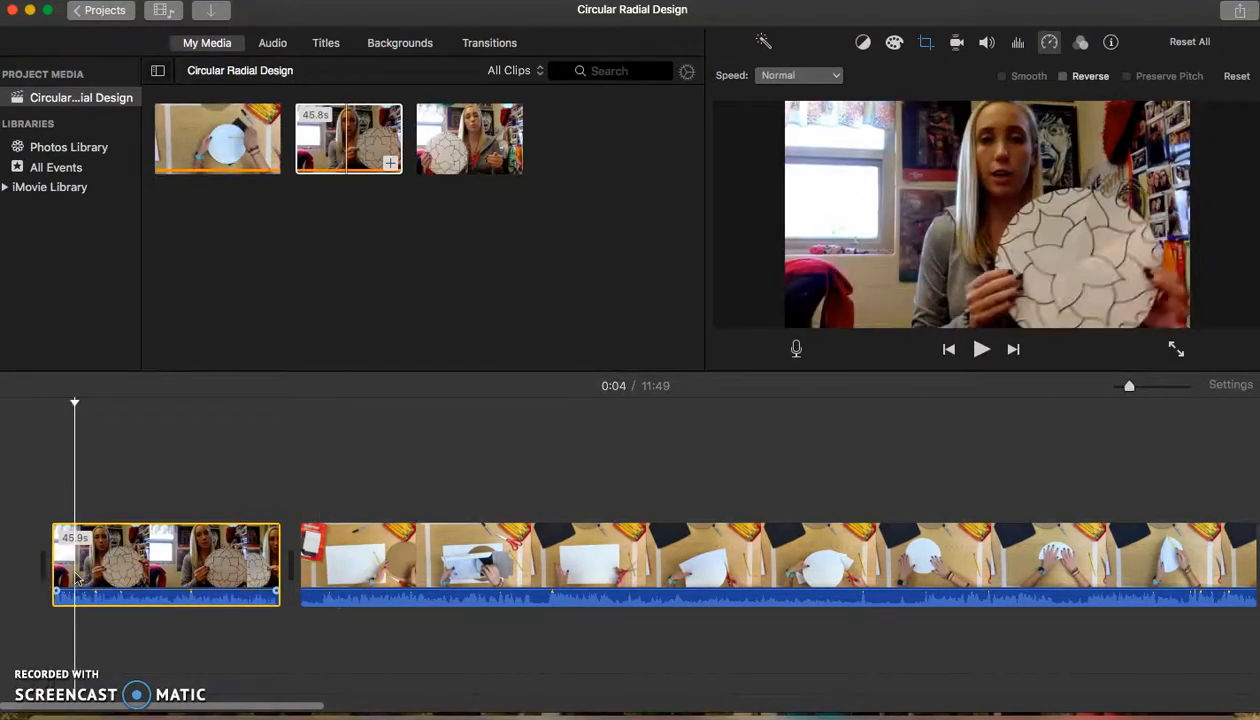
key("space")
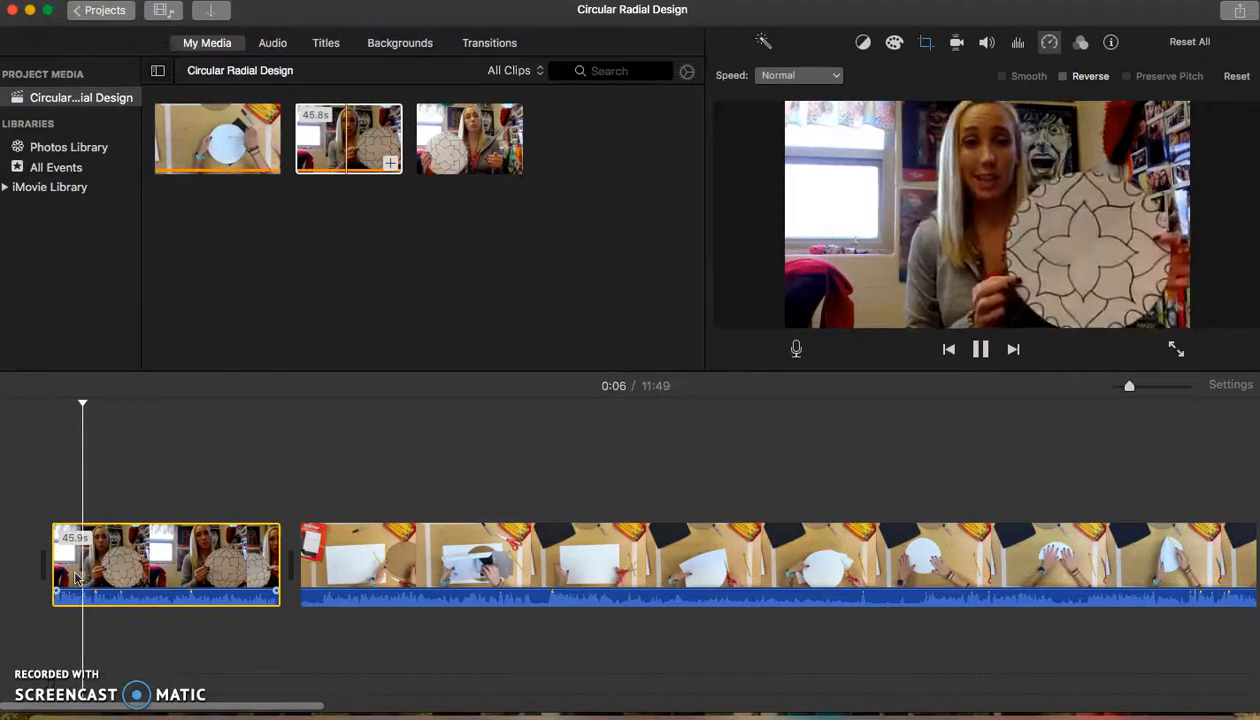
key("space")
Add the 28.7-second talking clip from the project media to the end of the timeline, after the last sped-up segment.
scroll(75, 577, "right", 10)
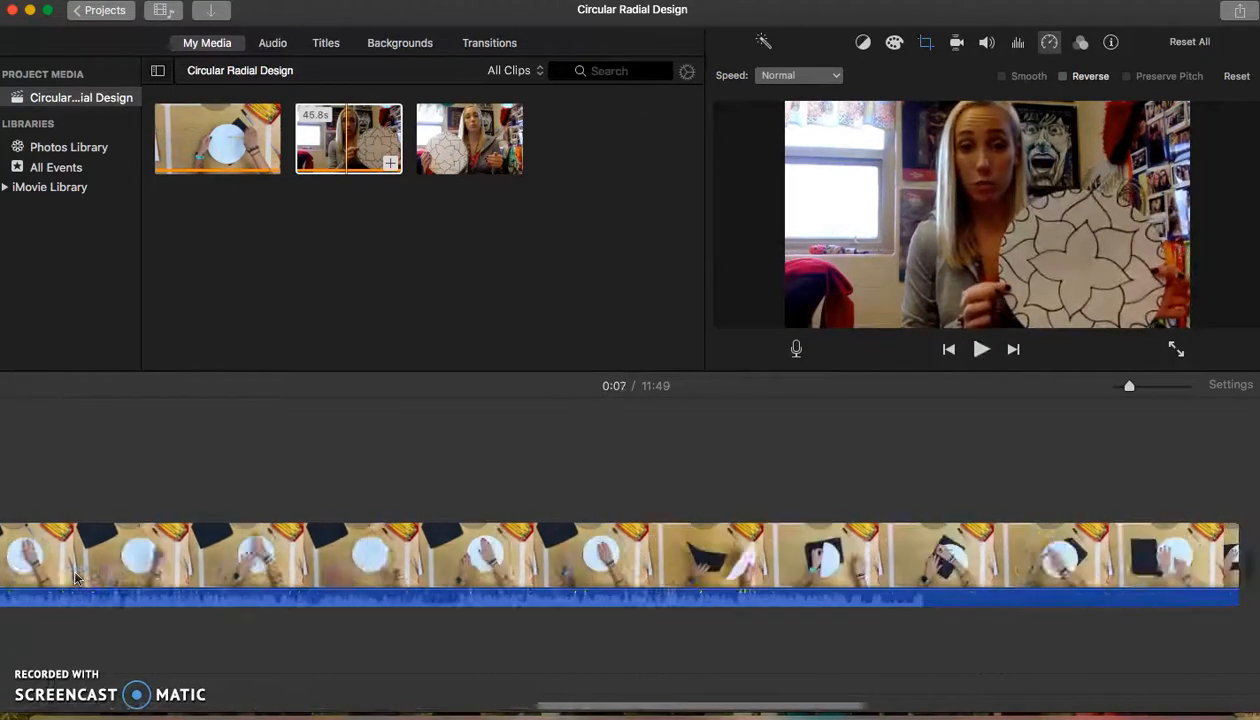
scroll(75, 577, "right", 15)
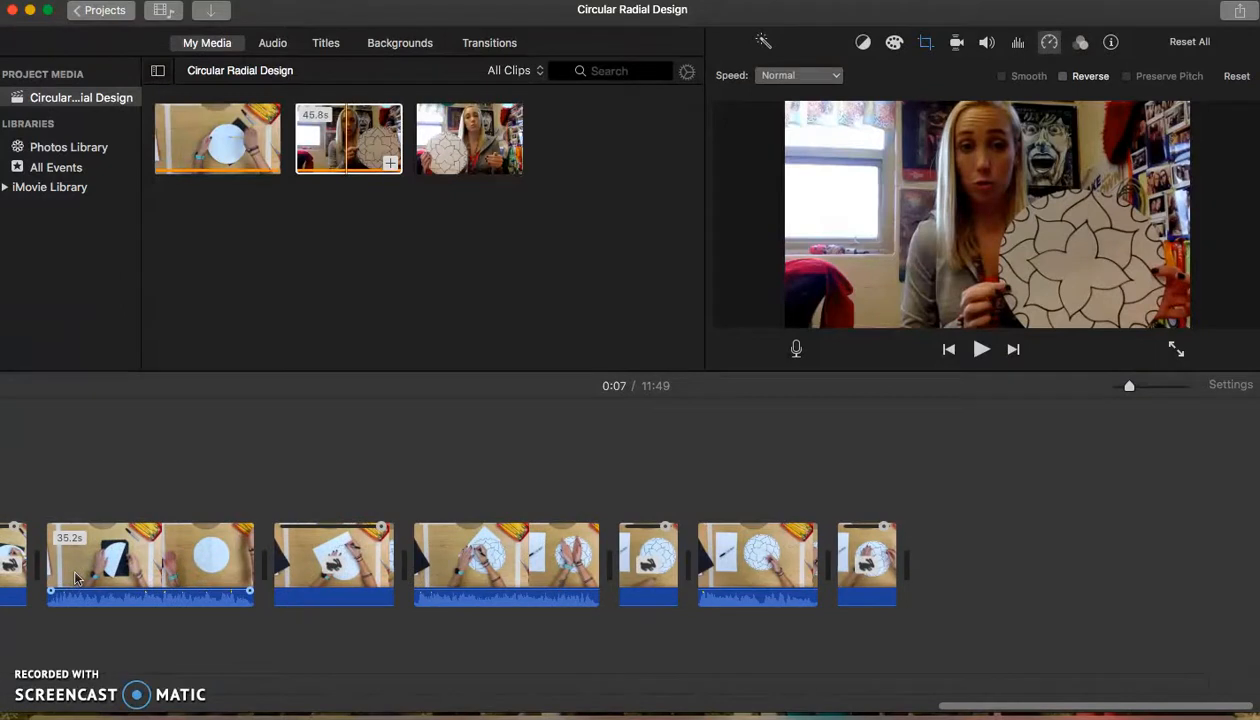
left_click_drag(473, 130, 988, 570)
left_click(993, 588)
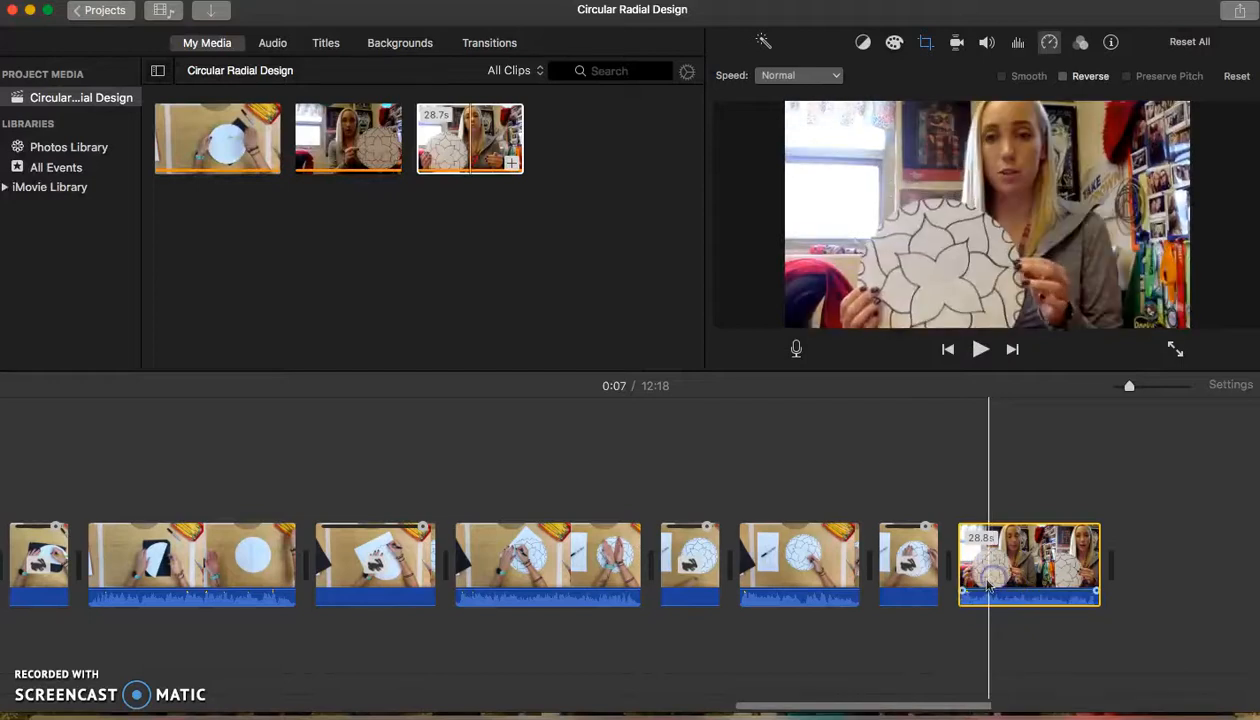
Add a Fade to White transition between the introduction clip and the first drawing clip, and play it back.
scroll(729, 519, "left", 10)
scroll(729, 519, "left", 5)
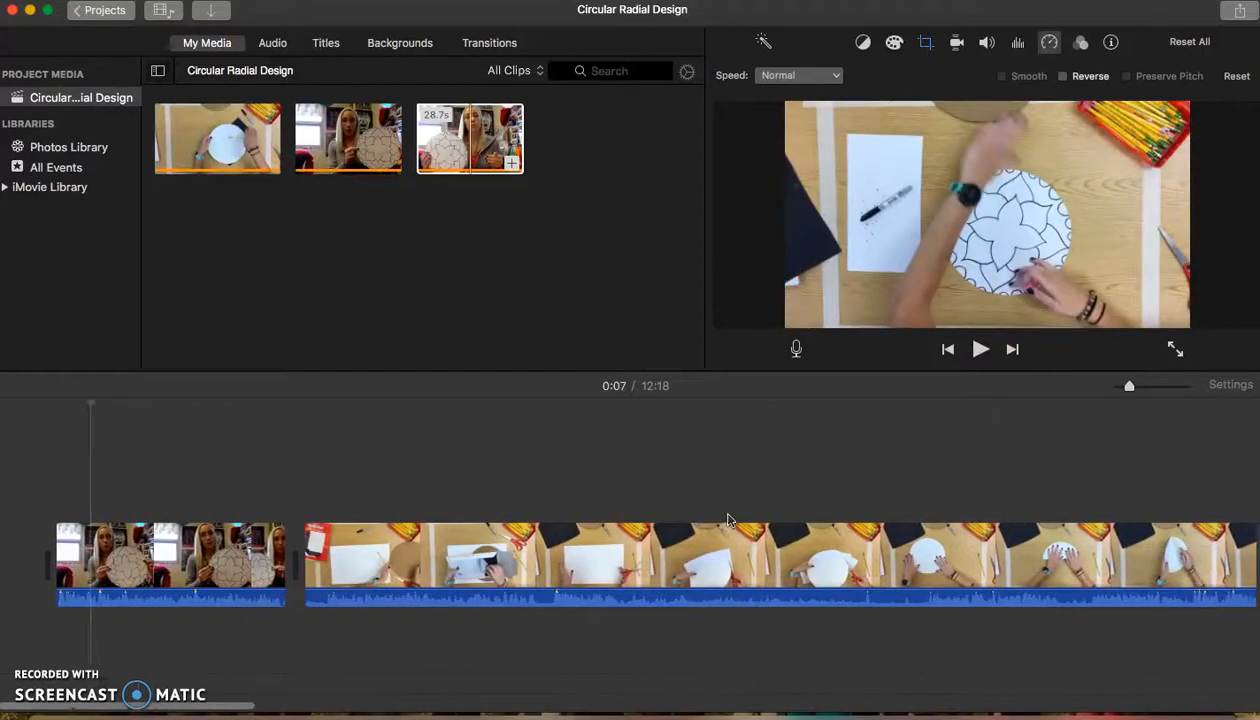
left_click(270, 579)
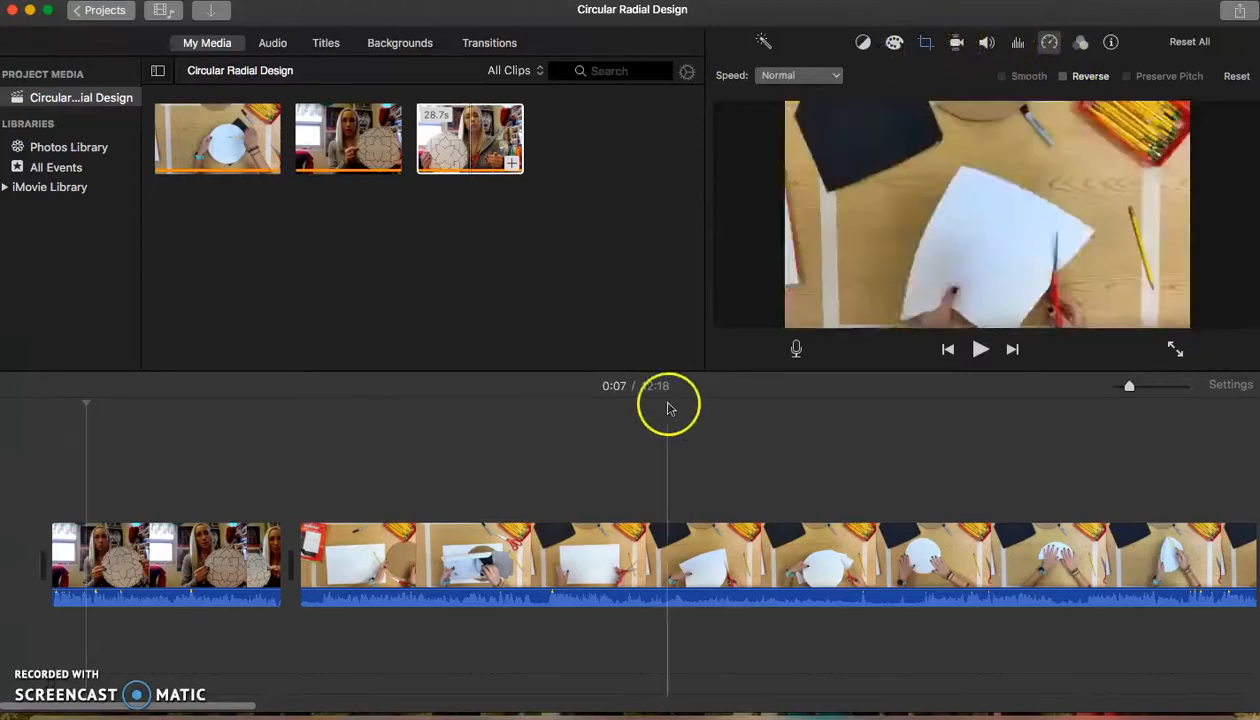
left_click(274, 522)
left_click(423, 210)
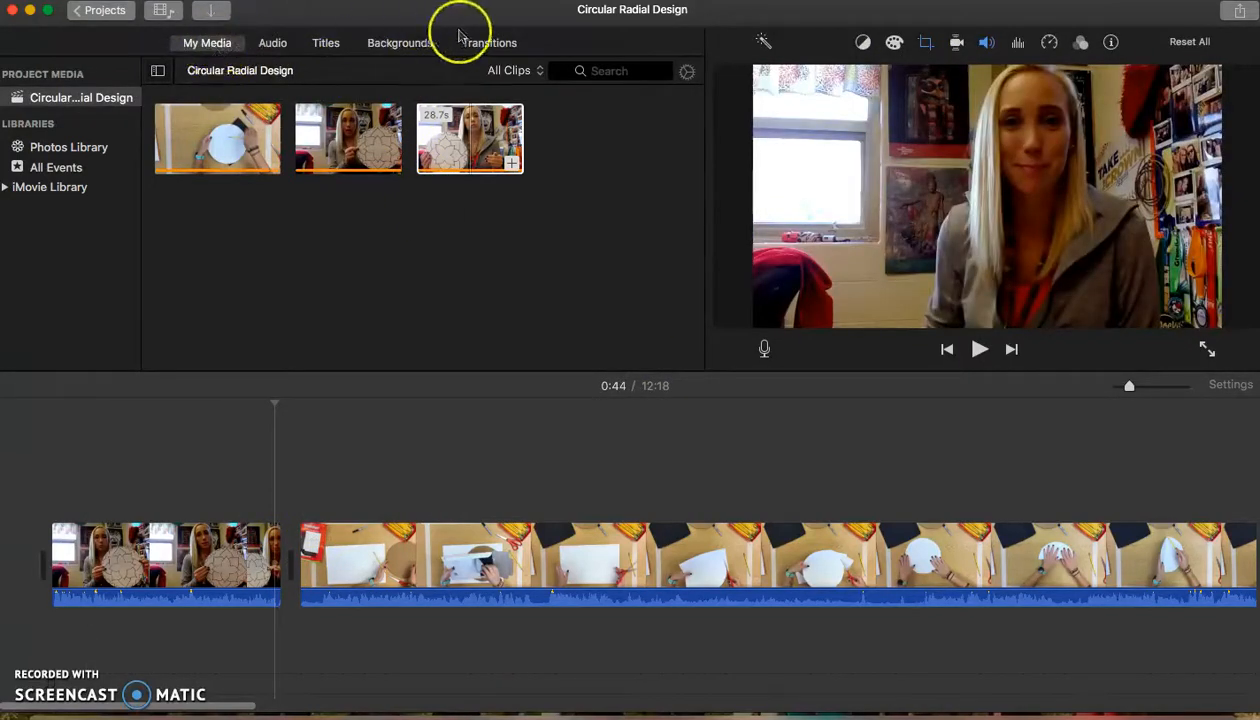
left_click(488, 44)
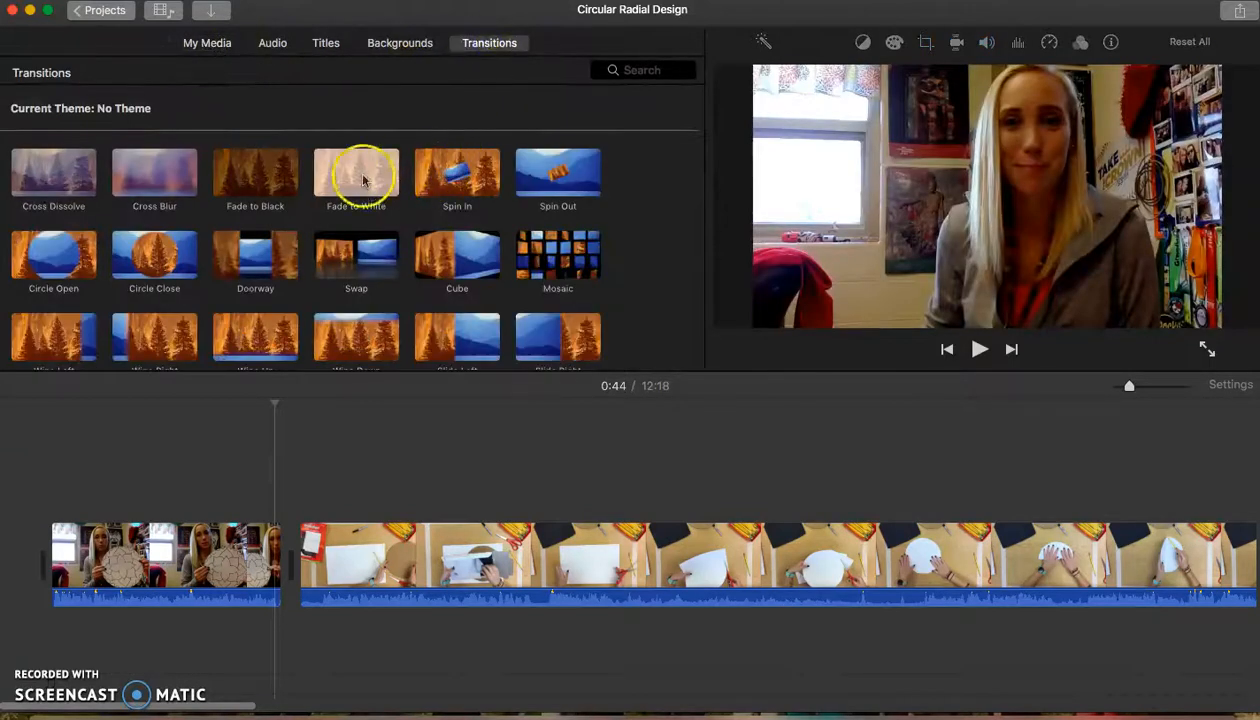
left_click(363, 180)
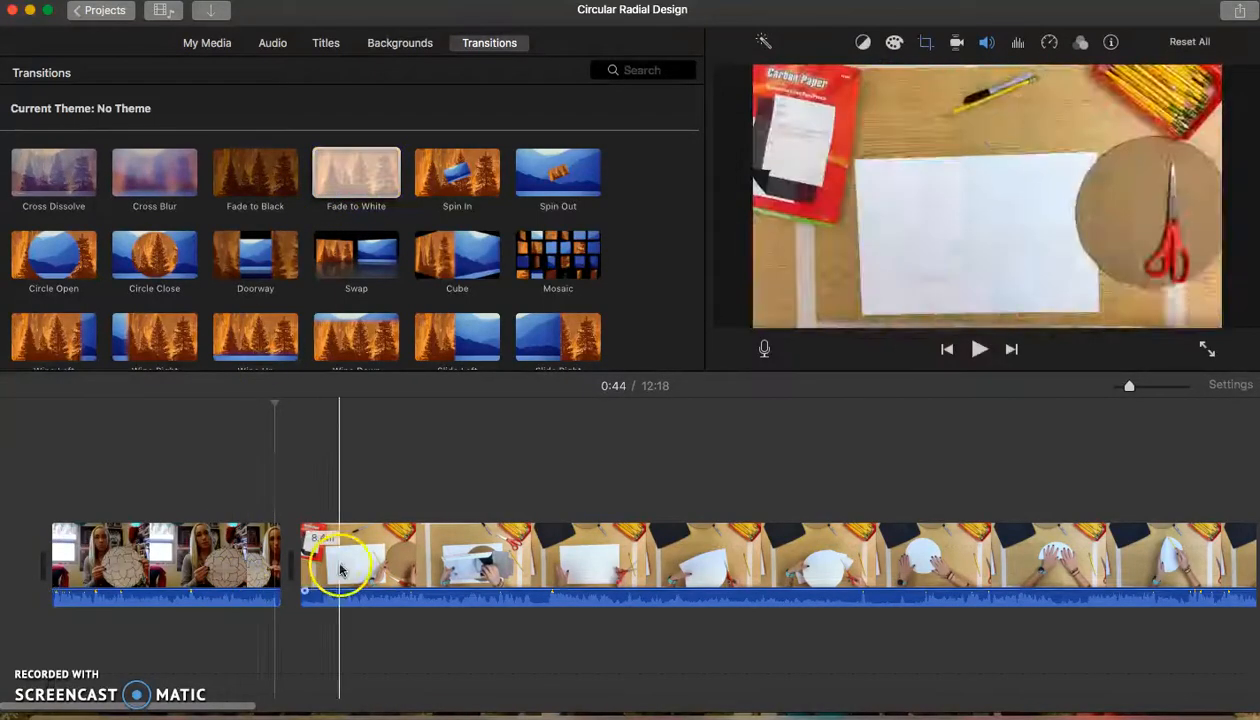
left_click_drag(335, 220, 282, 566)
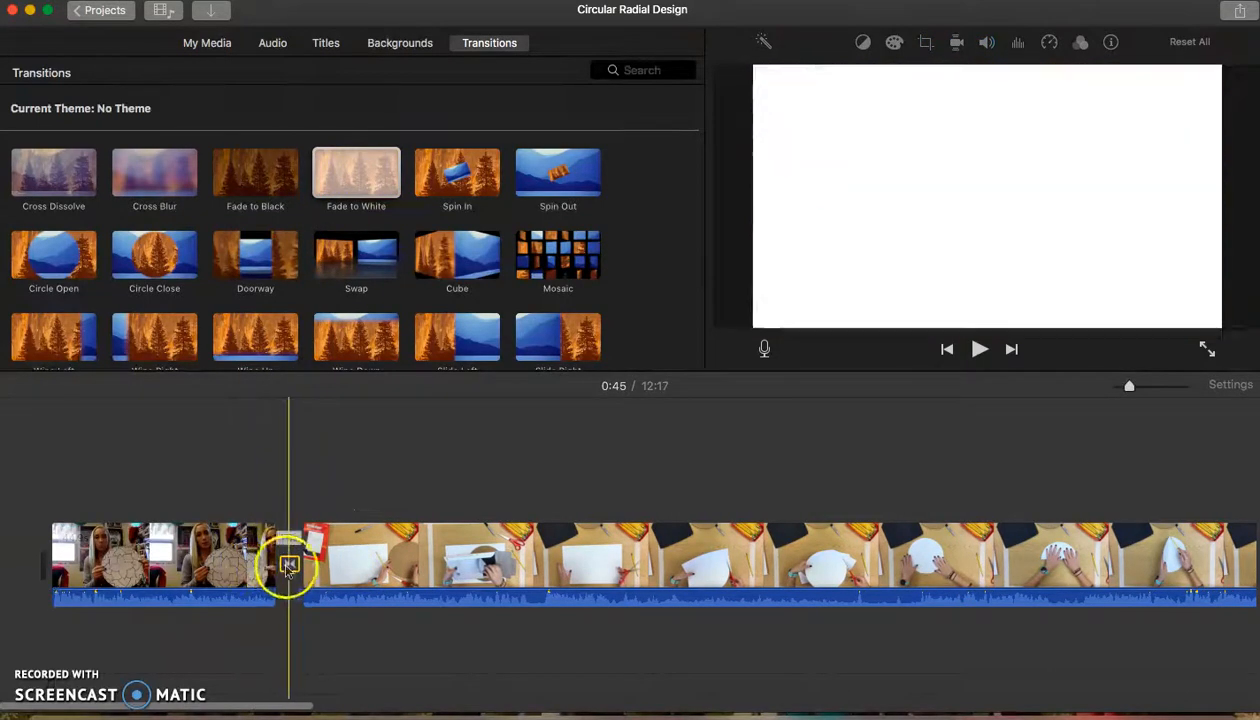
left_click(259, 570)
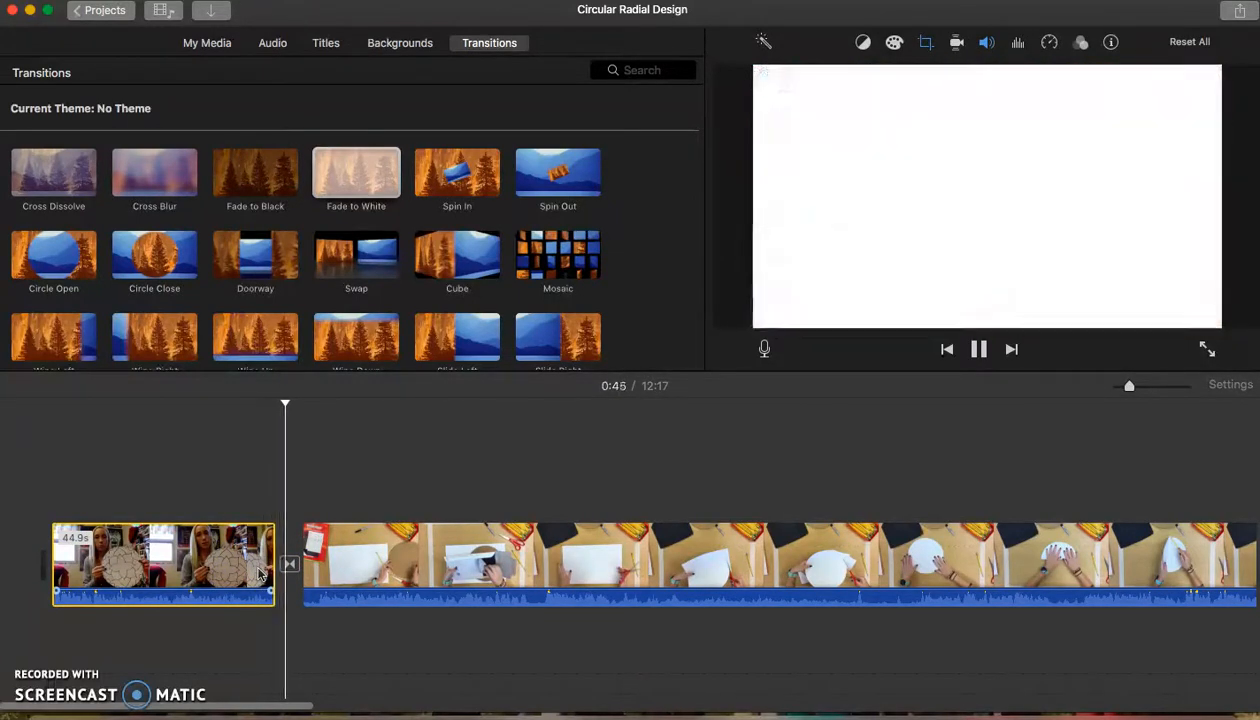
Add a Fade to White transition before the closing talking clip and a Fade to Black transition after it.
key("space")
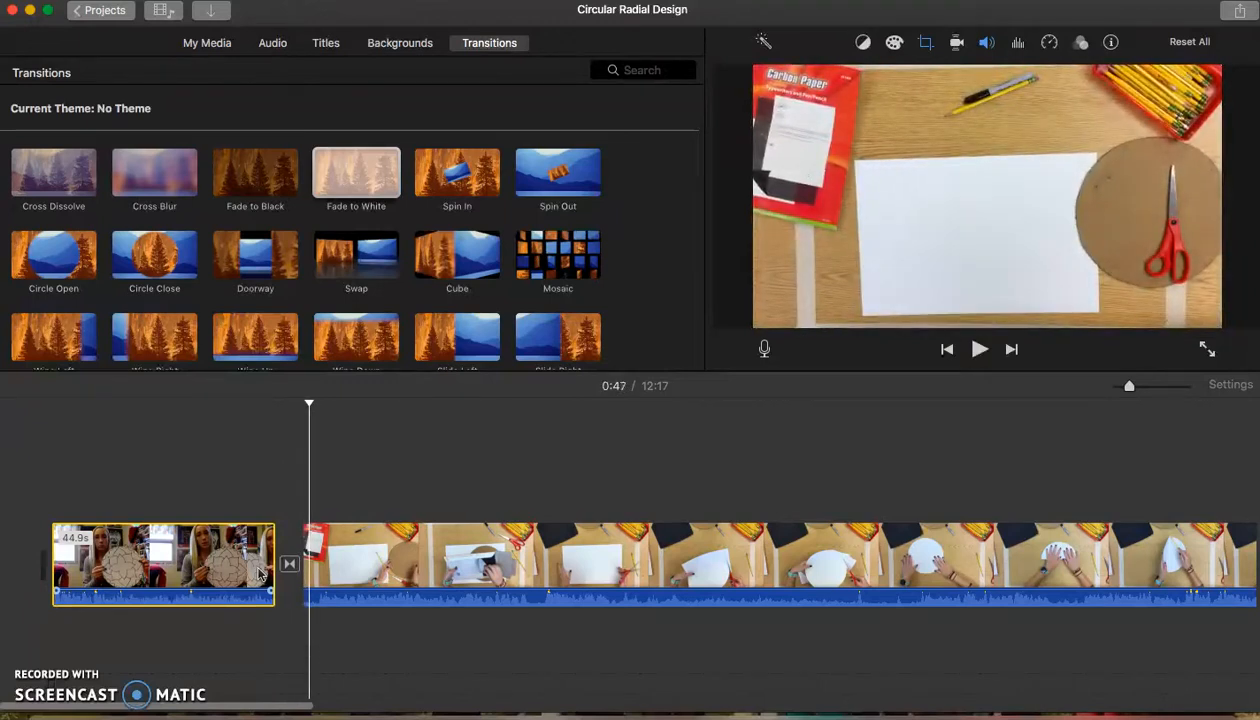
scroll(258, 573, "right", 15)
left_click(350, 325)
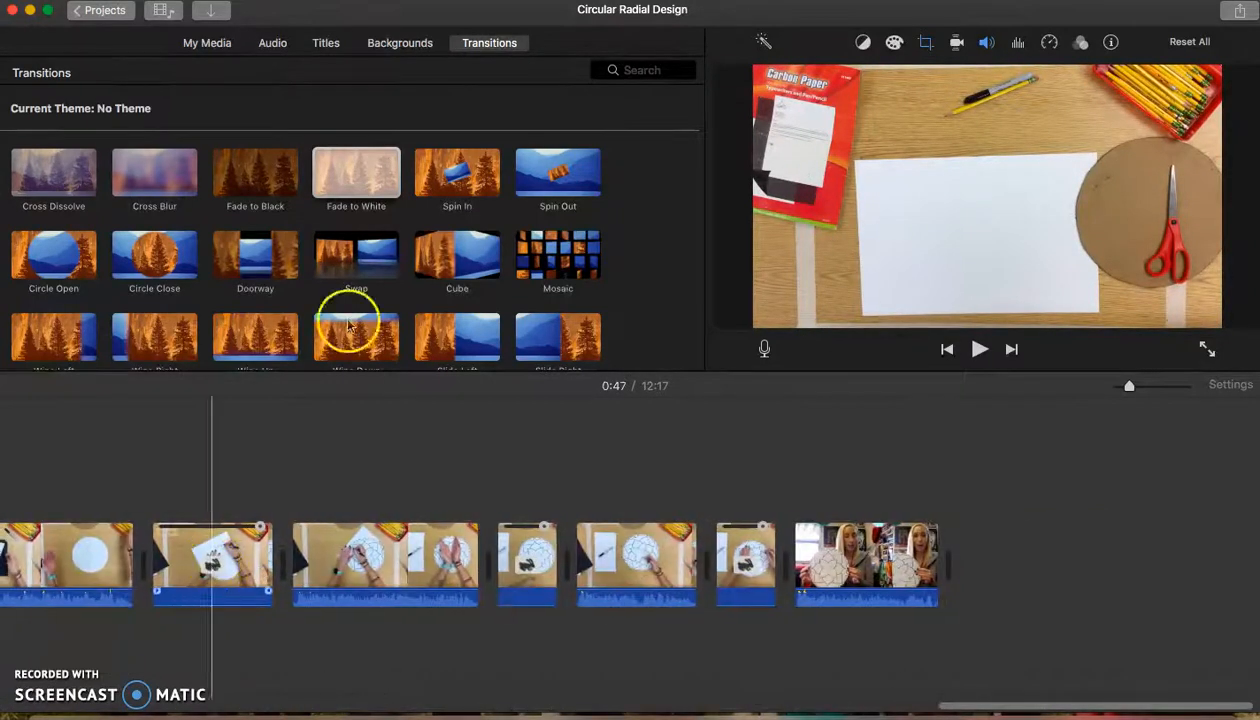
left_click_drag(375, 180, 787, 562)
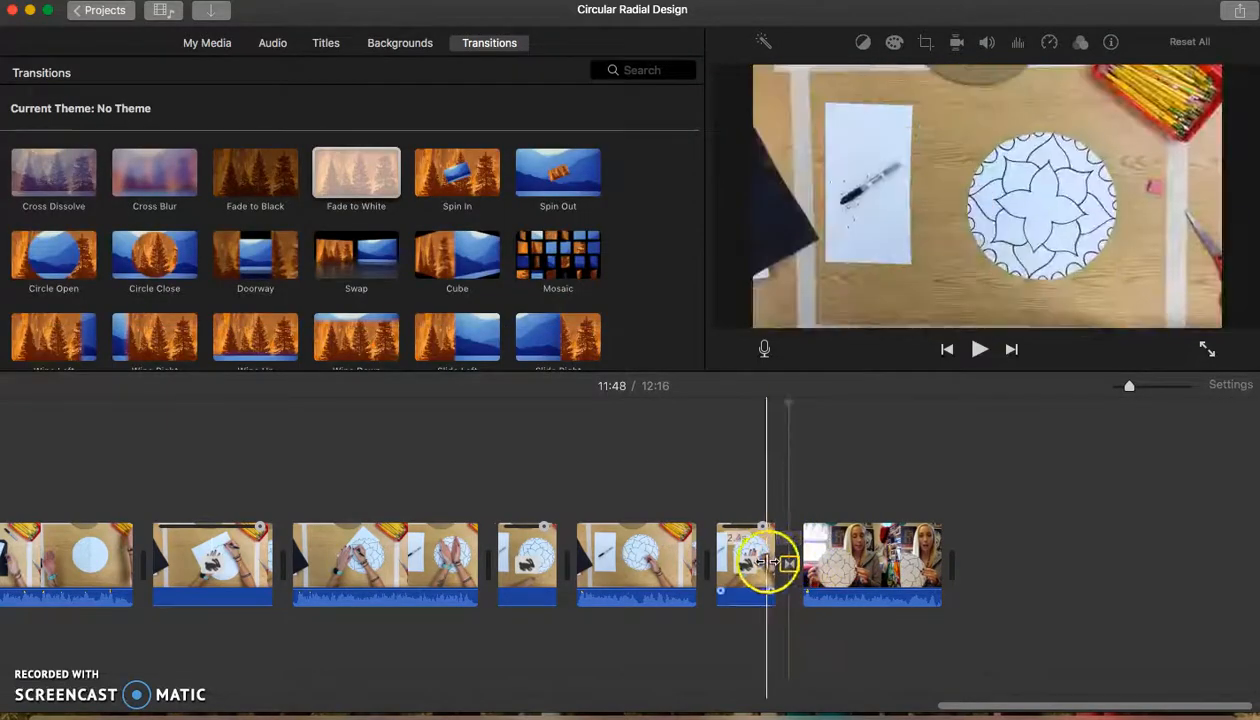
key("space")
key("space")
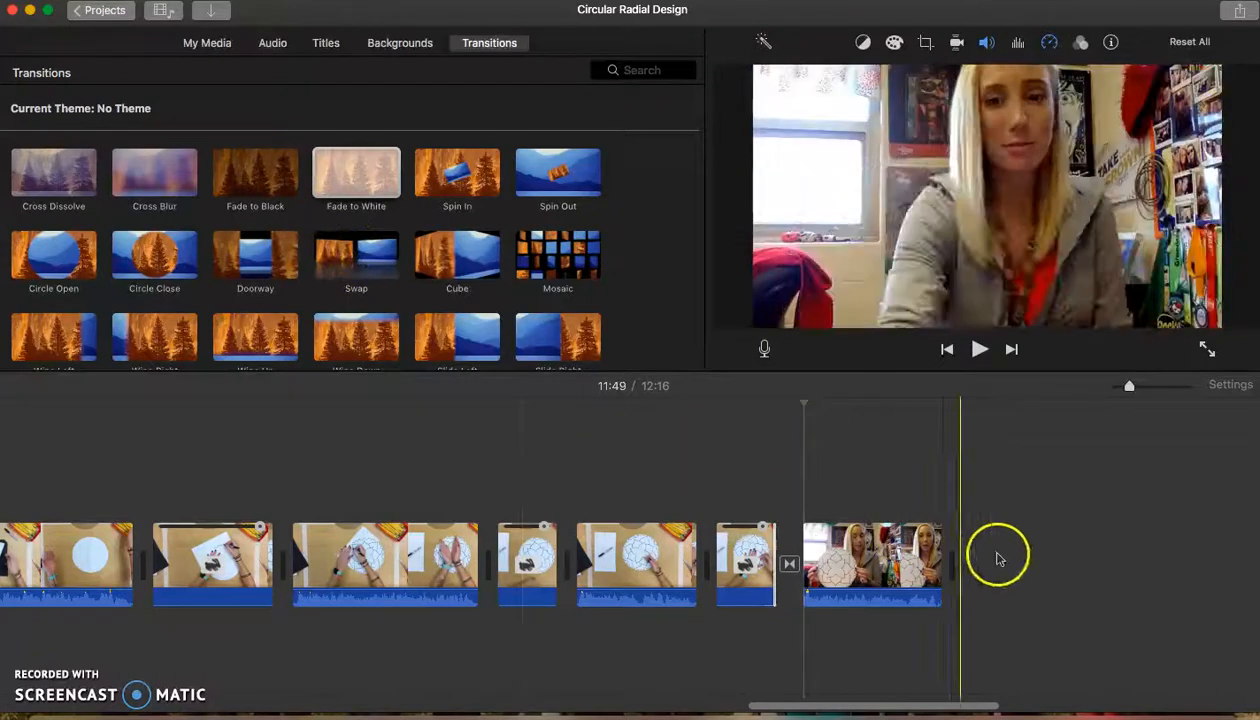
left_click_drag(267, 186, 924, 503)
left_click_drag(958, 570, 950, 566)
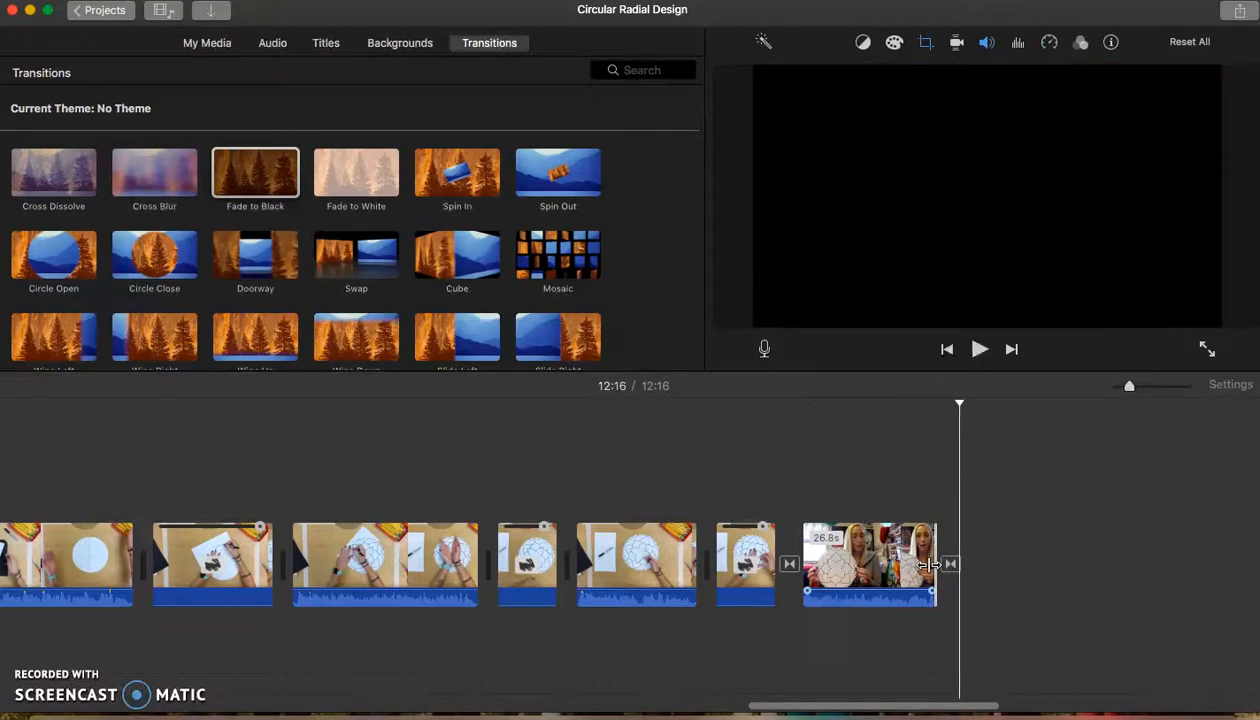
Add a Line Lower Third title above the very beginning of the introduction clip.
scroll(929, 565, "left", 15)
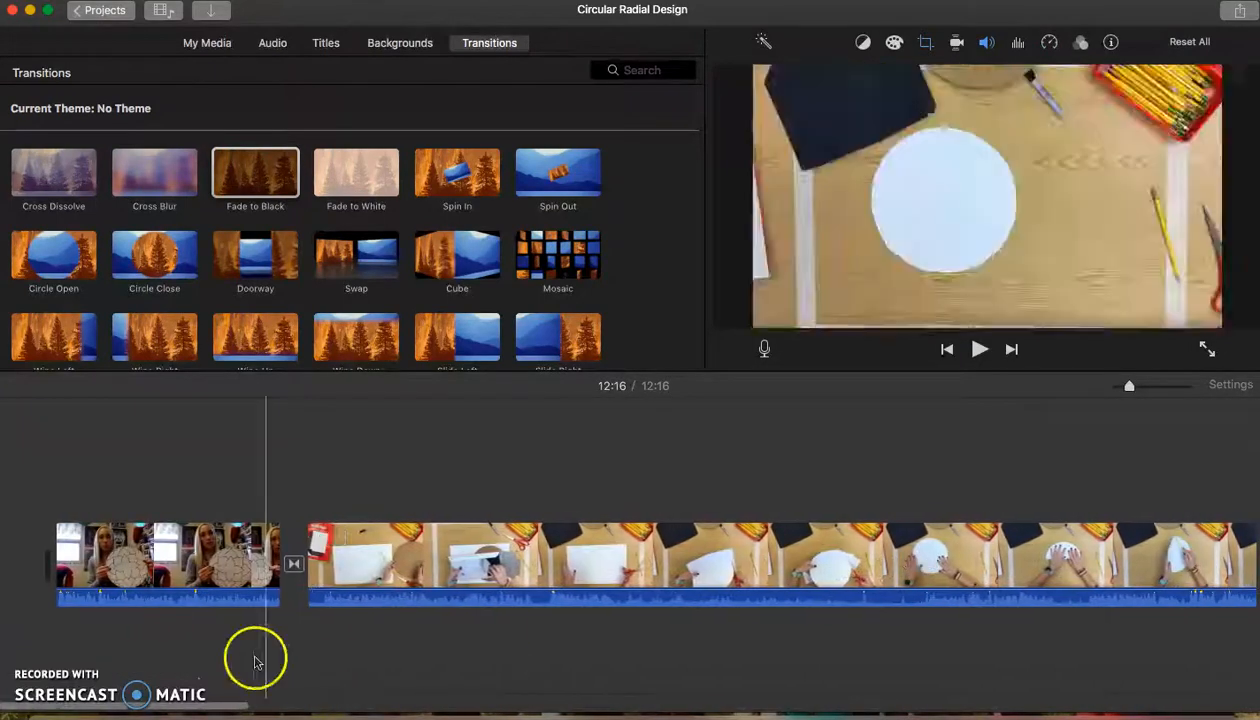
left_click(327, 42)
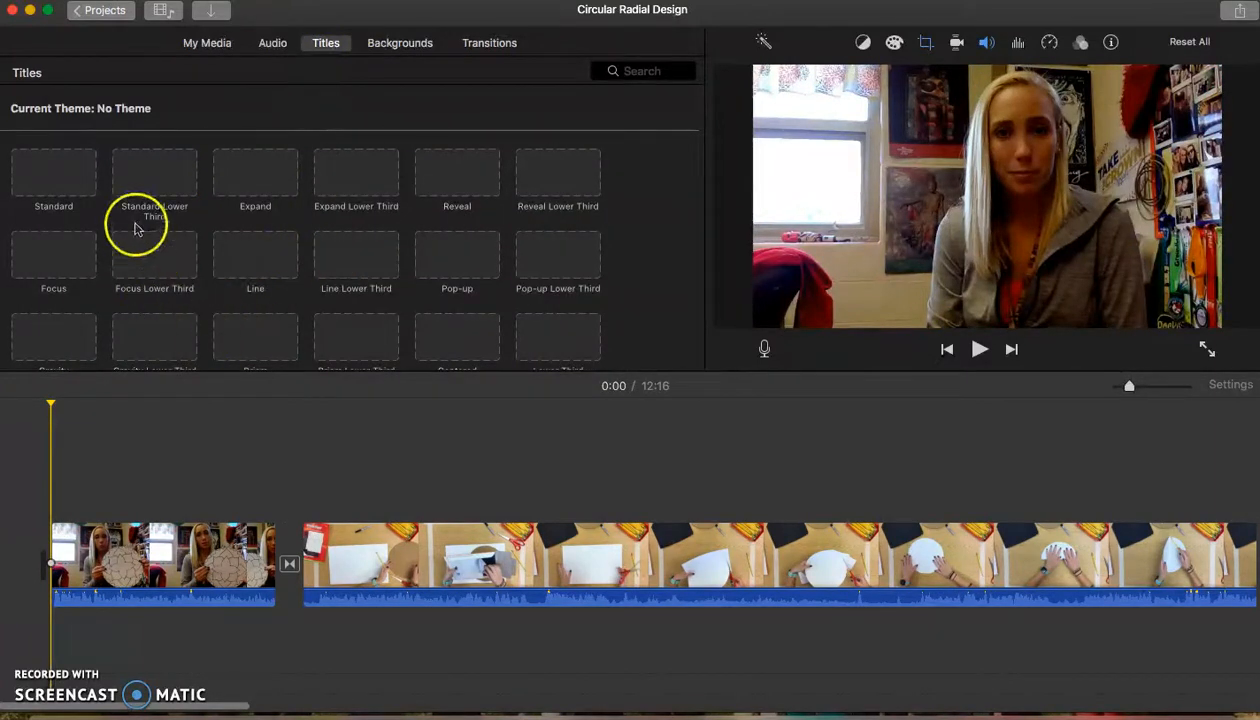
scroll(302, 209, "down", 3)
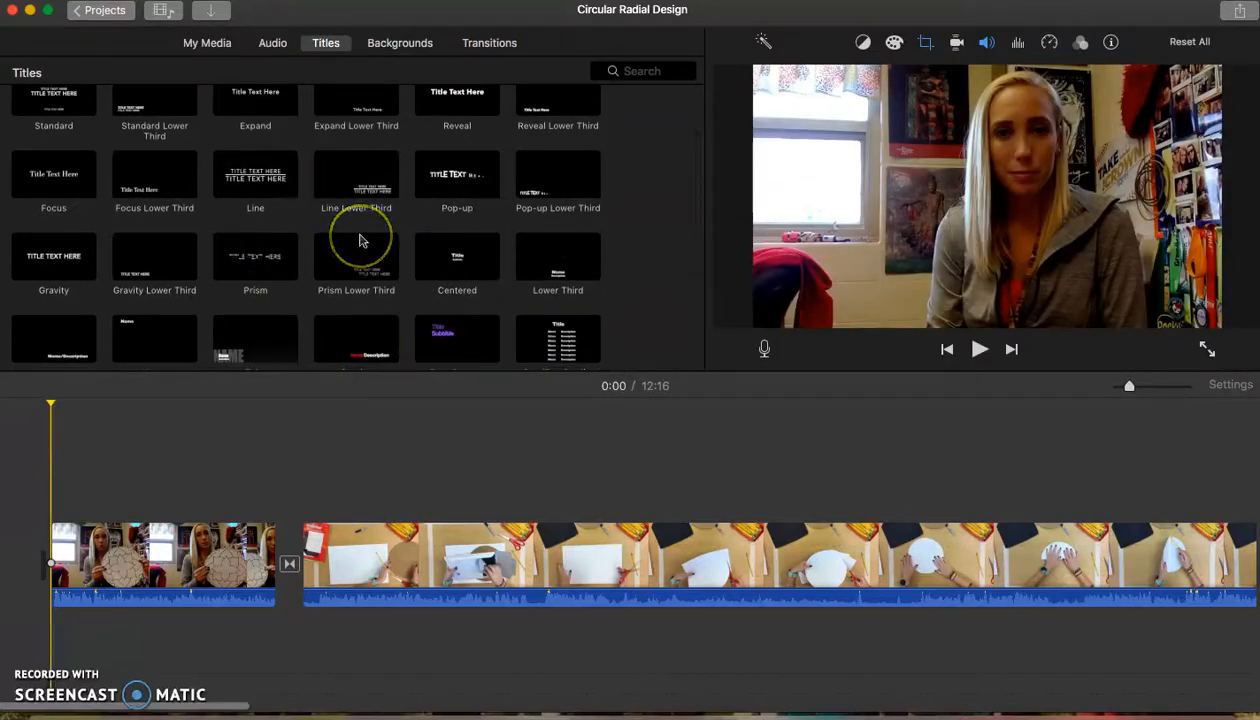
scroll(362, 240, "up", 2)
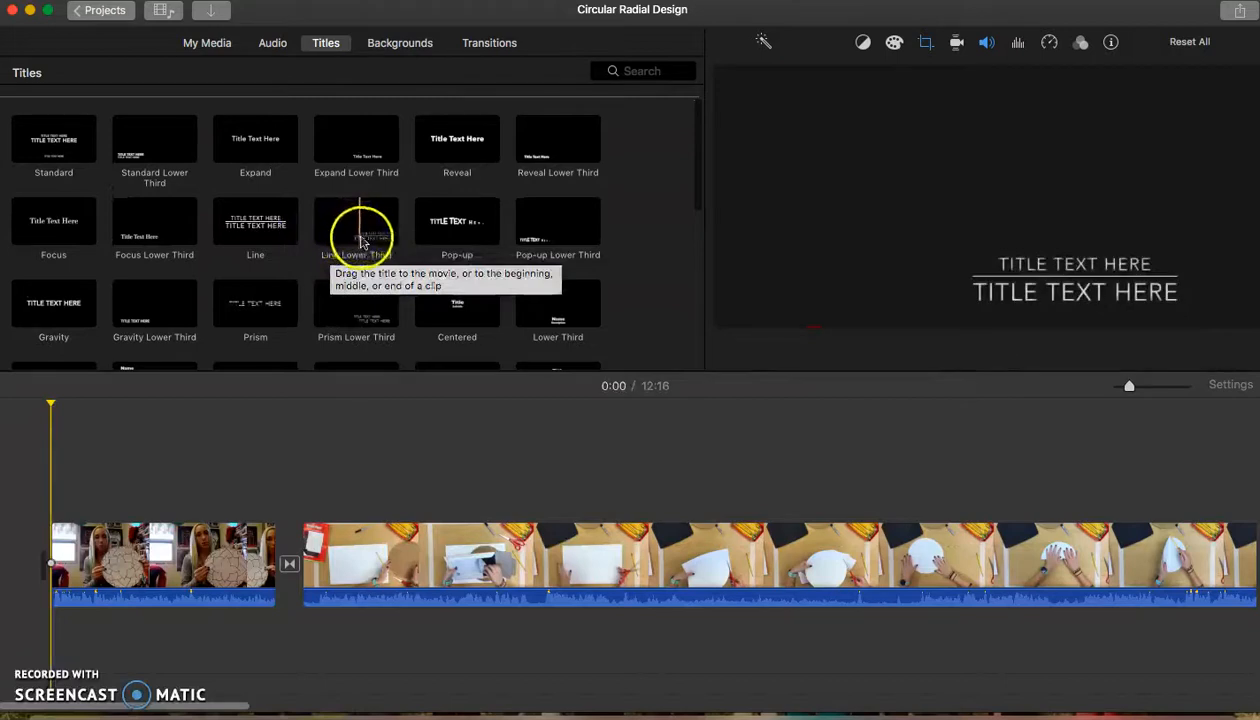
left_click_drag(378, 240, 57, 482)
left_click(60, 510)
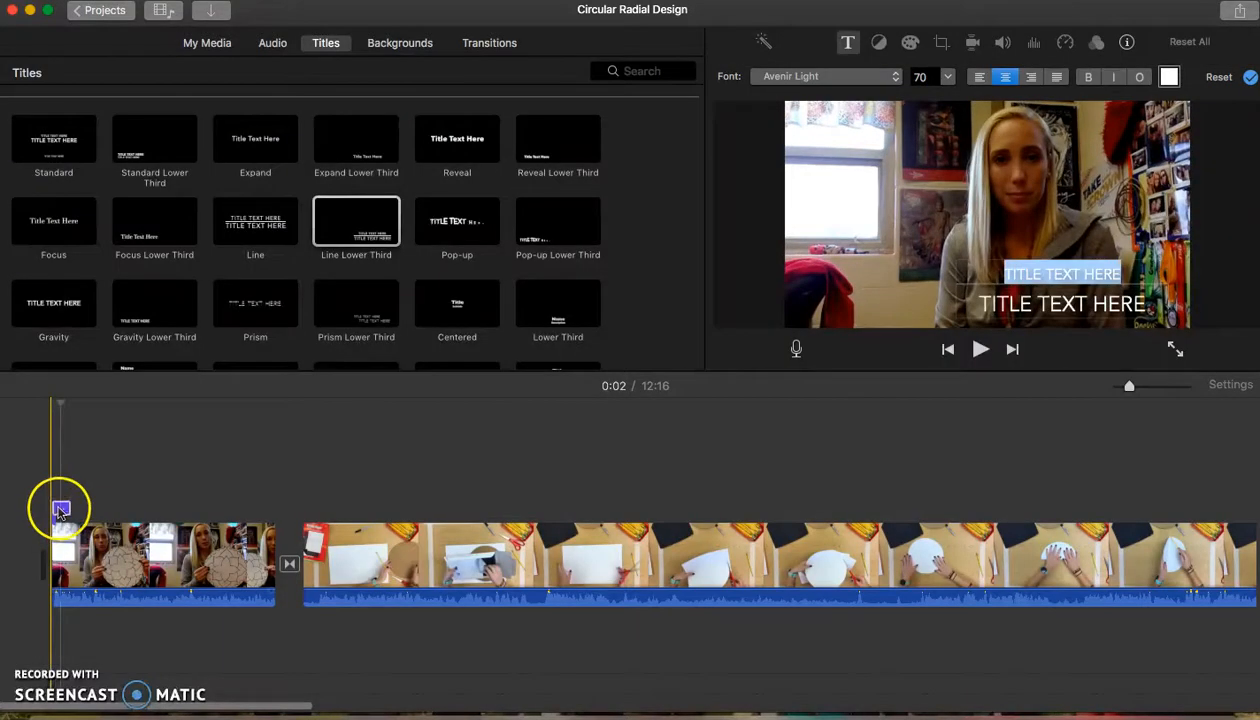
Set the duration of the opening title to 10.0 seconds.
left_click(59, 512)
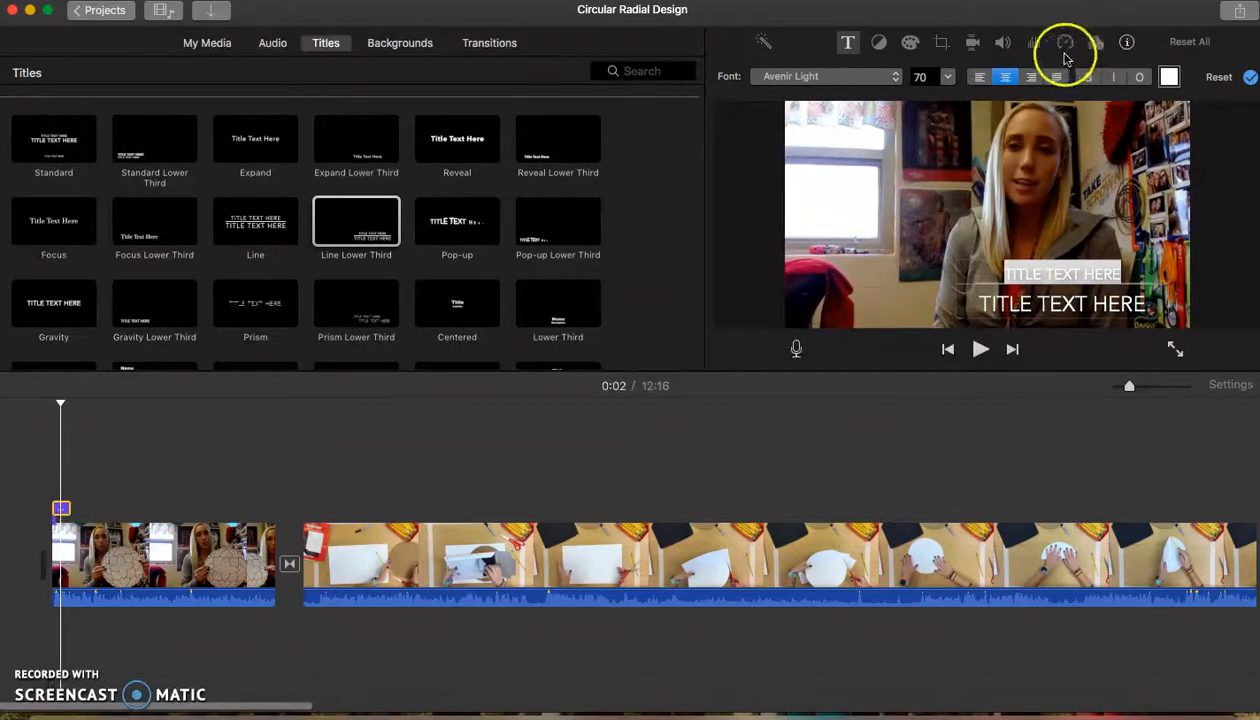
left_click(1126, 43)
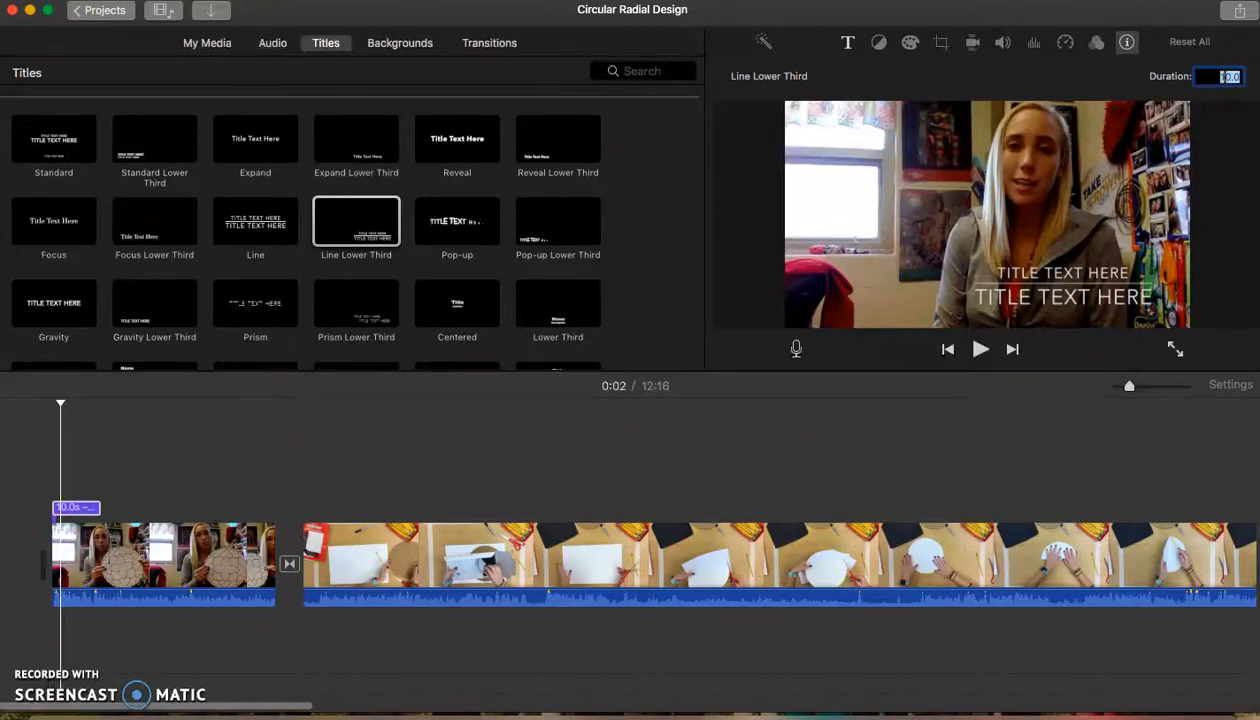
left_click(78, 508)
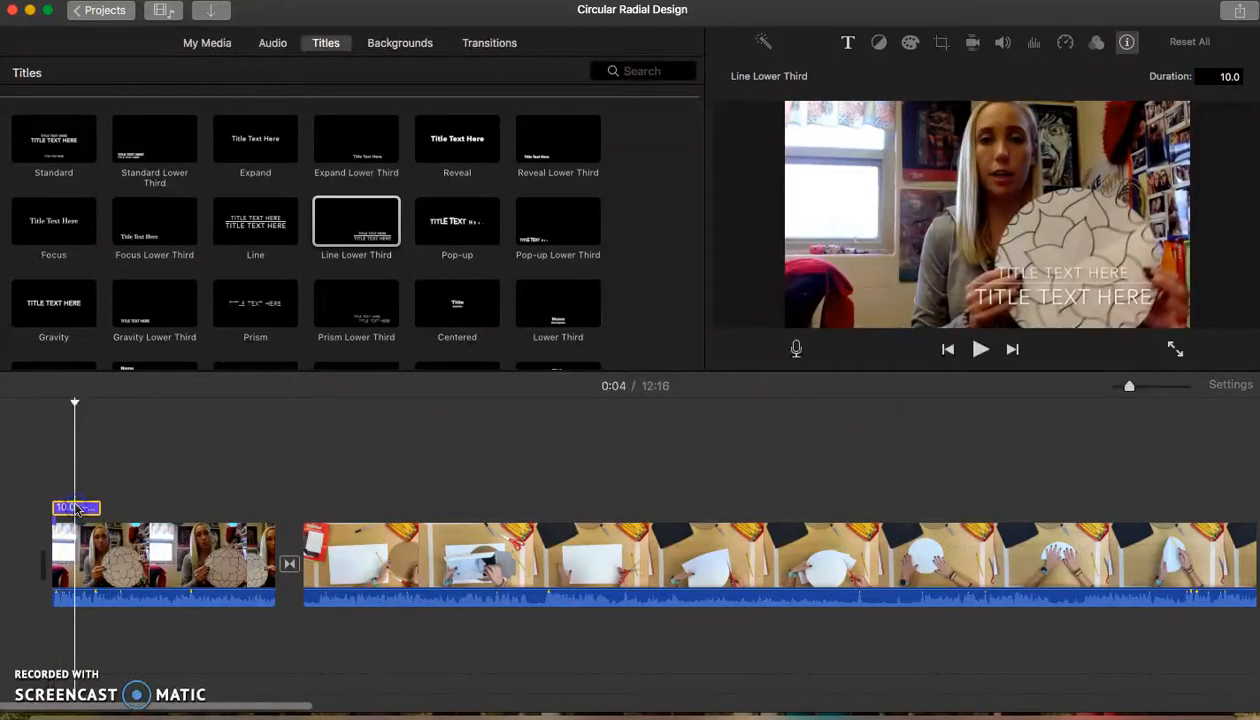
Set the title's first line to "CIRCULAR RADIAL DESIGN" and its second line to "WITH" followed by the teacher's name.
left_click(1045, 278)
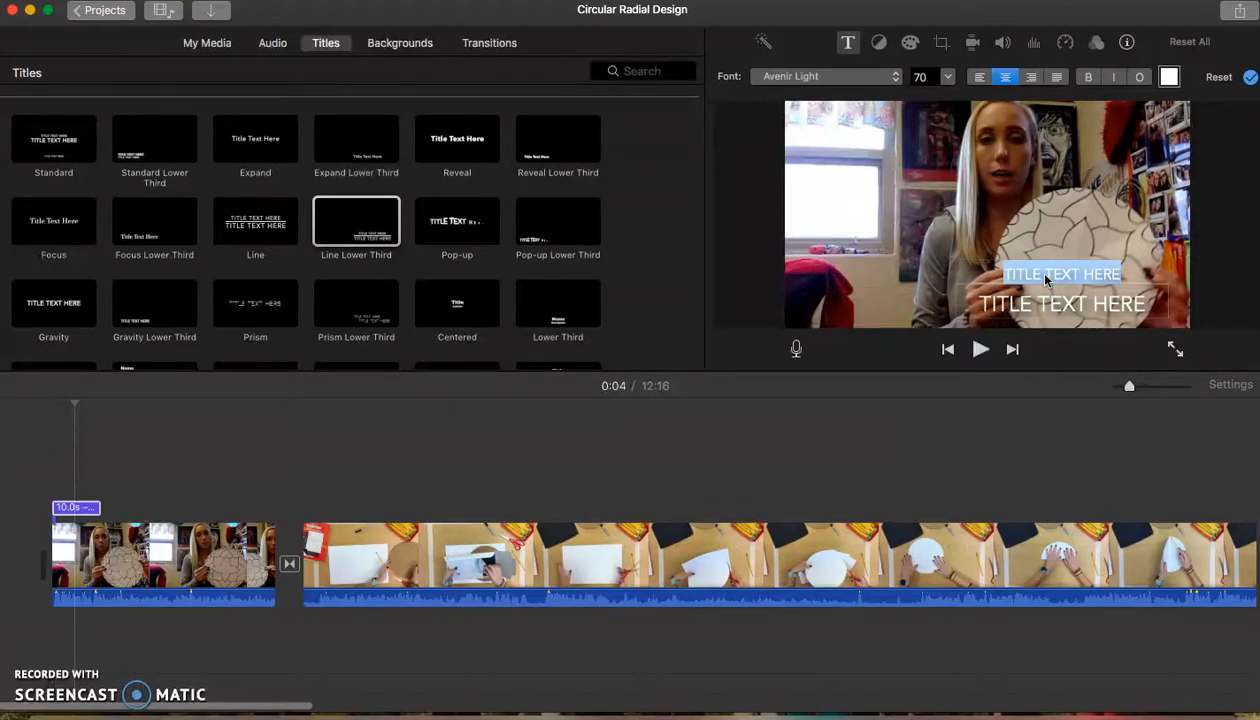
type("C")
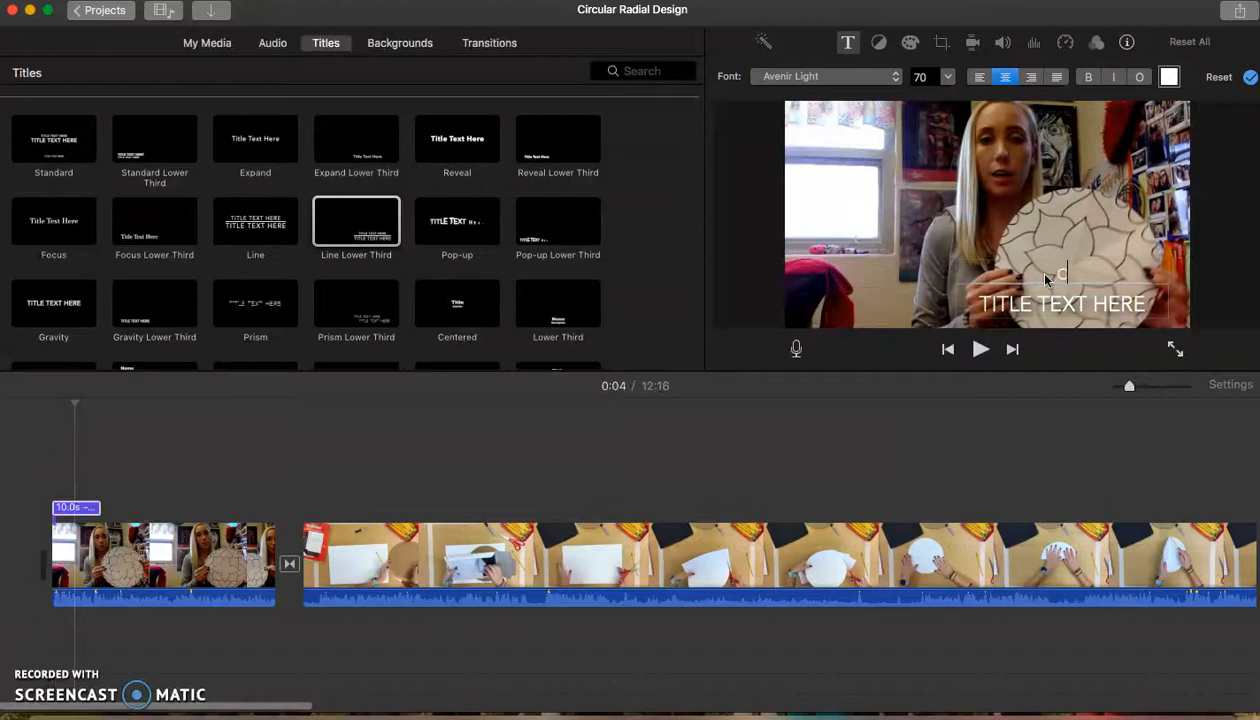
type("IRCULAR RADIAL DESIGN")
double_click(1020, 308)
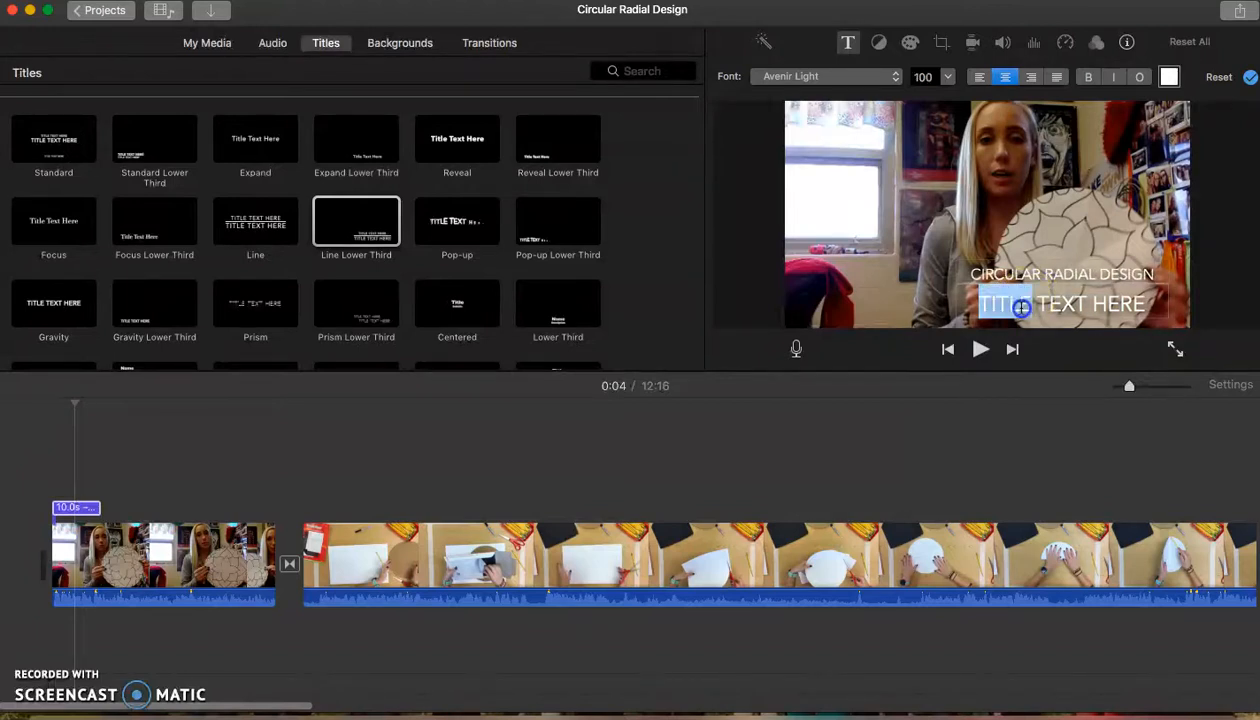
triple_click(1020, 308)
type("WI")
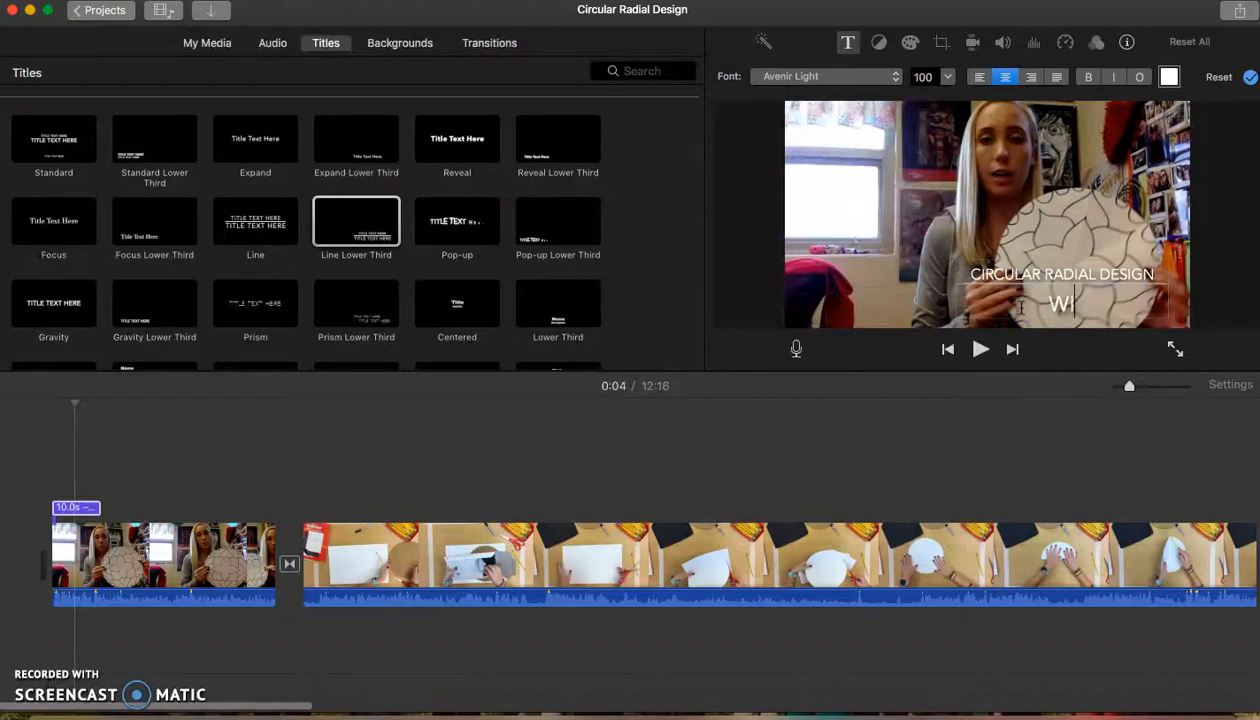
type("TH MRS. MCCLURE")
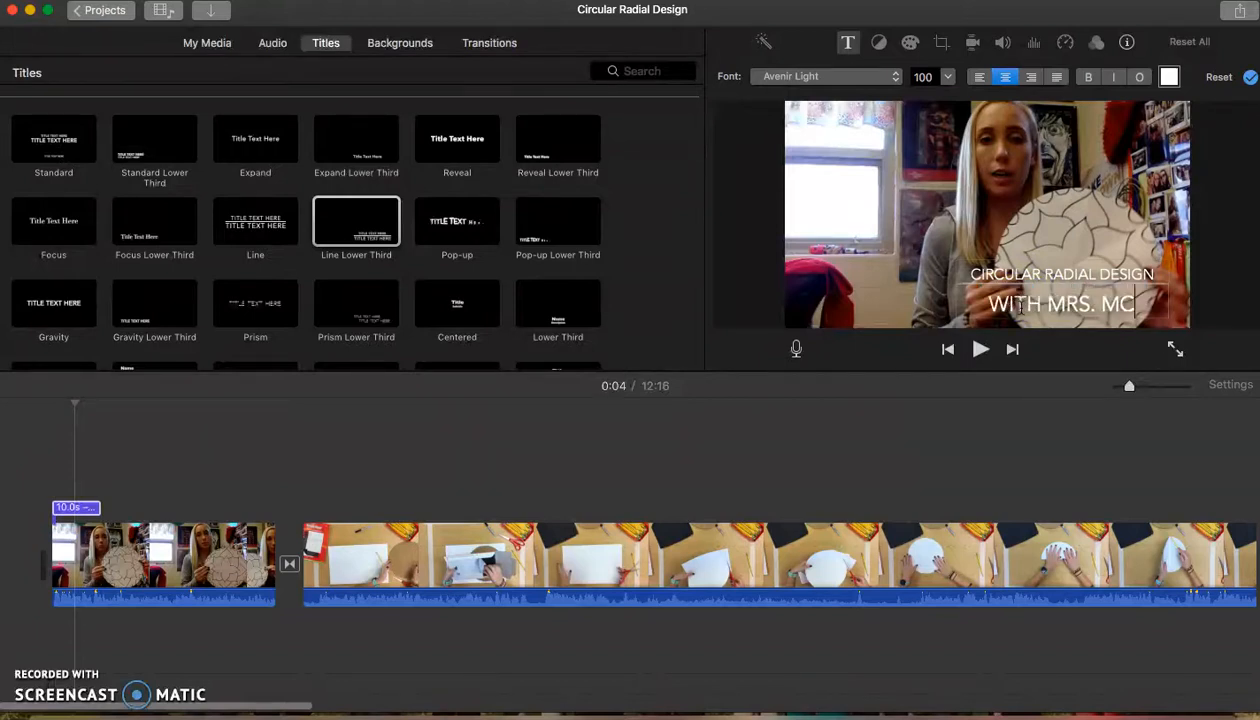
Set the font size of the title's second line to 58 and finish editing the title.
triple_click(992, 300)
left_click(948, 78)
left_click(922, 113)
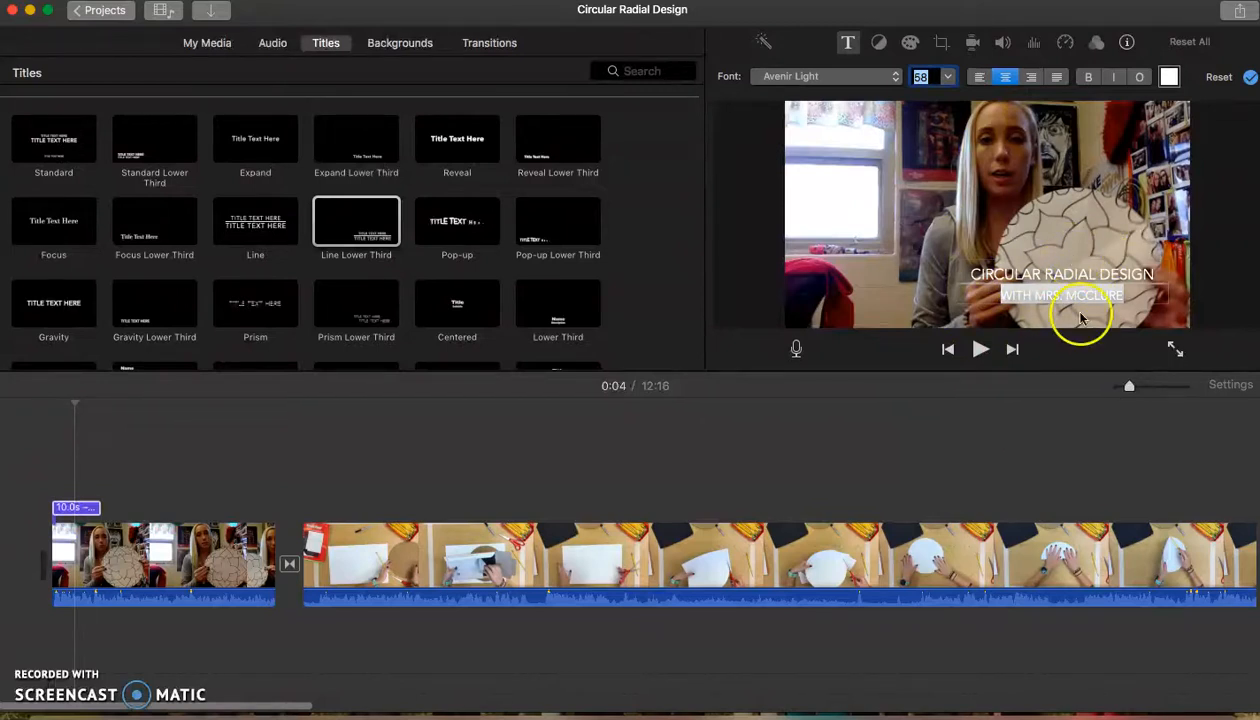
left_click(1010, 418)
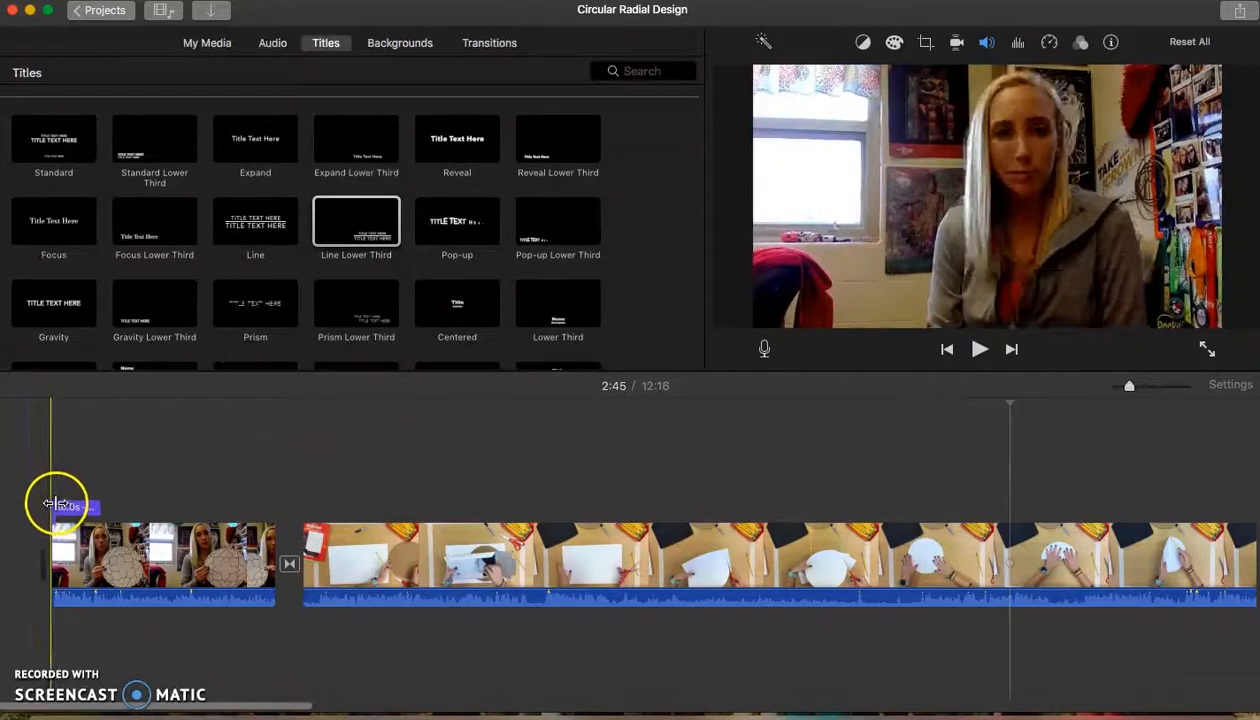
Play the opening title from the start of the timeline and extend its end to 10.1 seconds.
left_click(48, 500)
key("space")
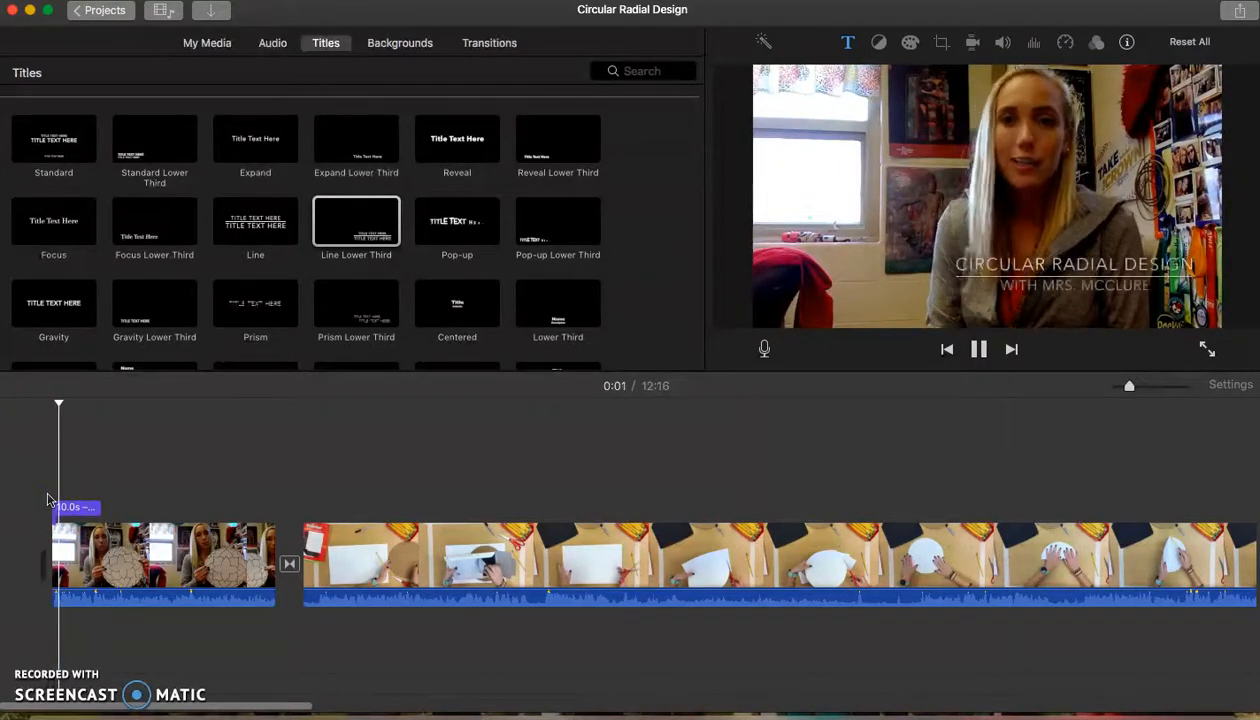
key("space")
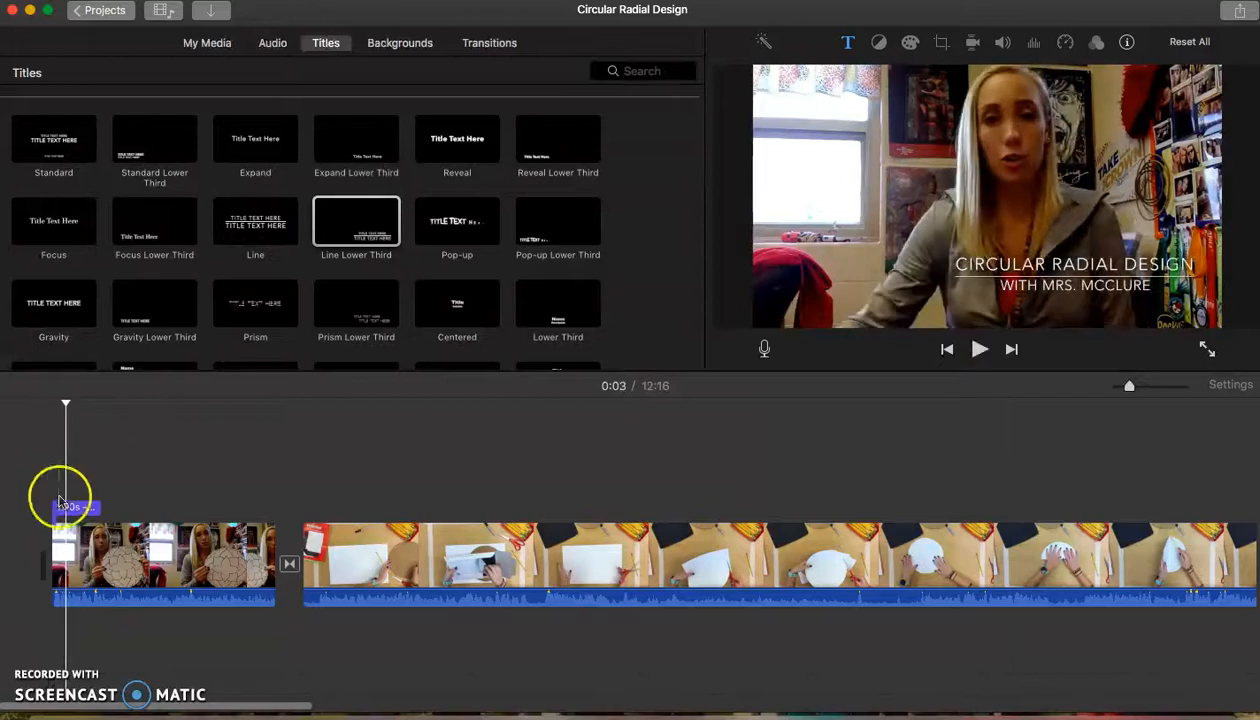
mouse_move(88, 512)
left_mouse_down()
mouse_move(135, 507)
mouse_move(97, 509)
left_mouse_up()
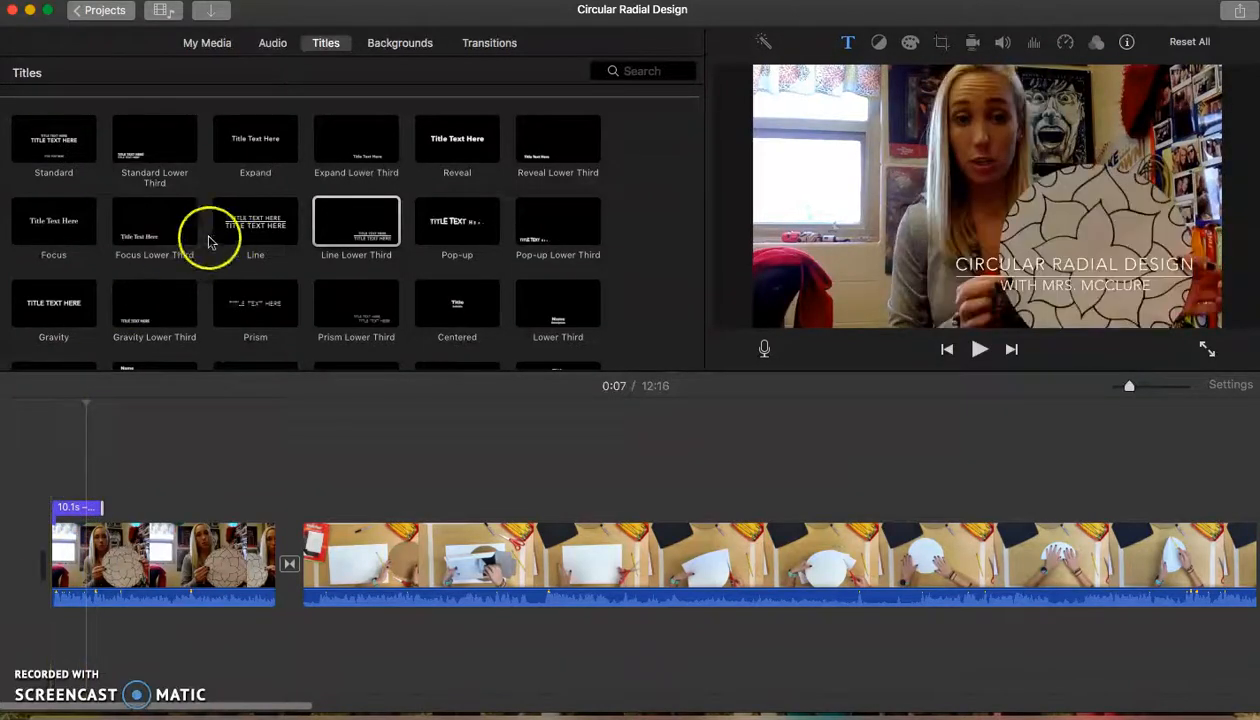
Add a Fade to Black transition at the very start of the introduction clip and play it back.
left_click(485, 43)
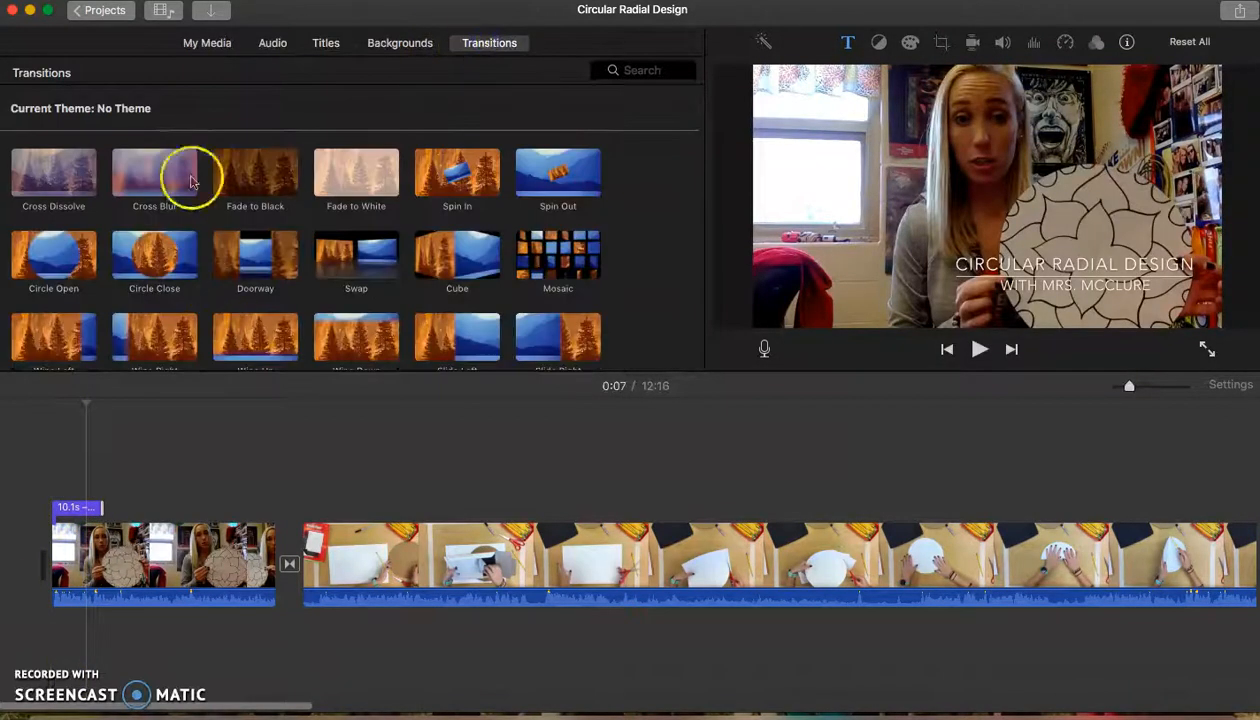
left_click(270, 174)
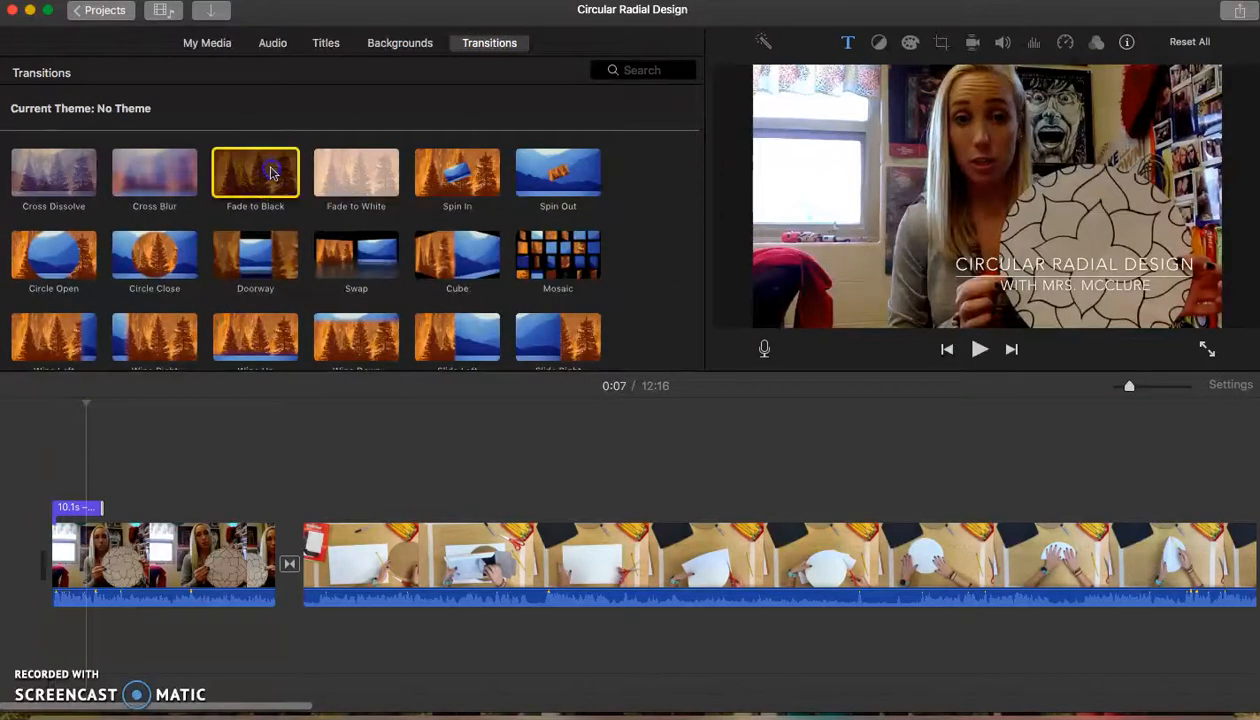
left_click_drag(270, 174, 28, 553)
key("space")
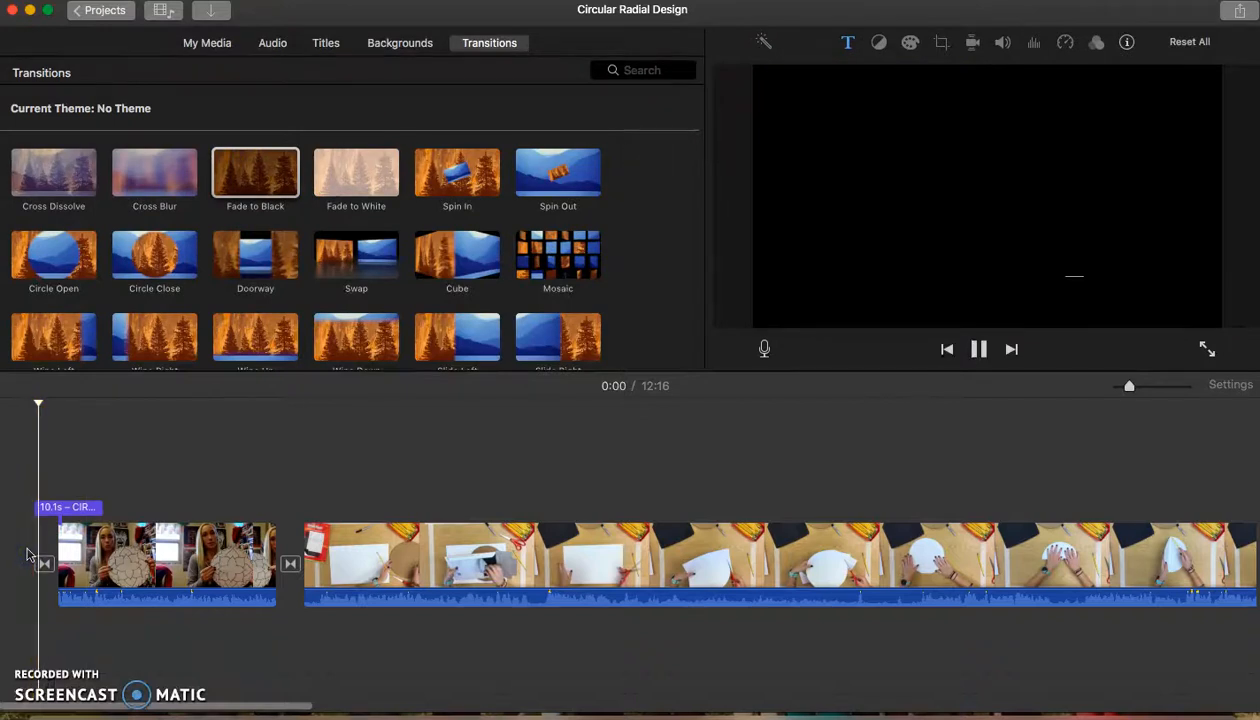